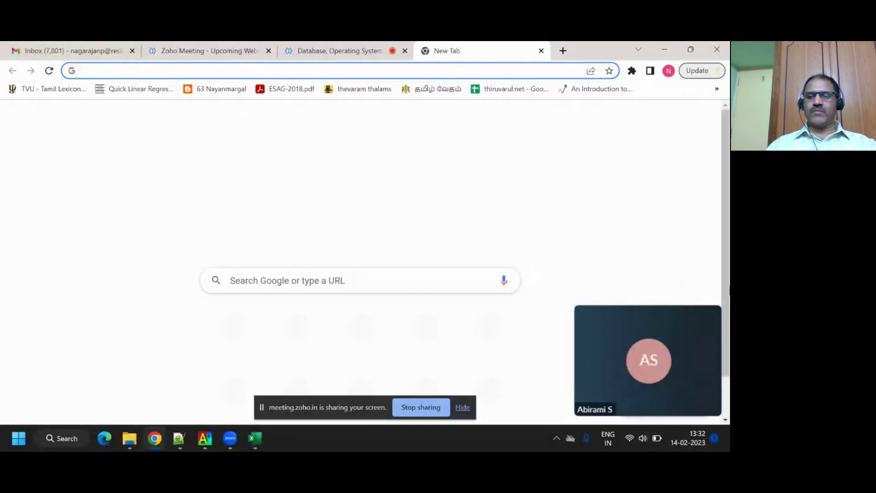
Run a Google search for 'bsr rbi' in Chrome
left_click(713, 315)
left_click(274, 72)
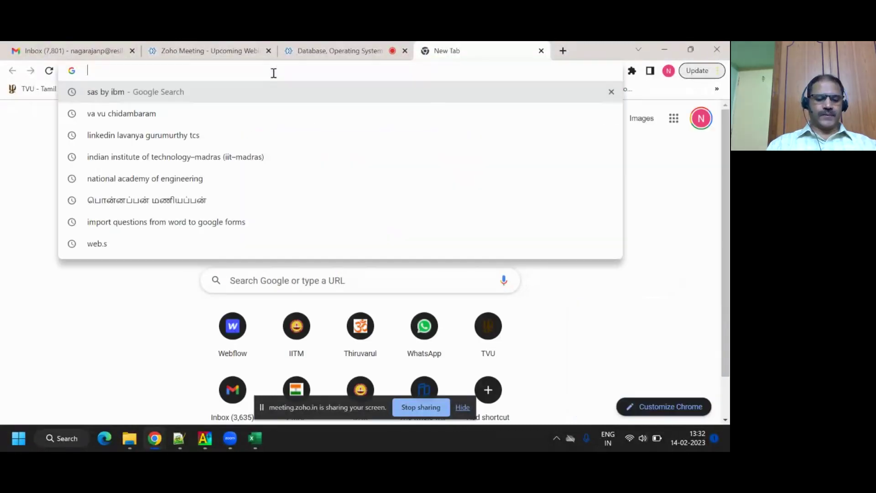
type("bsr rbi")
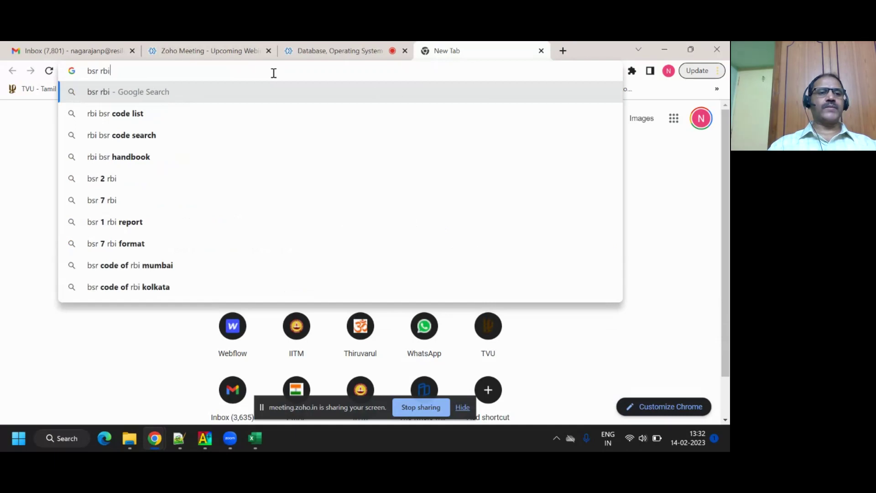
key("Return")
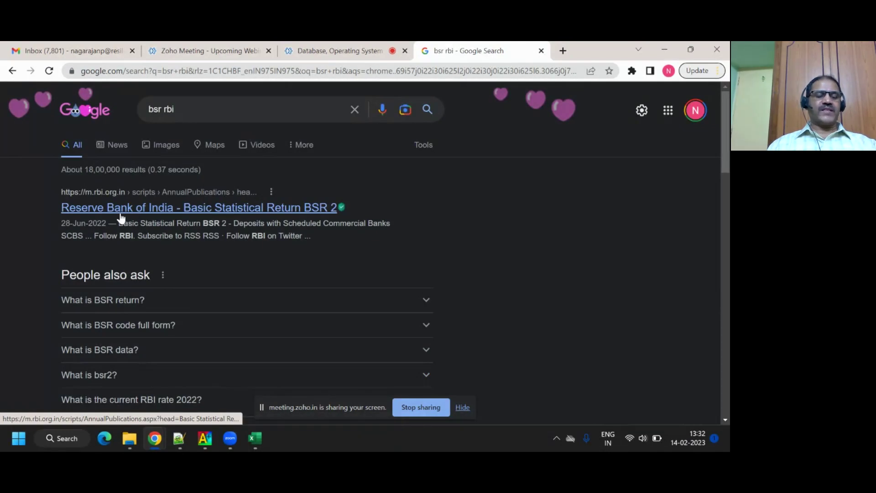
Open the RBI BSR 2 page and its March 2022 Deposits with Scheduled Commercial Banks data
left_click(247, 209)
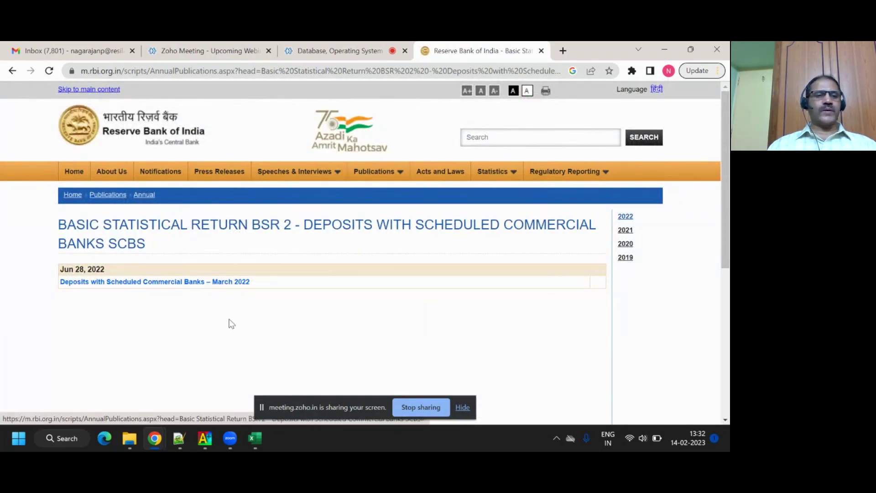
scroll(159, 294, "down", 1)
scroll(158, 295, "down", 3)
scroll(158, 294, "up", 4)
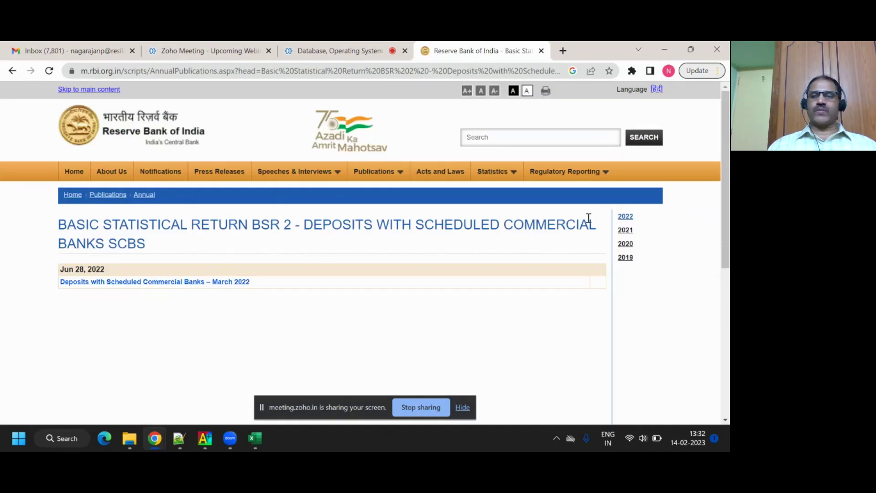
left_click(627, 218)
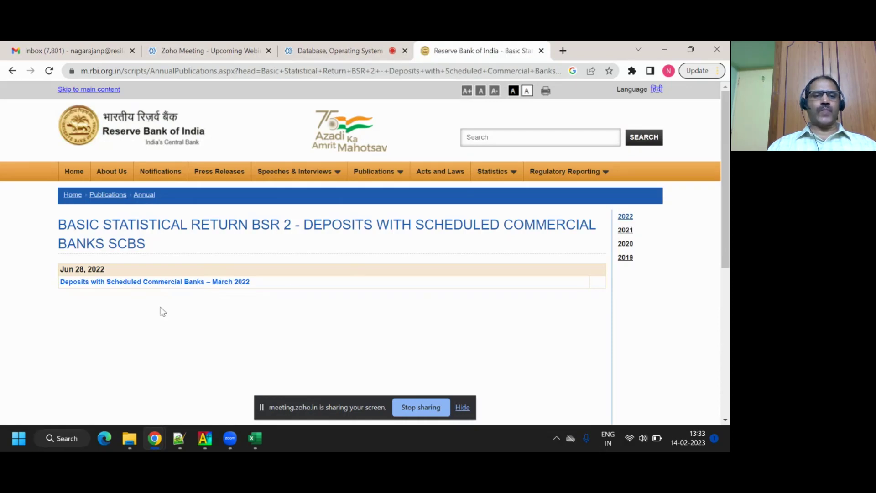
left_click(168, 283)
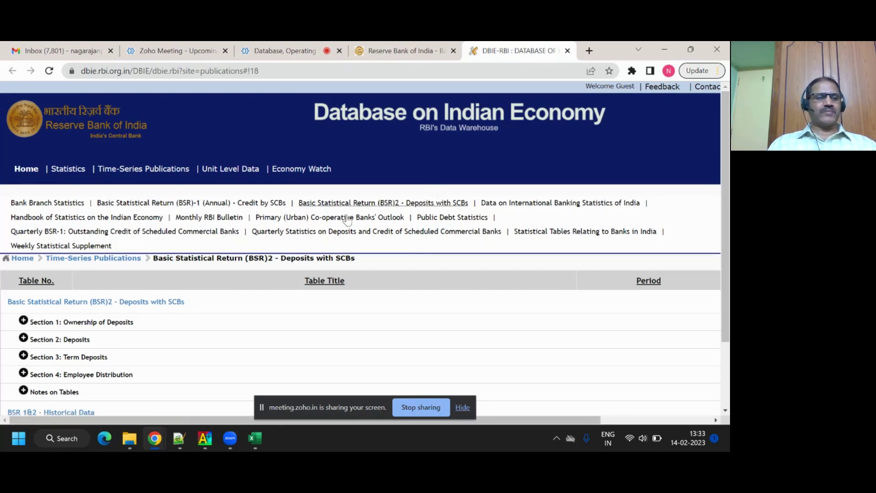
Go to Bank Branch Statistics and bring its Functioning Offices table list into view
scroll(161, 279, "down", 1)
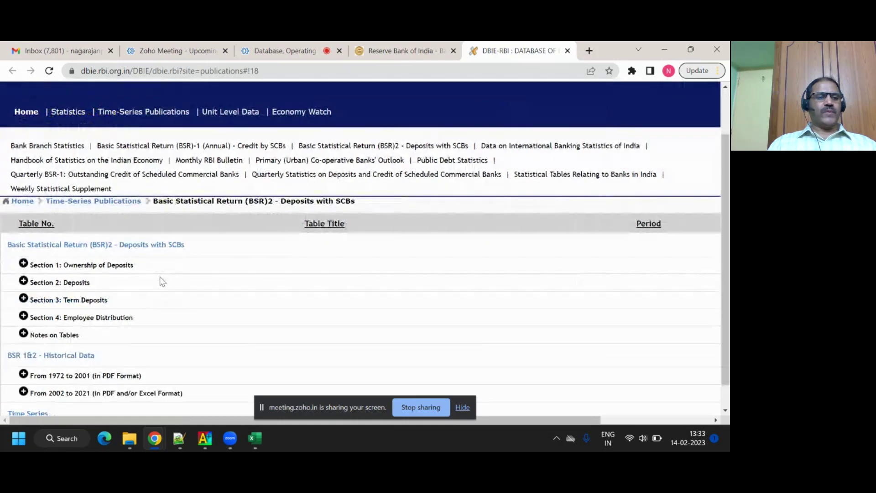
scroll(162, 281, "down", 1)
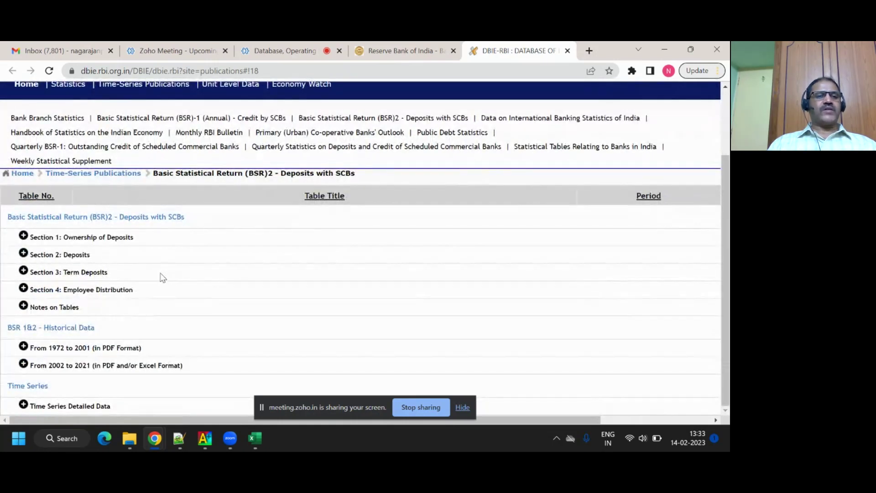
scroll(163, 279, "up", 3)
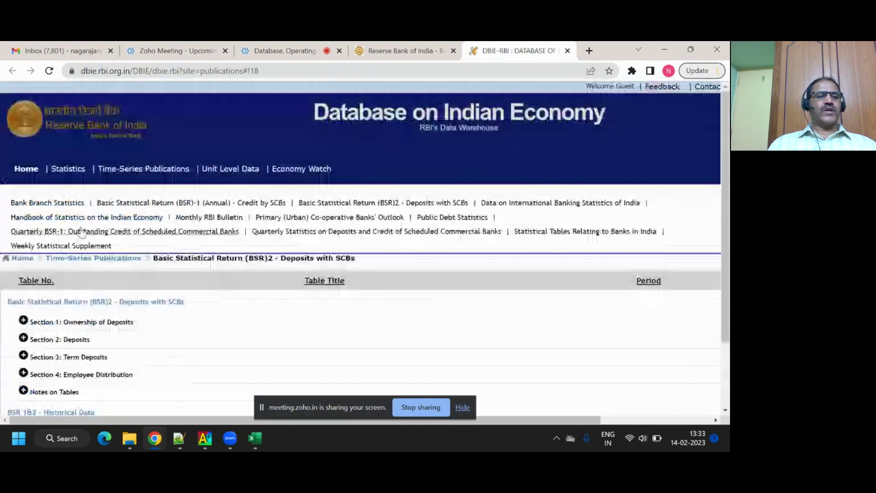
left_click(43, 207)
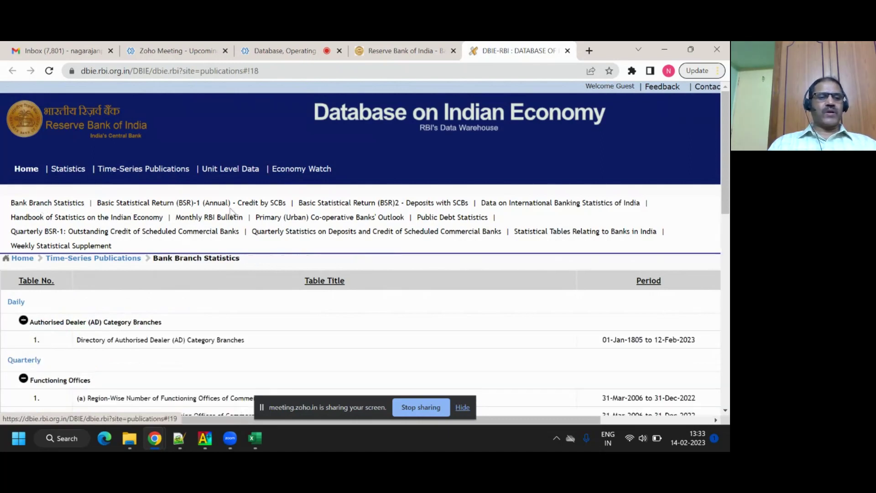
scroll(231, 213, "down", 2)
scroll(232, 213, "down", 2)
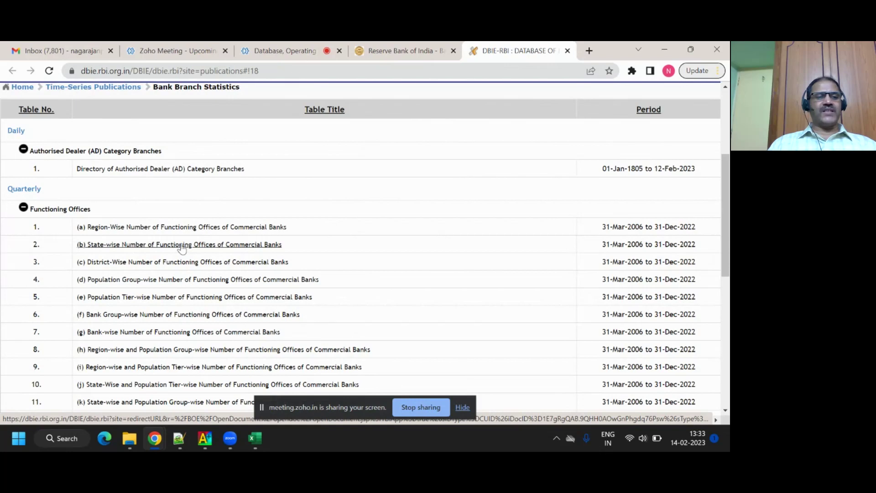
Open table (b), State-wise Number of Functioning Offices of Commercial Banks
left_click(182, 245)
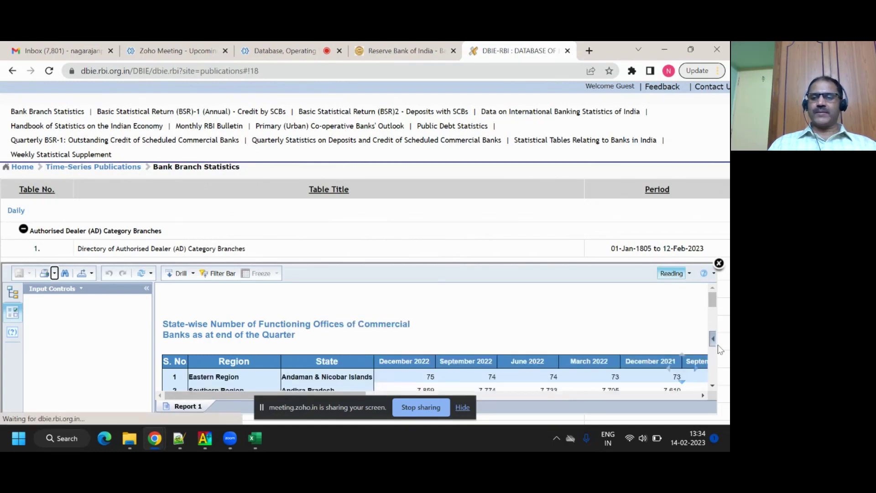
scroll(714, 388, "down", 2)
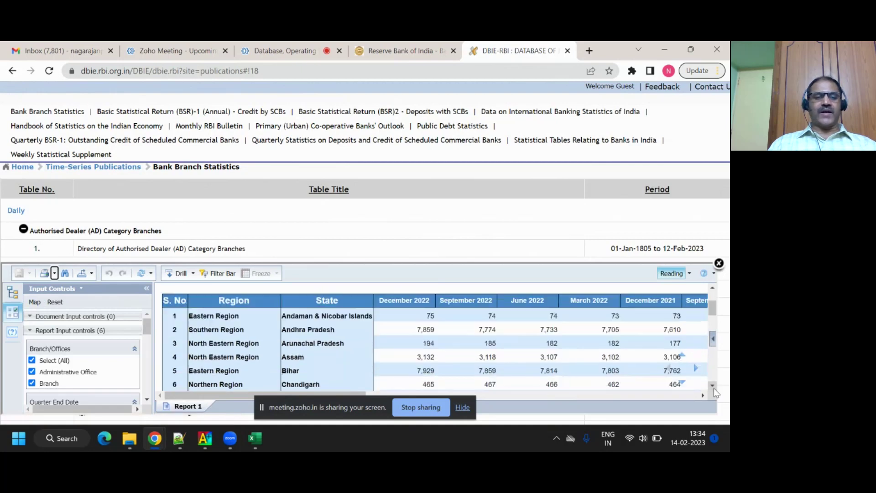
left_click(463, 407)
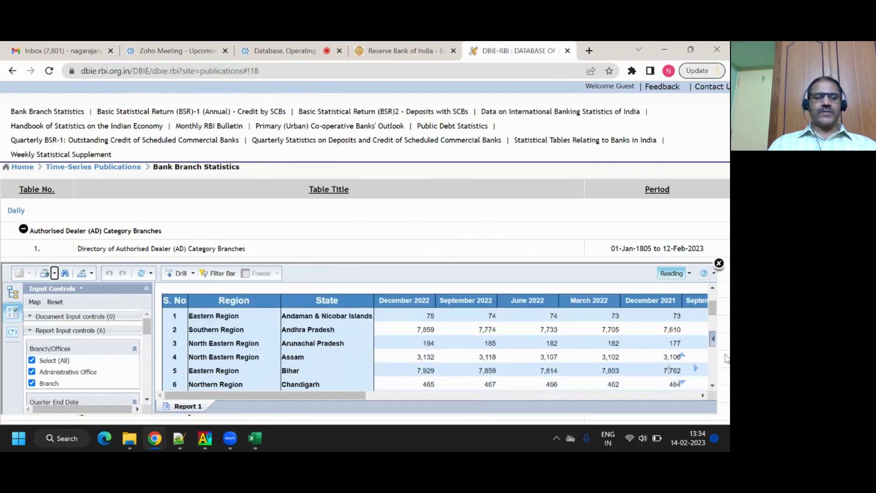
left_click(712, 289)
left_click(712, 288)
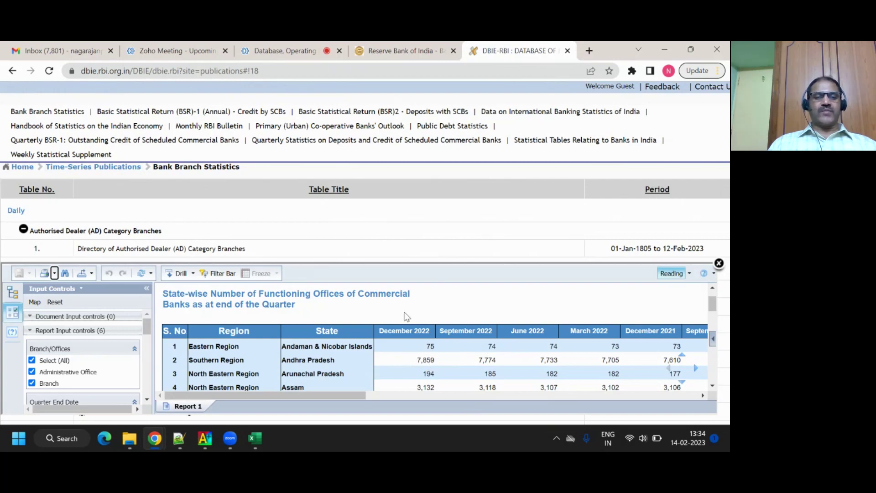
double_click(423, 362)
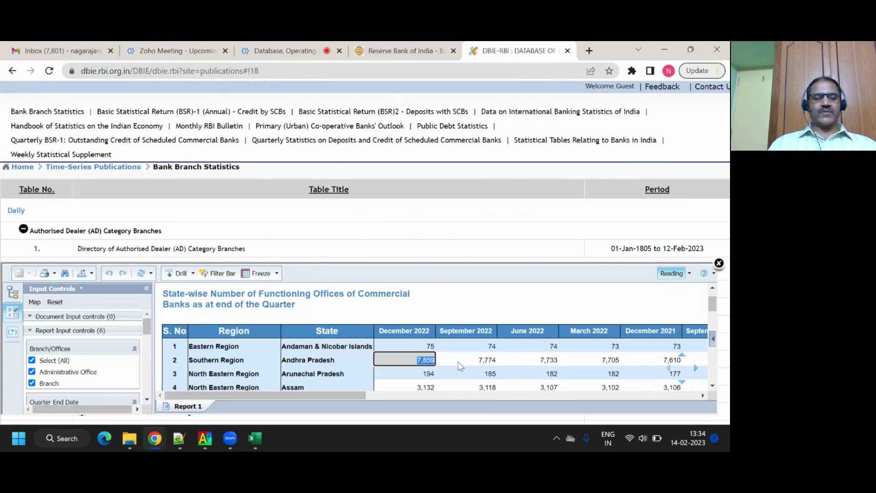
scroll(460, 365, "down", 2)
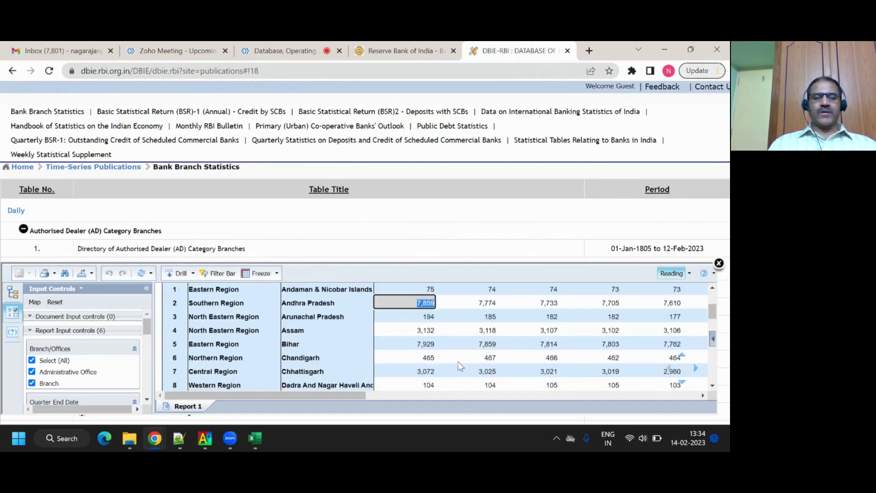
double_click(430, 371)
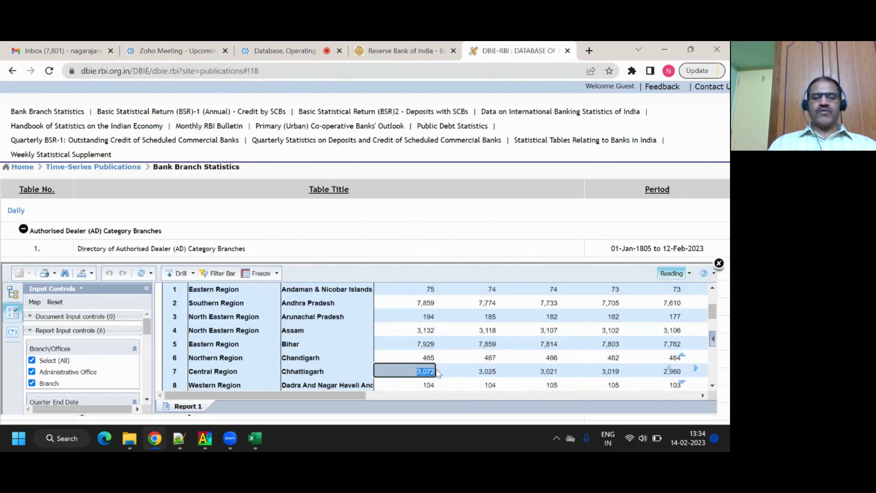
scroll(437, 374, "down", 7)
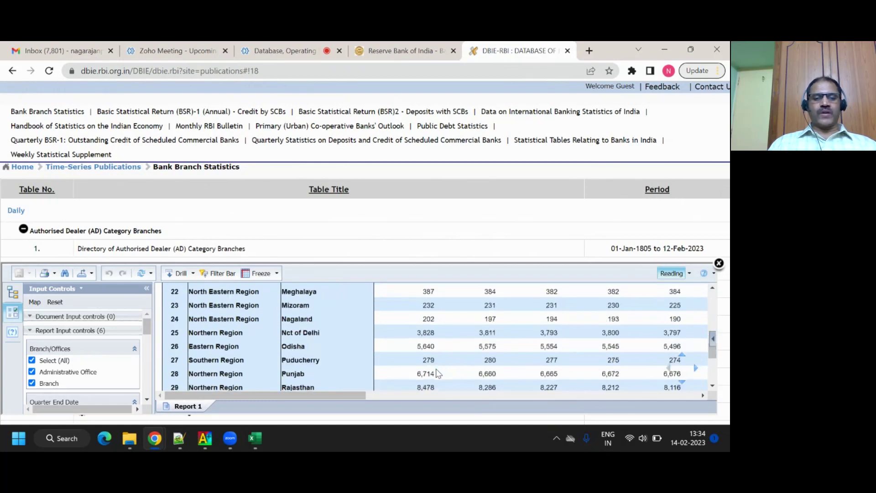
scroll(437, 373, "down", 2)
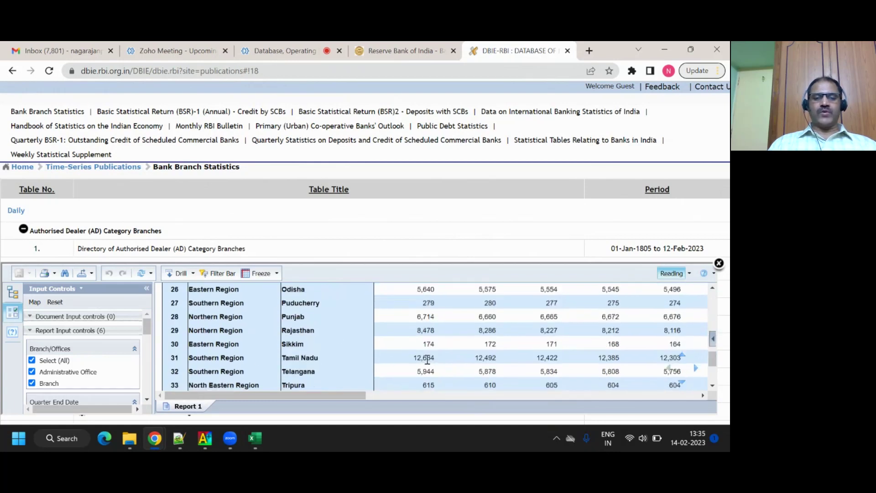
double_click(425, 359)
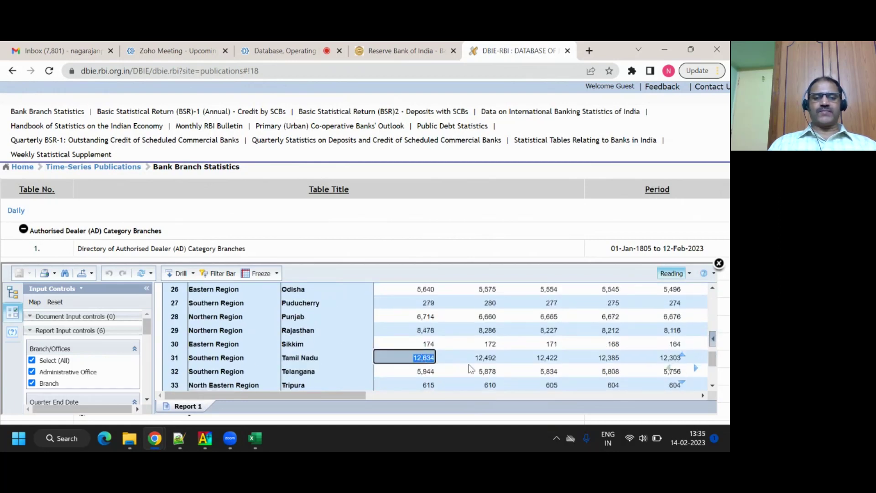
scroll(470, 369, "down", 2)
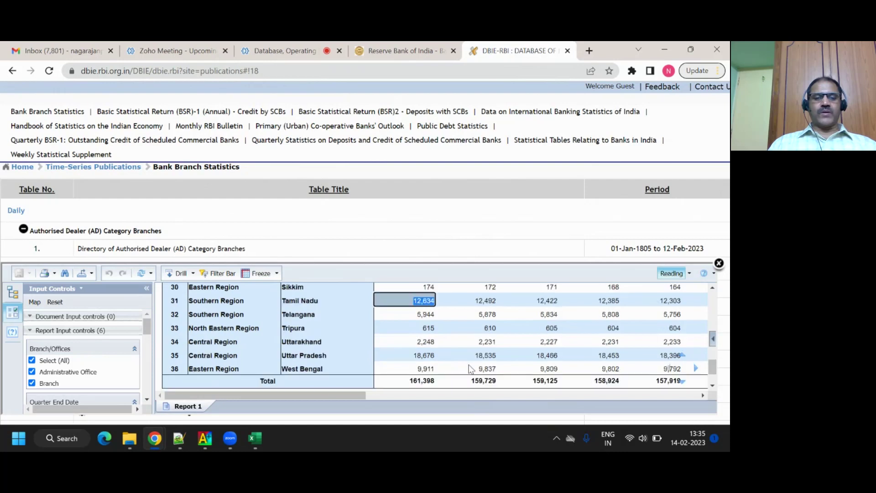
left_click(422, 357)
double_click(422, 356)
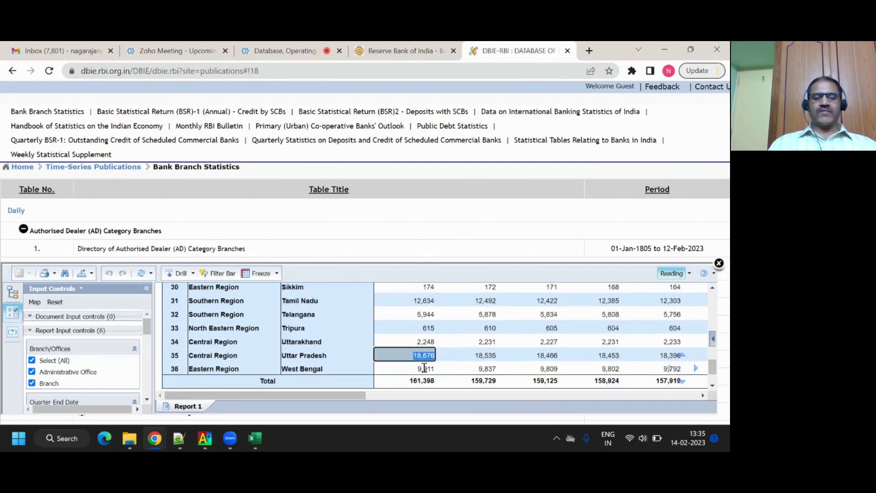
double_click(424, 367)
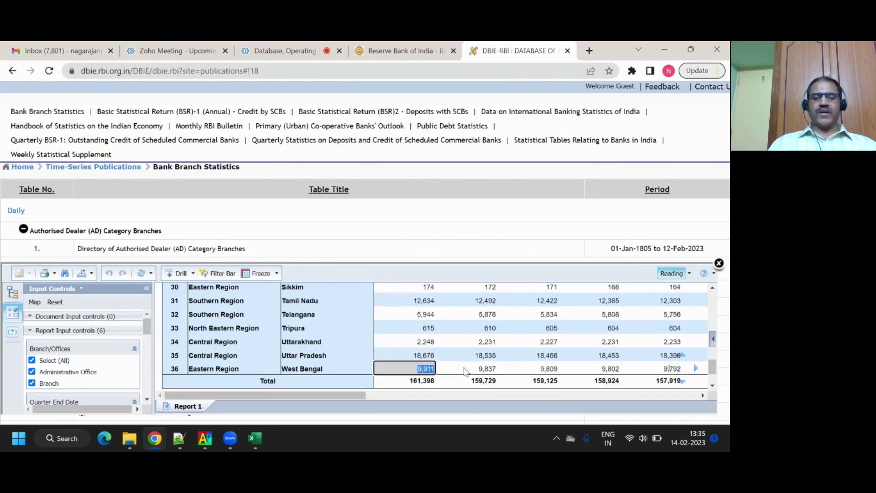
double_click(424, 381)
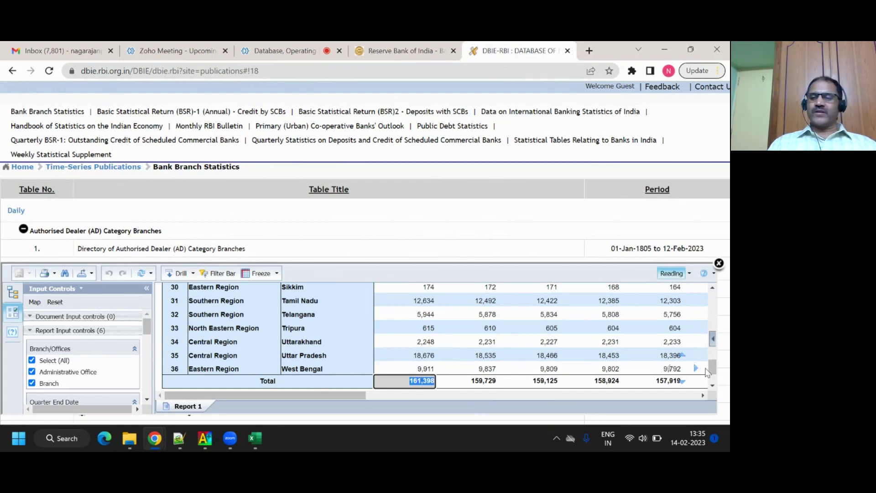
Select the September 2022 (159,729) and June 2022 (159,125) total office counts
left_click_drag(711, 368, 714, 305)
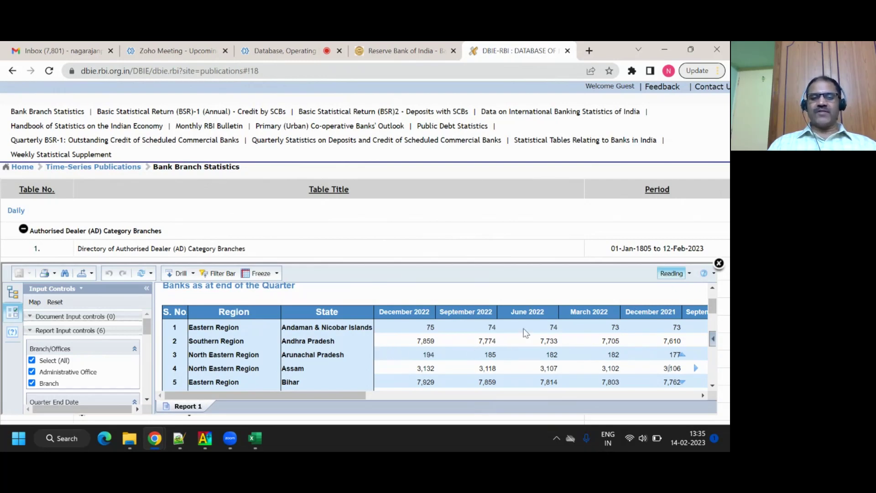
scroll(482, 338, "down", 9)
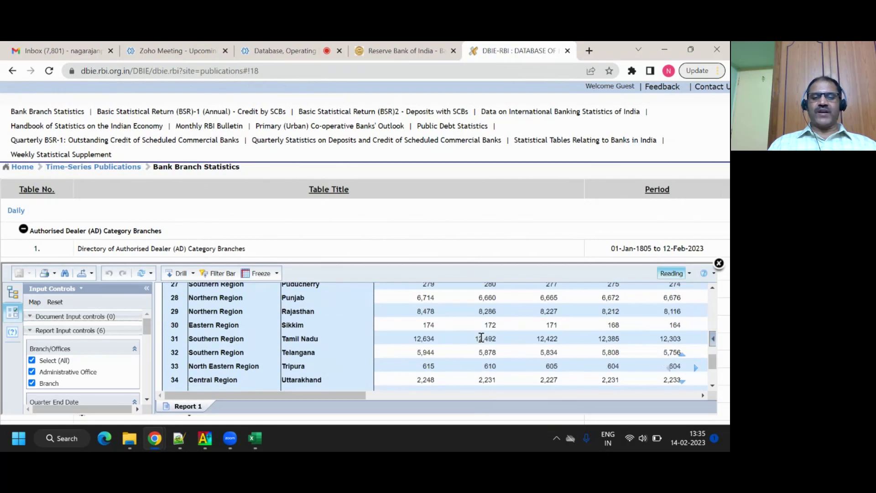
scroll(481, 338, "down", 3)
left_click(468, 335)
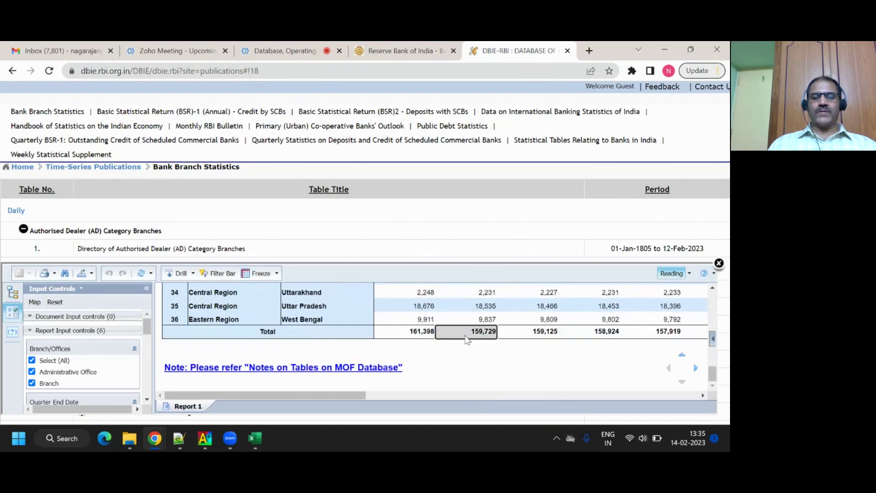
left_click(532, 337)
Select Tamil Nadu's December 2022 count of 12,634 functioning offices
scroll(485, 333, "up", 7)
scroll(485, 333, "down", 3)
scroll(484, 333, "down", 4)
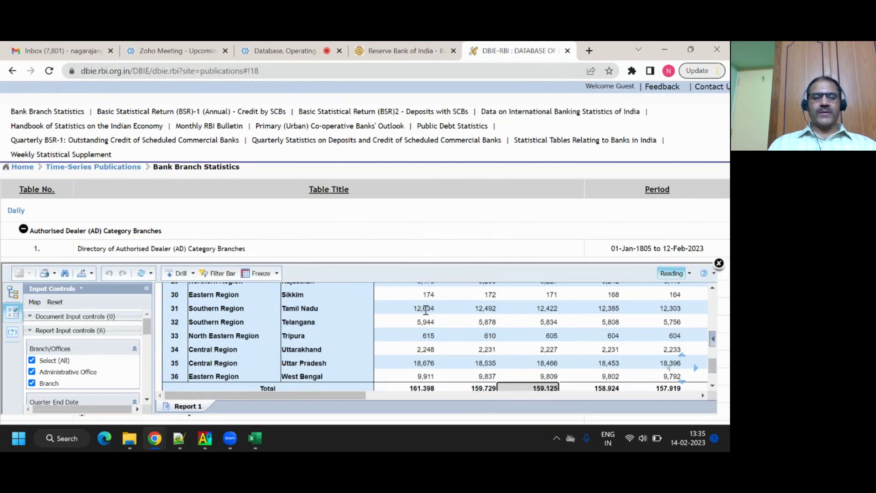
left_click(426, 309)
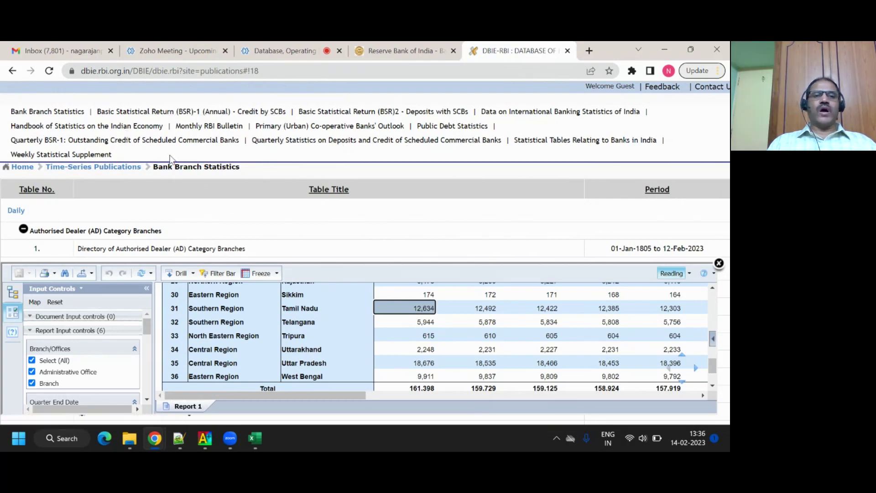
Open Quarterly BSR-1 Outstanding Credit, expand Section 1 summary tables, and open Table 1.2
left_click(108, 141)
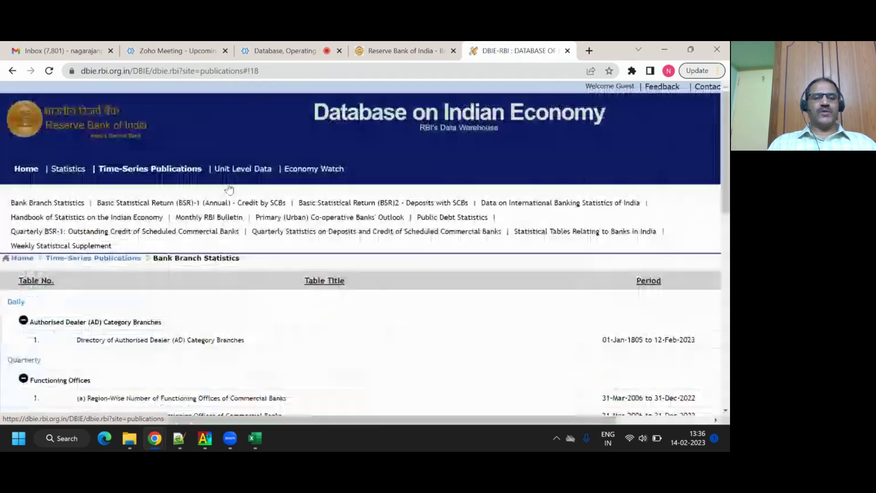
scroll(374, 278, "down", 2)
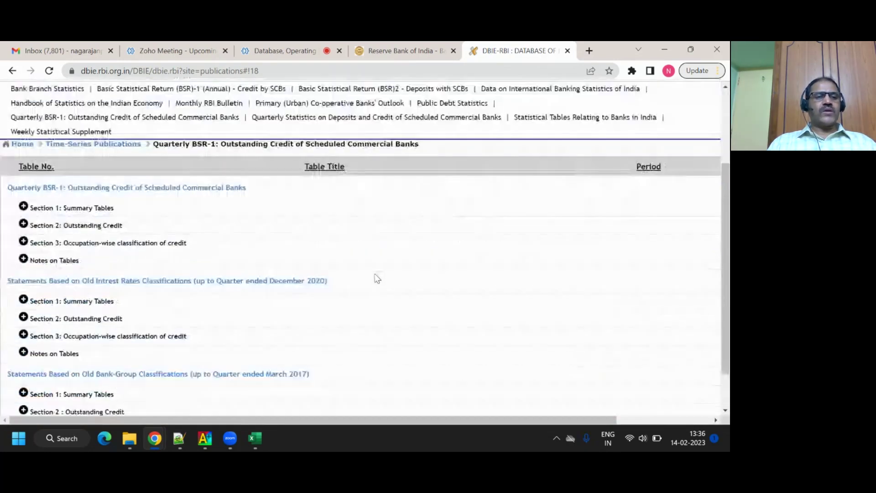
left_click(23, 207)
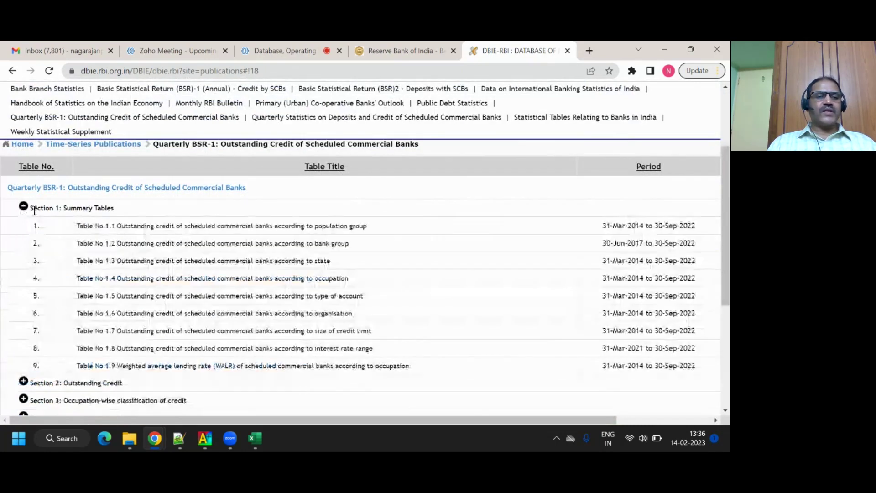
left_click(185, 244)
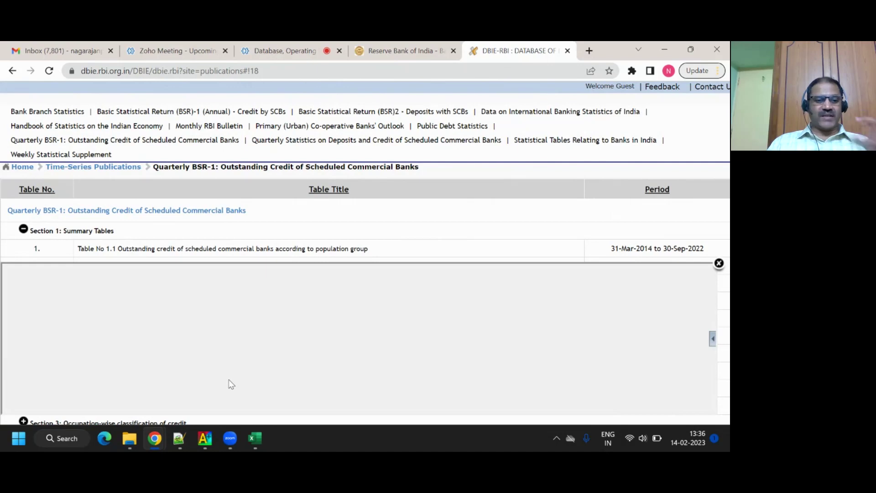
scroll(283, 369, "down", 3)
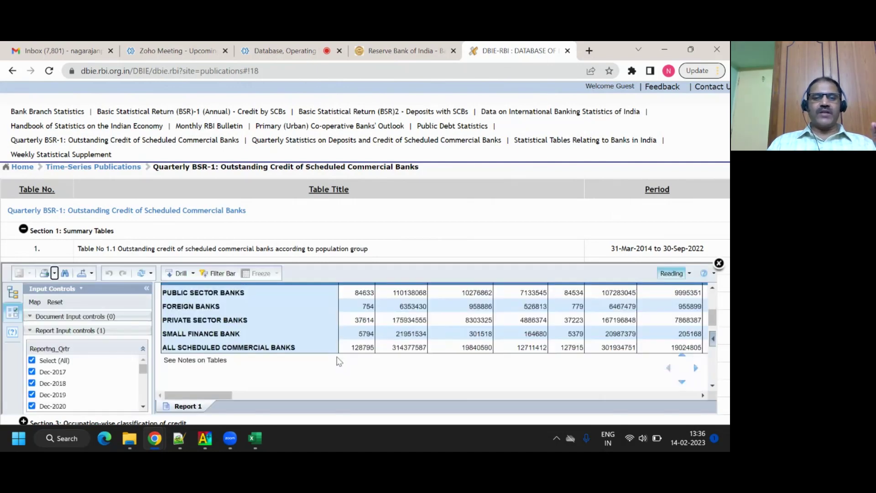
scroll(339, 361, "up", 2)
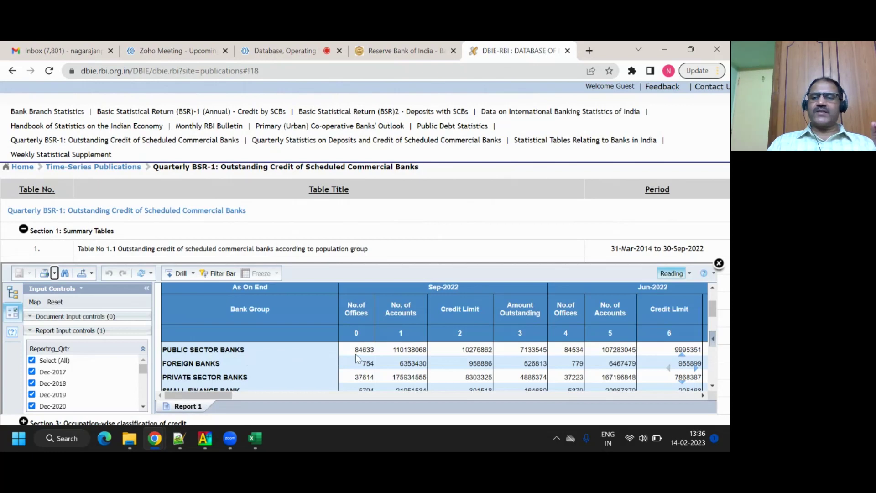
scroll(356, 359, "up", 2)
scroll(356, 359, "down", 2)
scroll(357, 359, "up", 2)
scroll(356, 359, "down", 3)
scroll(356, 357, "up", 3)
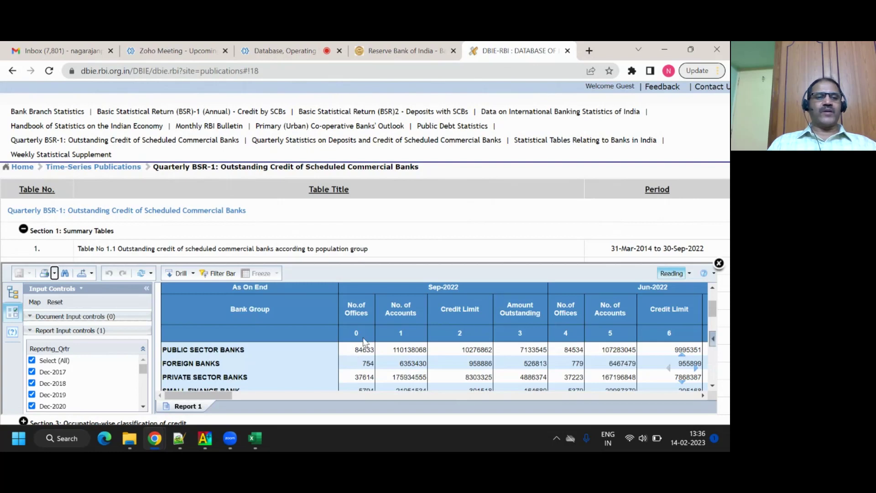
double_click(407, 350)
double_click(477, 350)
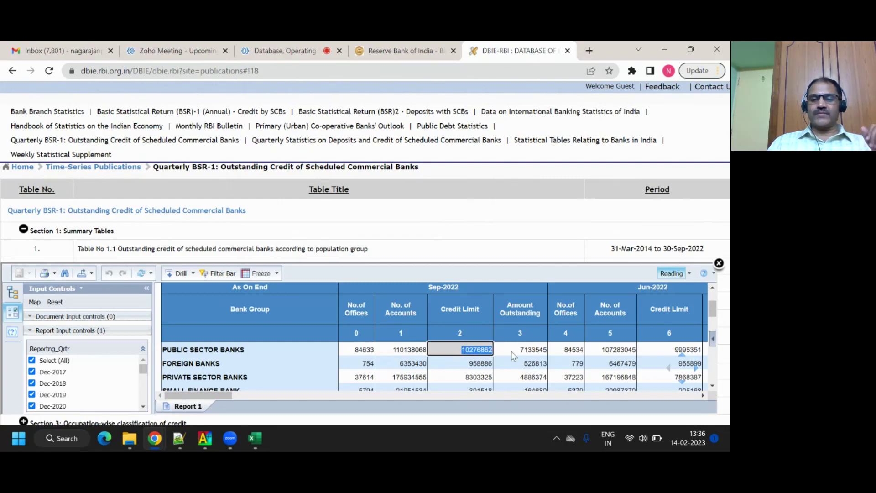
scroll(514, 356, "down", 2)
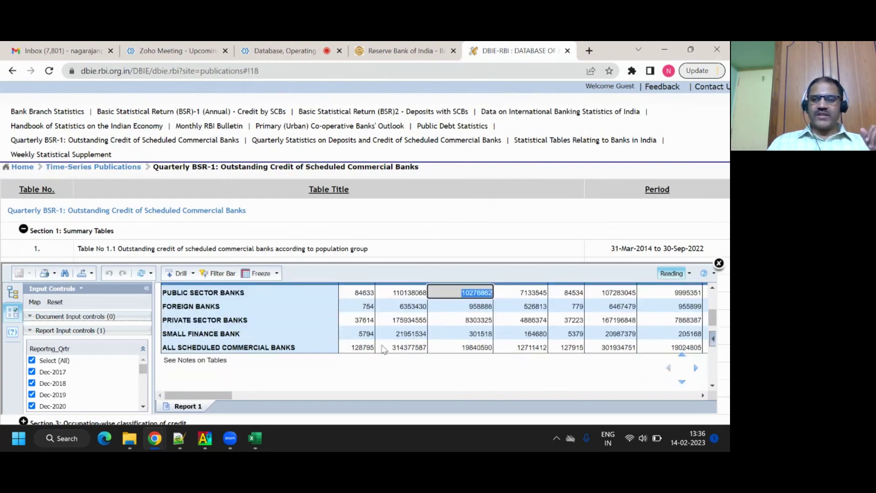
scroll(382, 350, "up", 2)
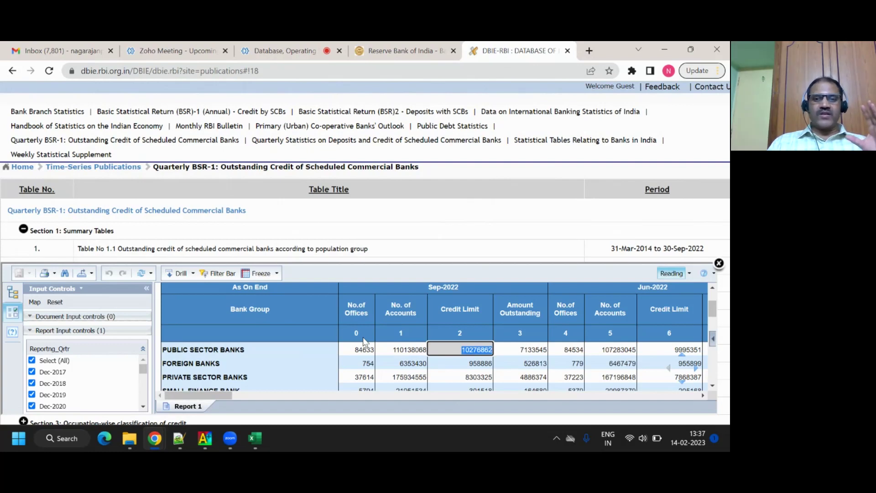
left_click(296, 353)
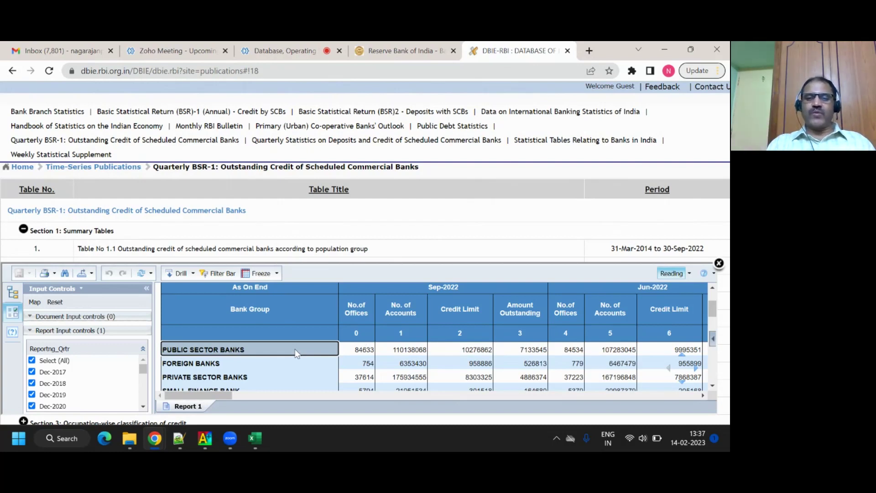
left_click(447, 286)
left_click(656, 289)
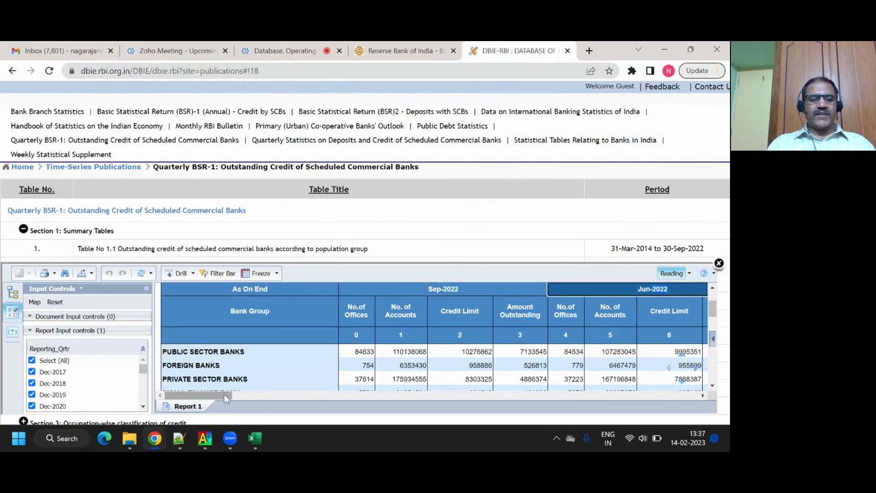
left_click_drag(224, 394, 710, 408)
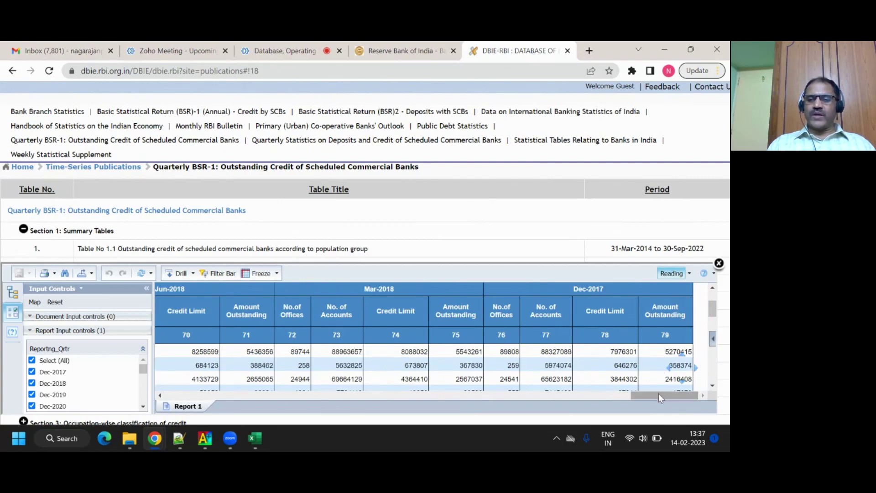
left_click_drag(658, 395, 194, 395)
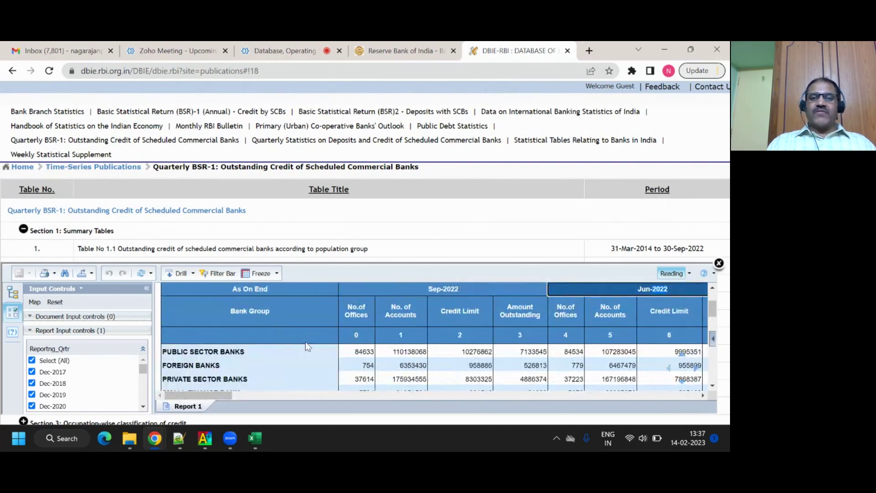
left_click(362, 354)
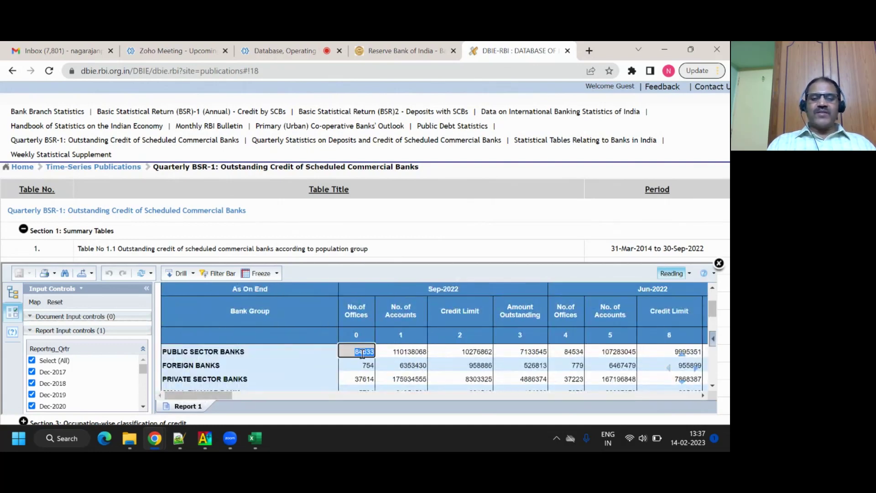
double_click(417, 352)
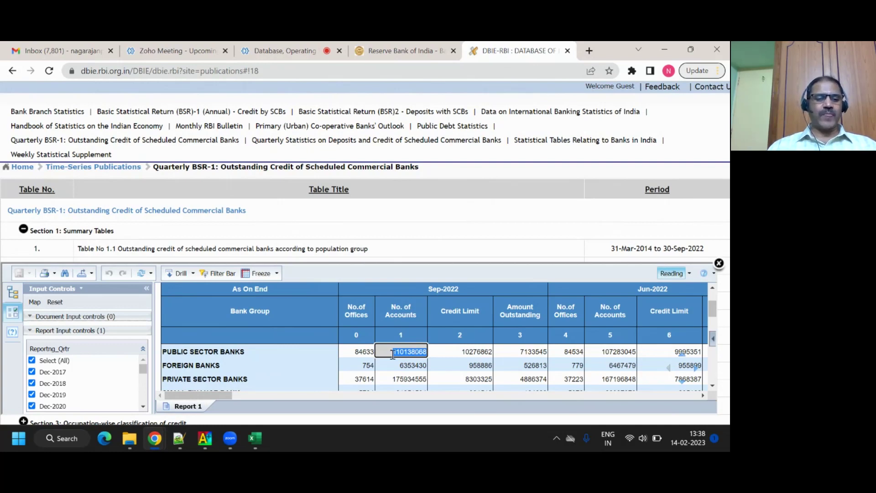
mouse_move(153, 445)
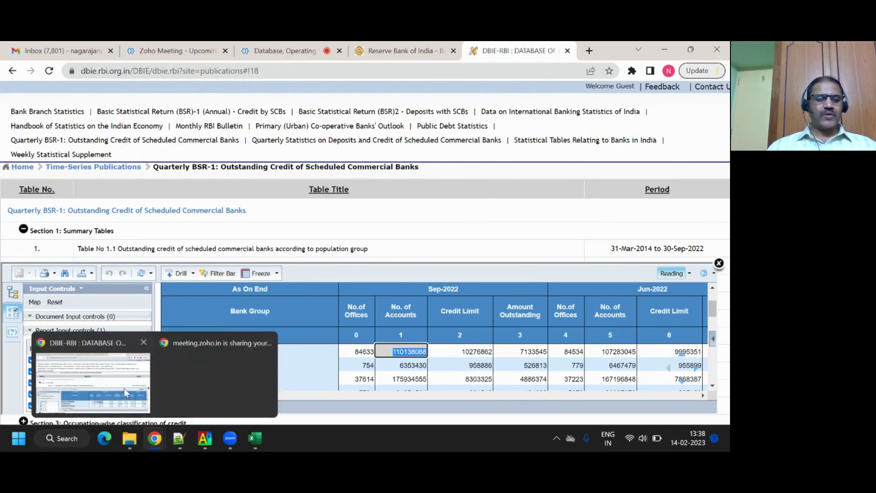
left_click(127, 393)
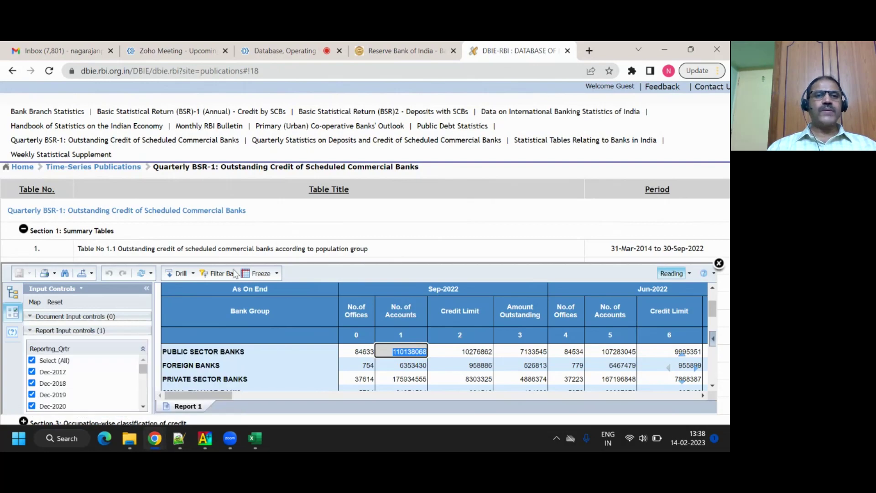
Return to the Zoho webinar tab and scroll through the attendees' Q&A replies
left_click(276, 51)
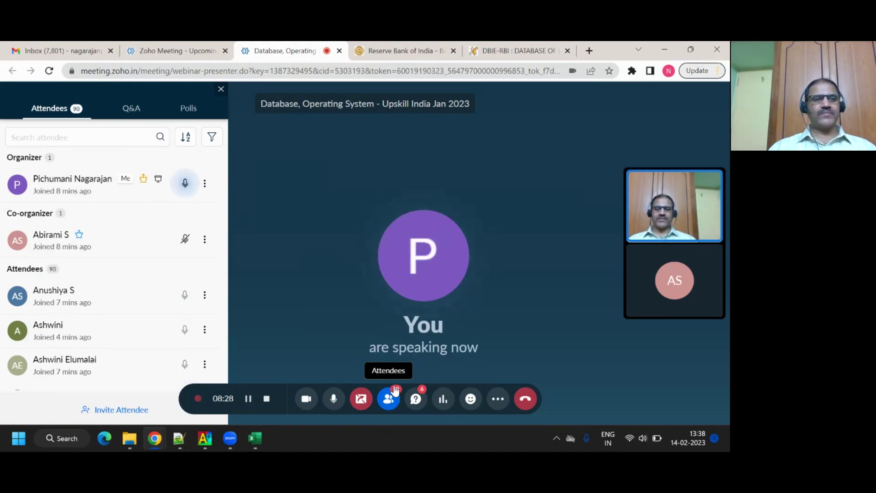
left_click(135, 108)
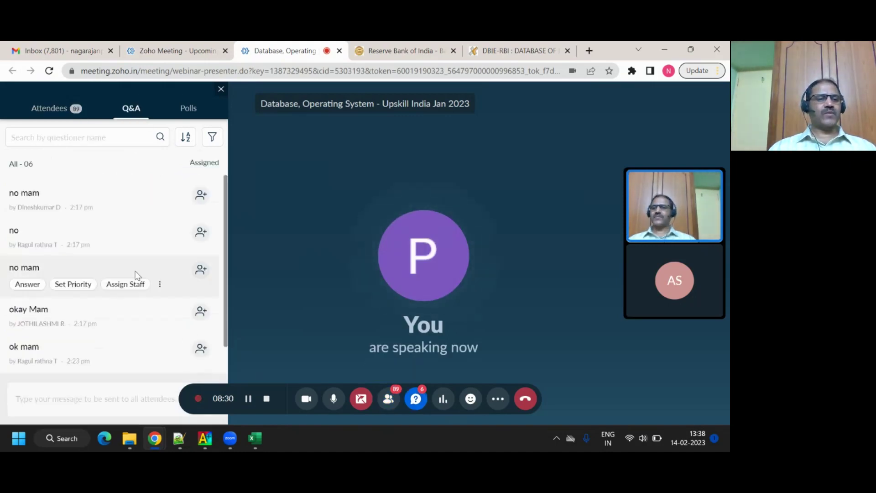
scroll(111, 279, "down", 1)
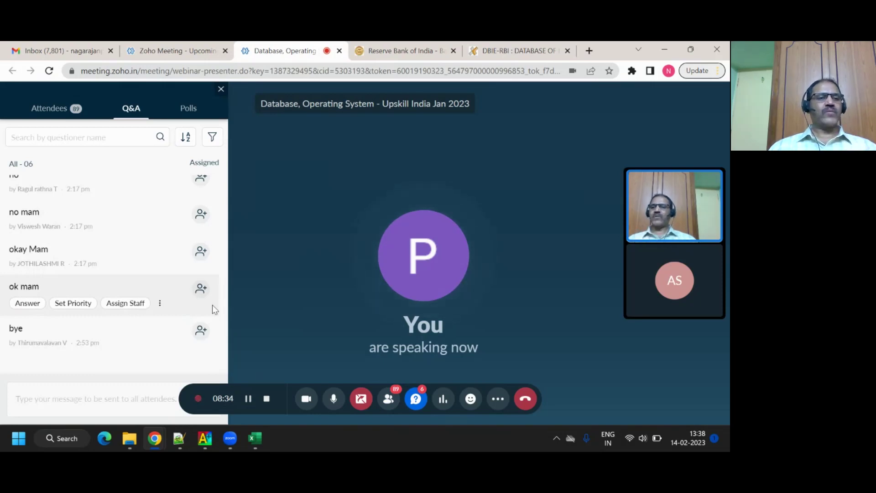
scroll(212, 305, "up", 1)
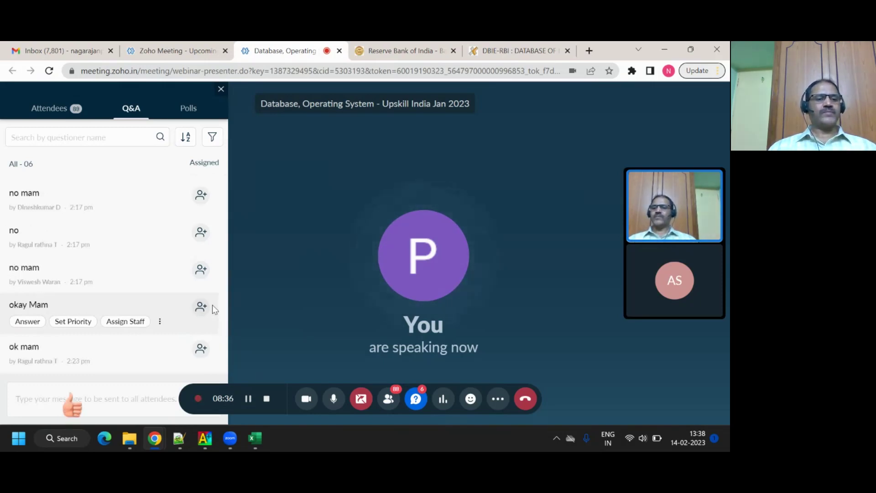
scroll(213, 305, "down", 1)
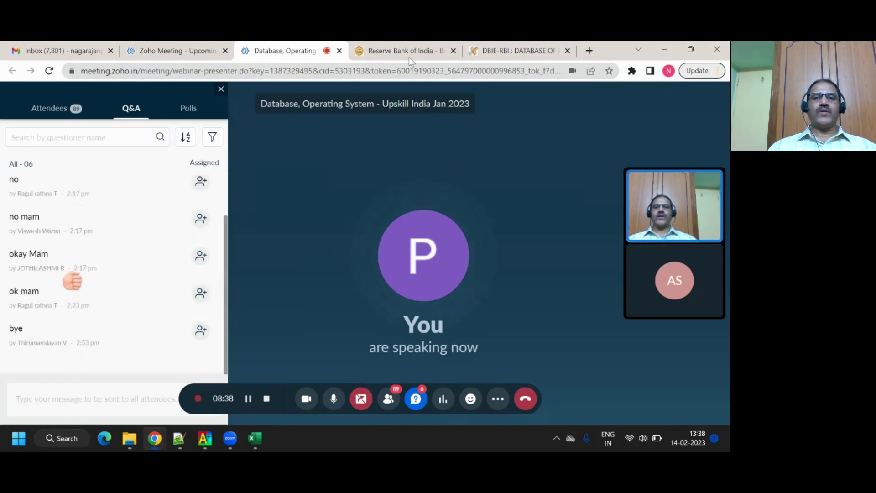
Bring the 100000 Sales Records-sample workbook to the front
left_click(259, 438)
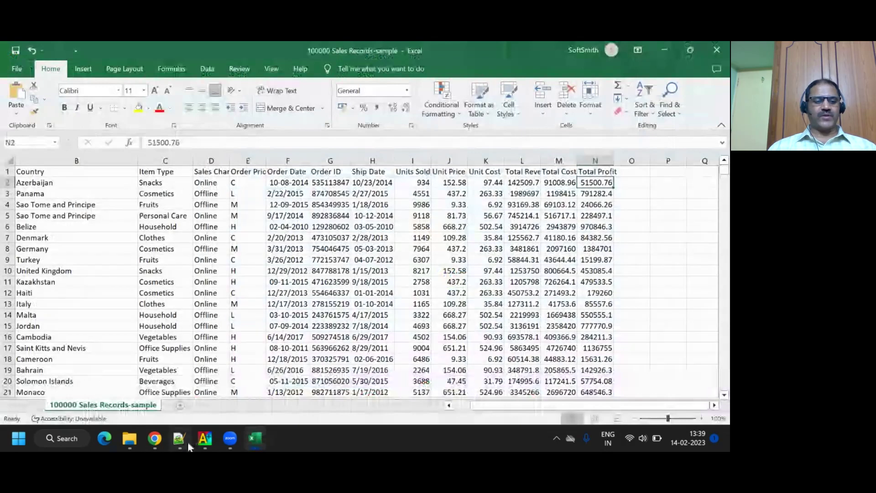
mouse_move(155, 439)
left_click(112, 360)
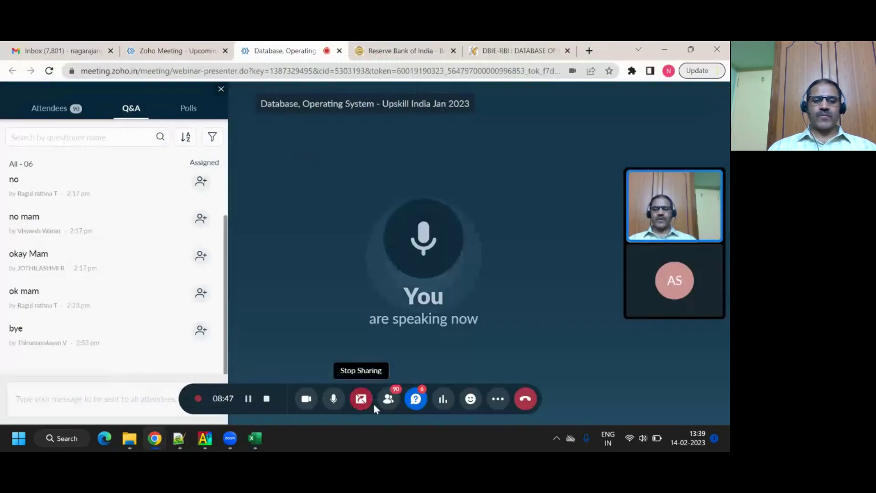
left_click(256, 439)
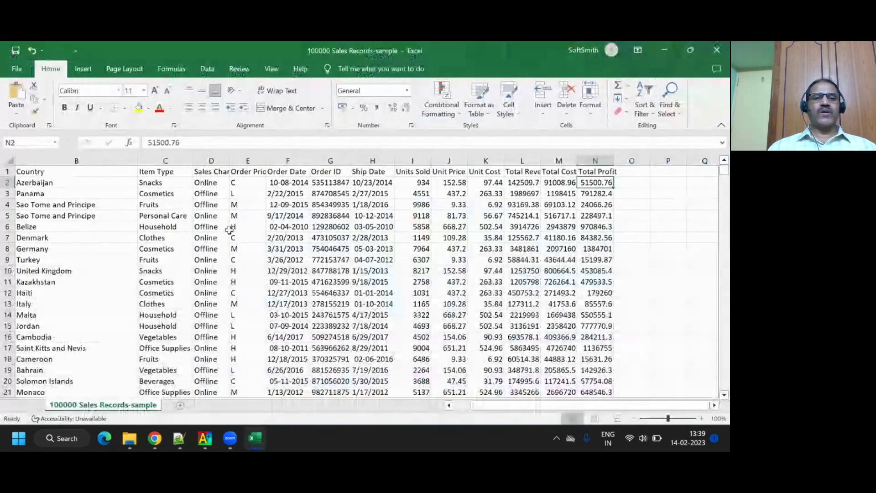
Autofit columns E and D, then select the Country column and cell B3
double_click(267, 161)
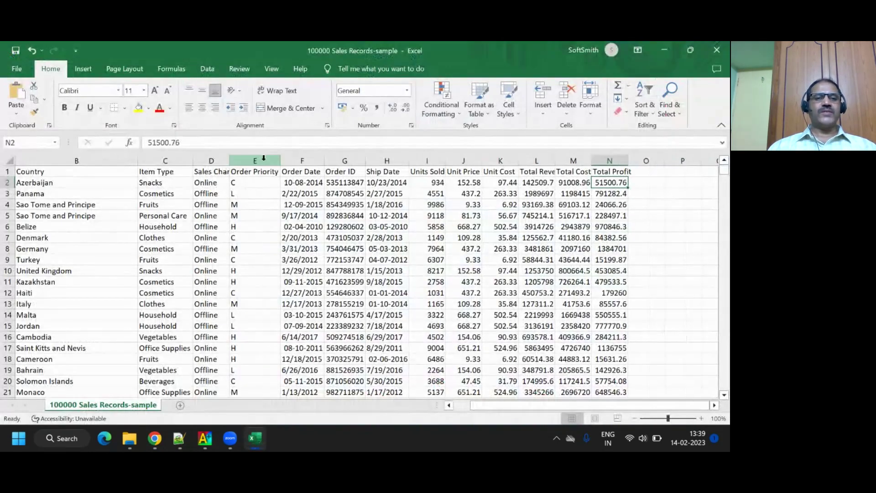
double_click(230, 161)
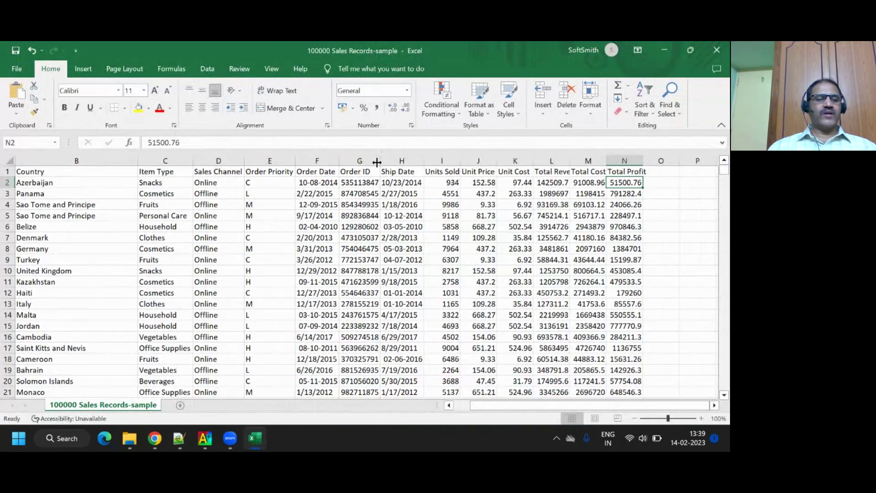
left_click(77, 161)
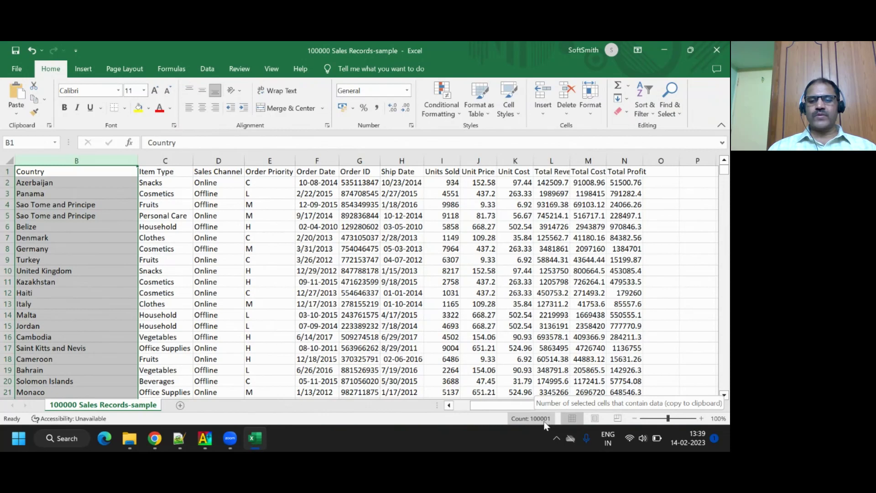
left_click(105, 194)
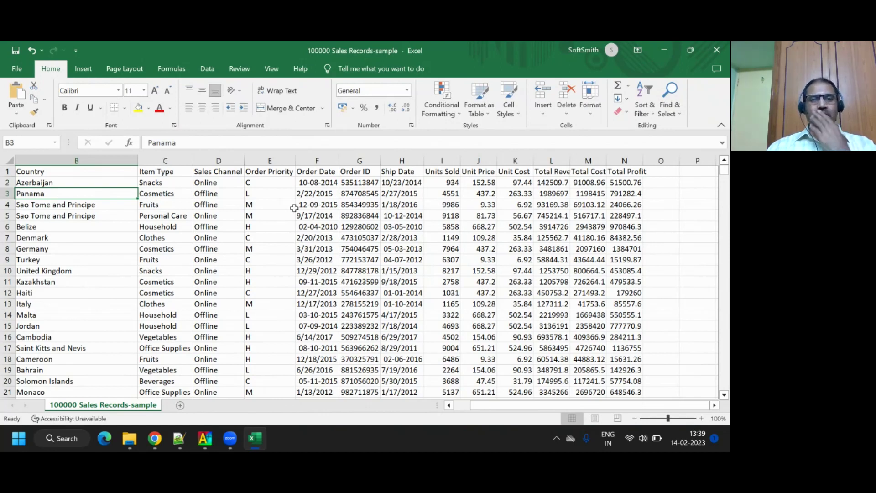
Inspect the first record's values from B2 (Azerbaijan) across to Total Profit
left_click(70, 184)
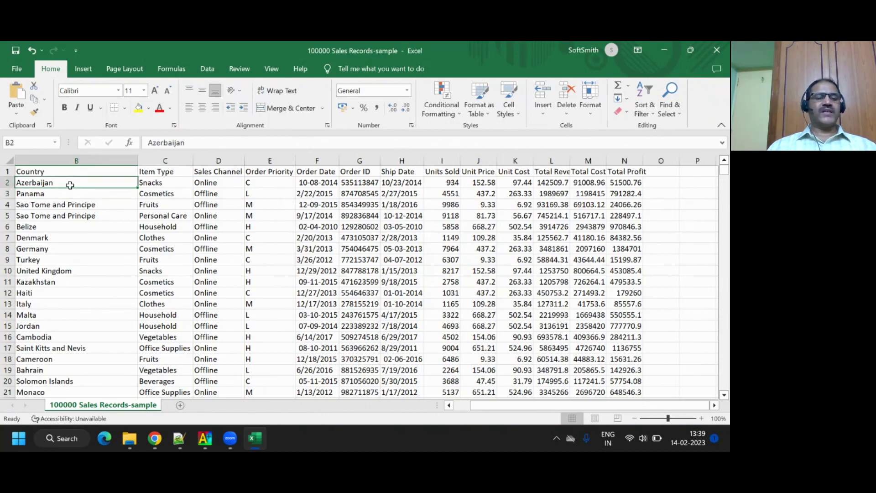
left_click(158, 184)
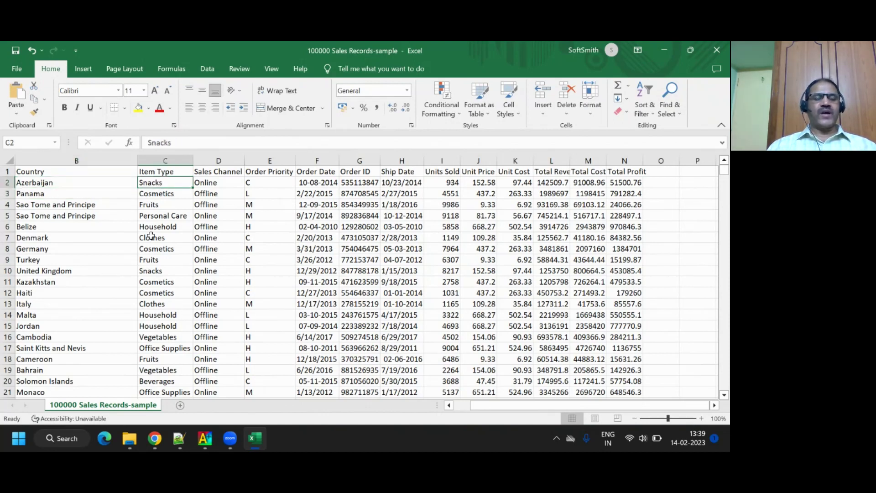
left_click(225, 184)
left_click(264, 183)
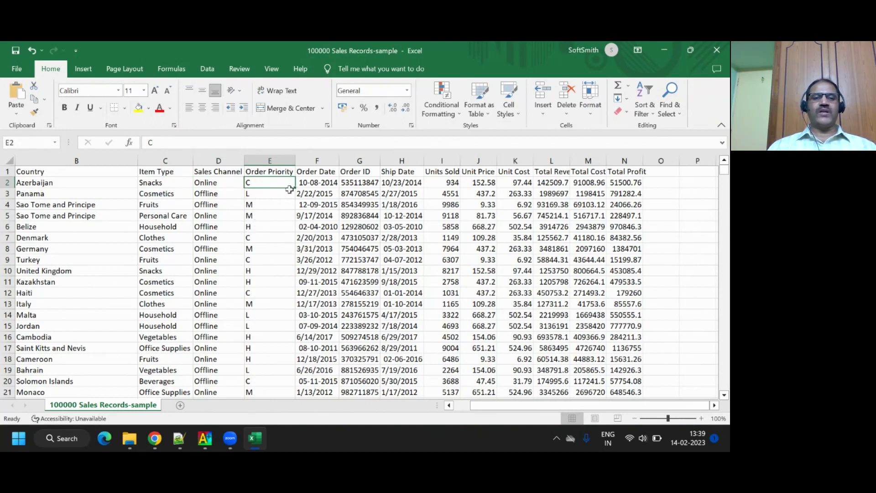
left_click(316, 183)
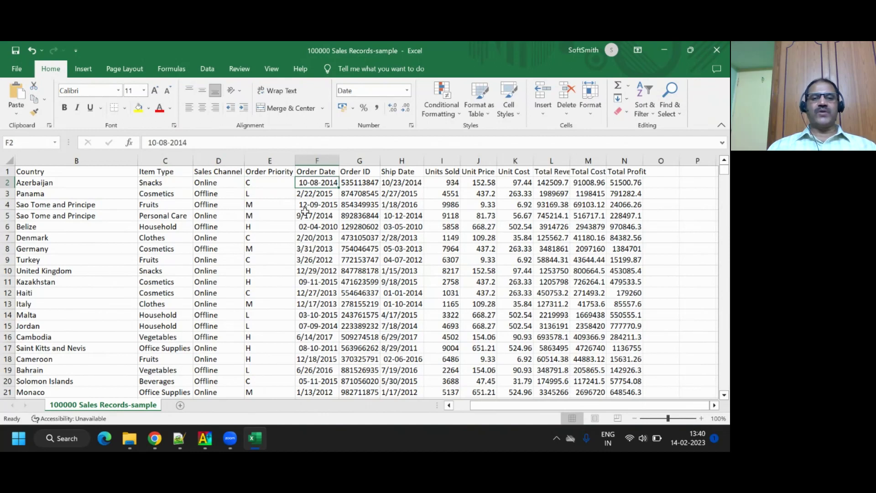
left_click(351, 182)
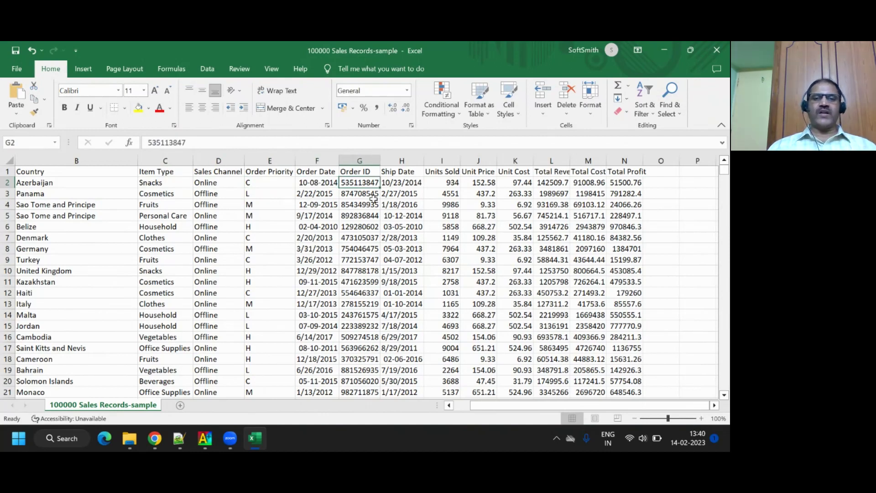
left_click(403, 185)
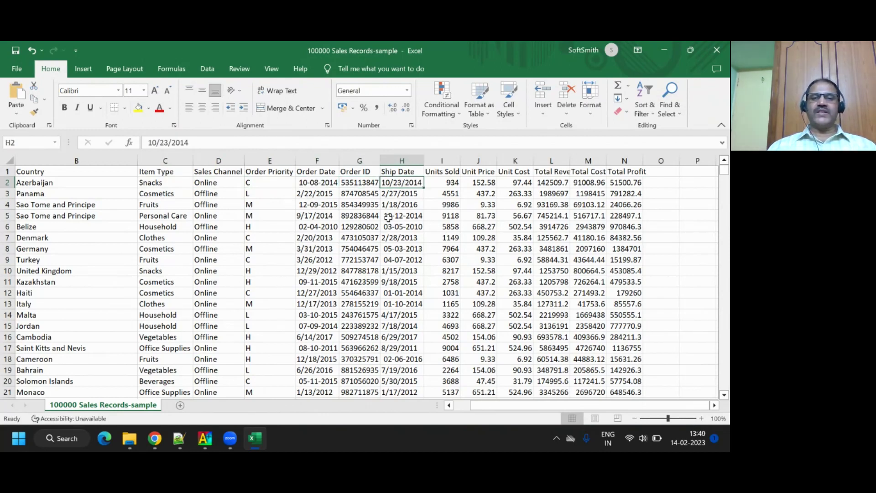
left_click(440, 181)
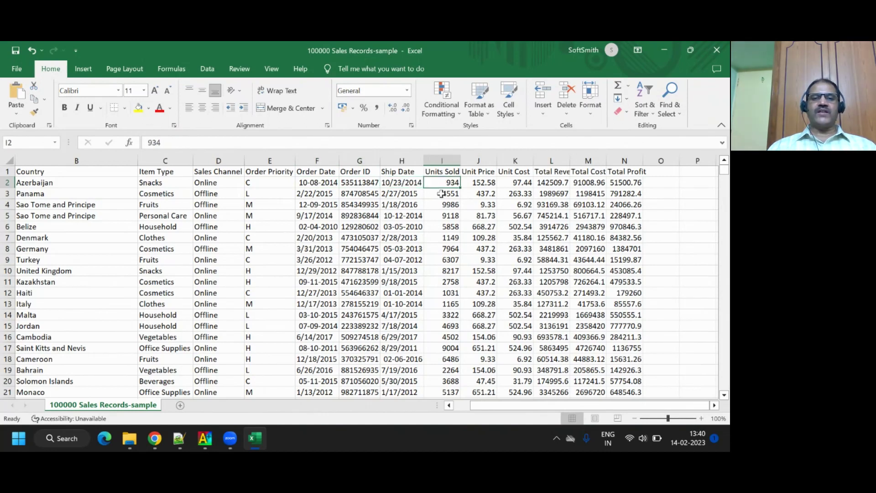
left_click(488, 183)
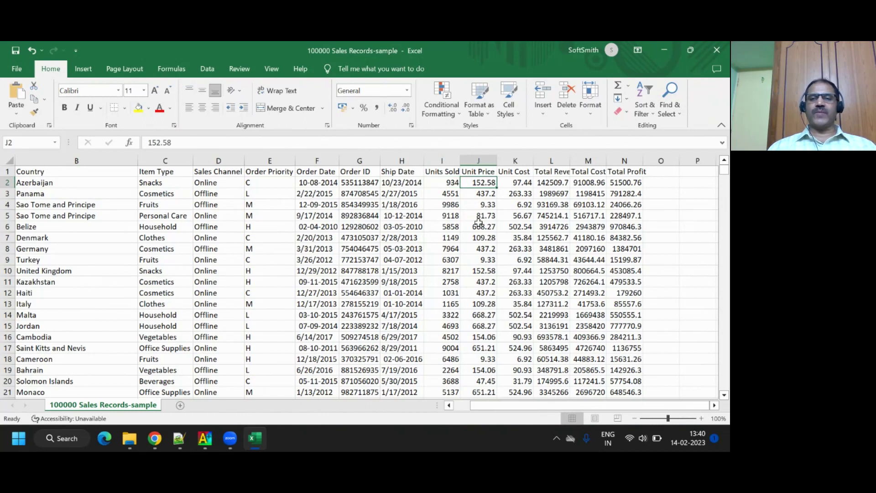
left_click(510, 184)
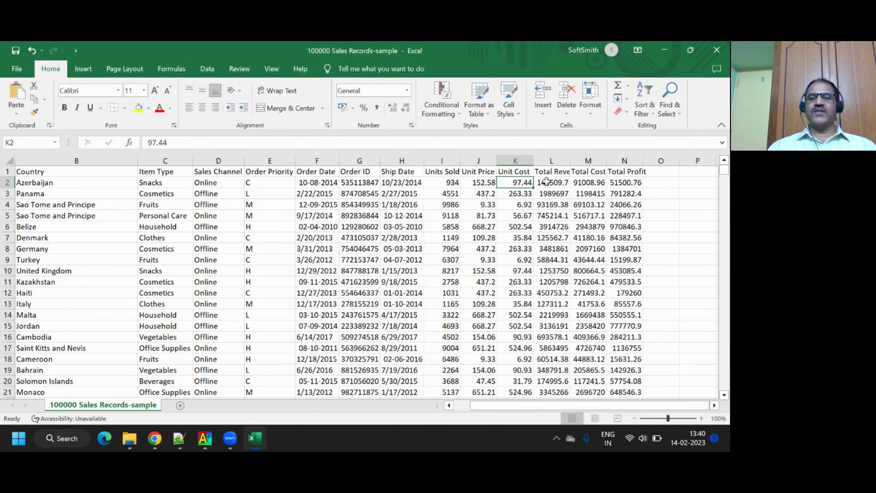
left_click(546, 182)
left_click(596, 183)
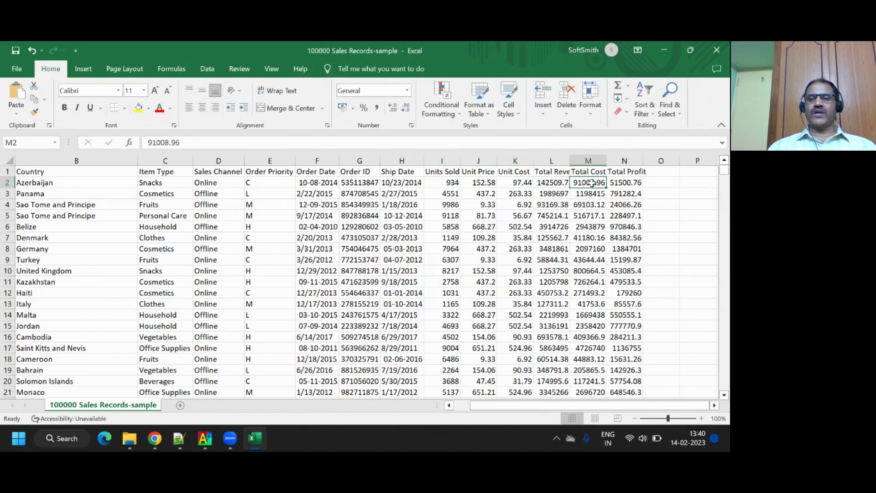
left_click(624, 183)
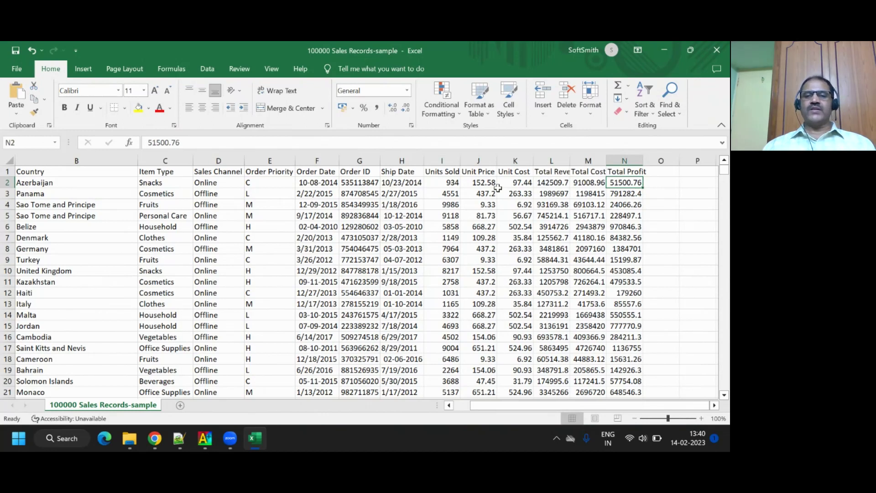
Recheck Unit Price, Unit Cost, Total Revenue, Total Cost and Total Profit, then return to A1
left_click(474, 182)
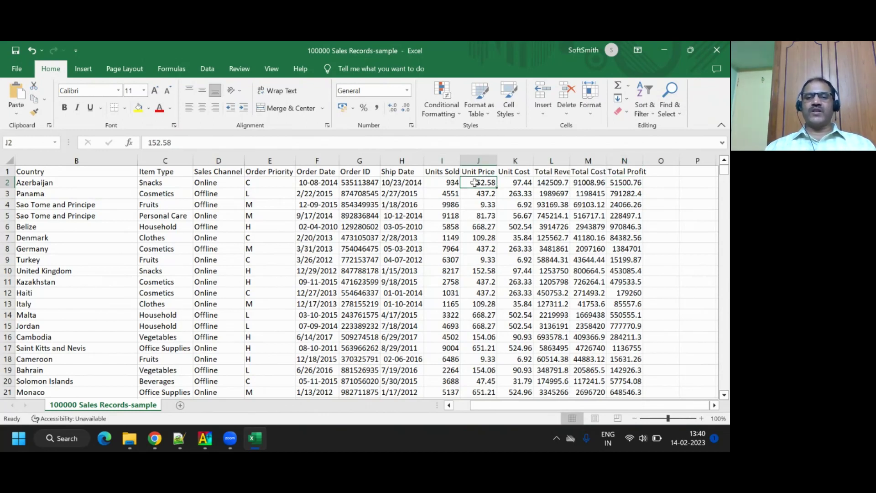
left_click(518, 181)
left_click(545, 182)
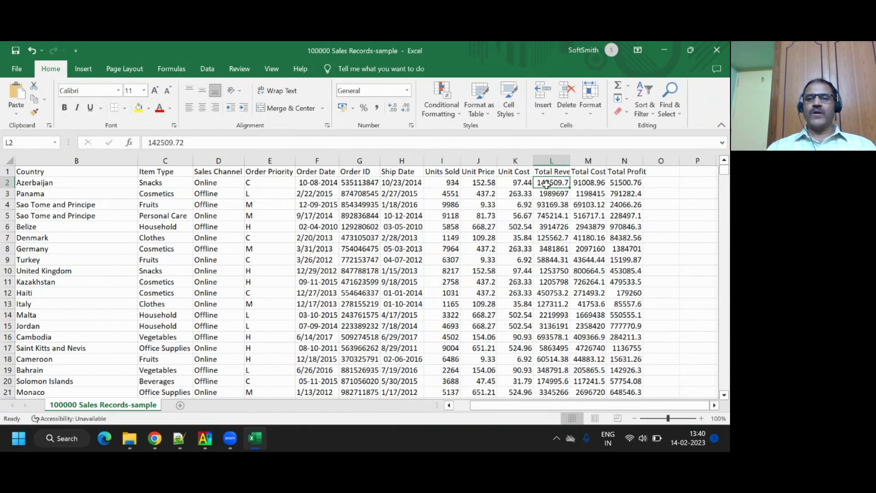
left_click(475, 184)
left_click(577, 184)
left_click(616, 184)
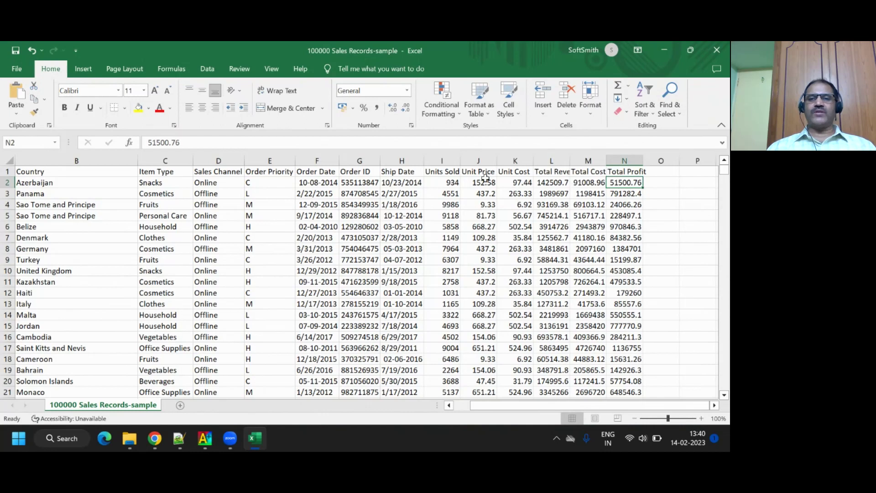
left_click(460, 404)
left_click(49, 172)
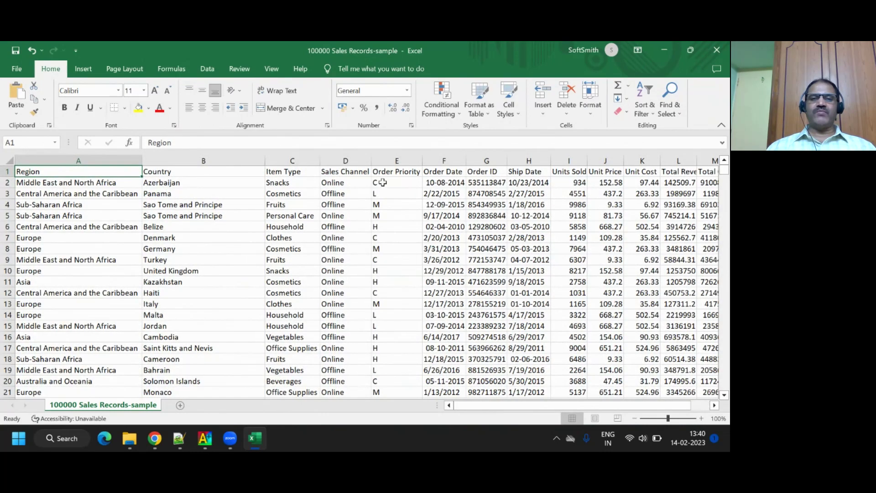
Narrow the Order Priority, Country and Region columns
left_click_drag(420, 164, 407, 164)
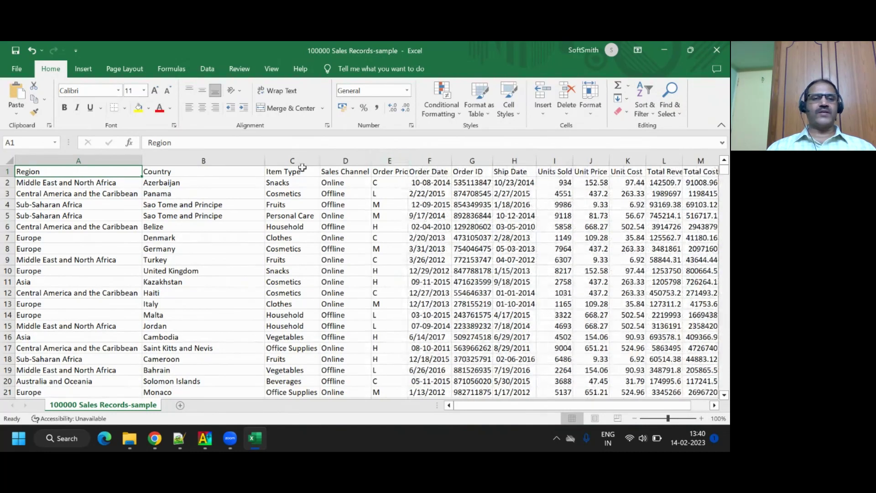
left_click_drag(264, 163, 237, 163)
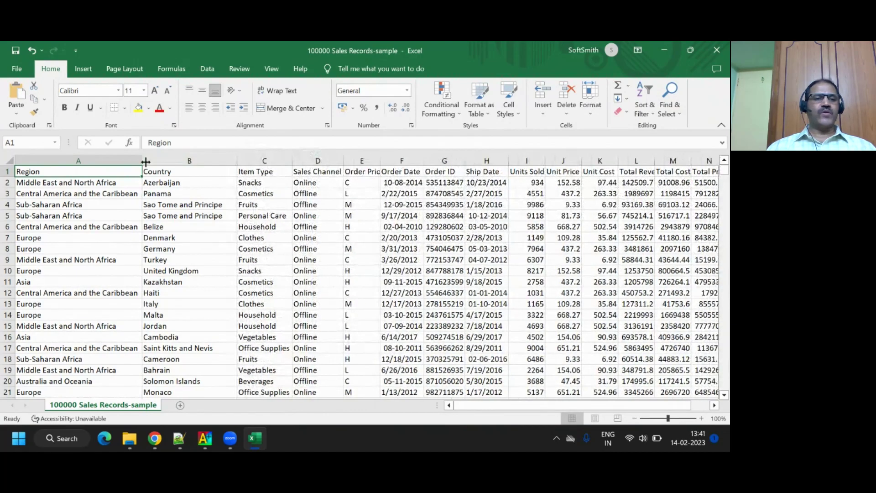
left_click_drag(142, 161, 124, 162)
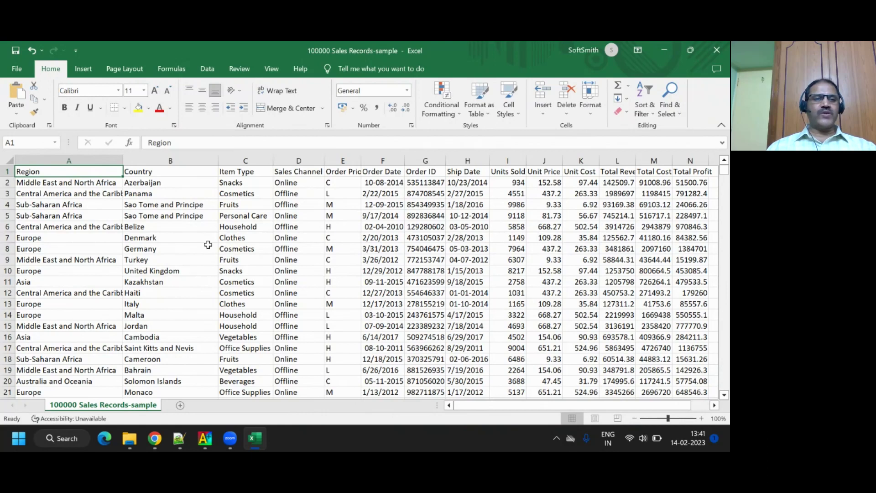
Select the Country column and copy its 100001 entry count from the status bar
left_click(165, 161)
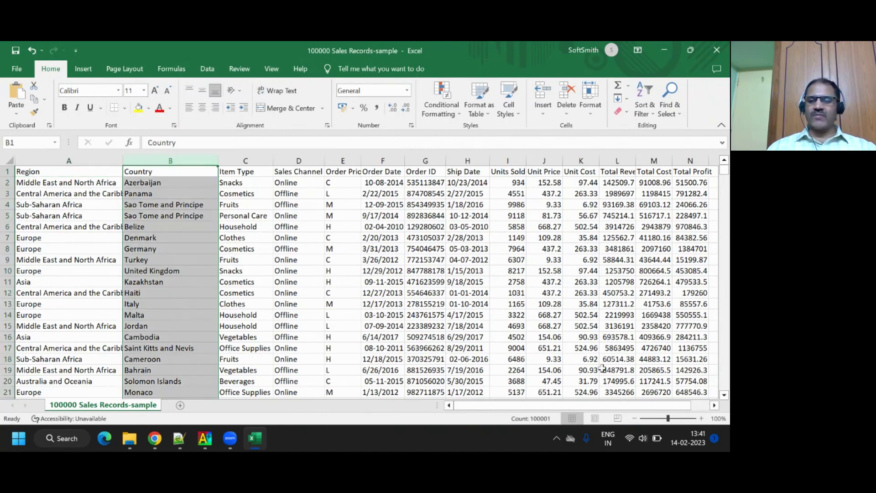
left_click(545, 418)
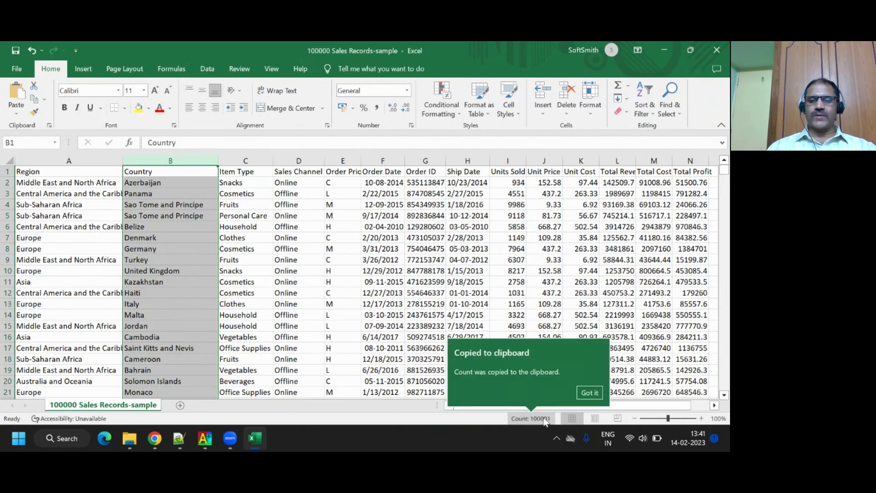
left_click(586, 393)
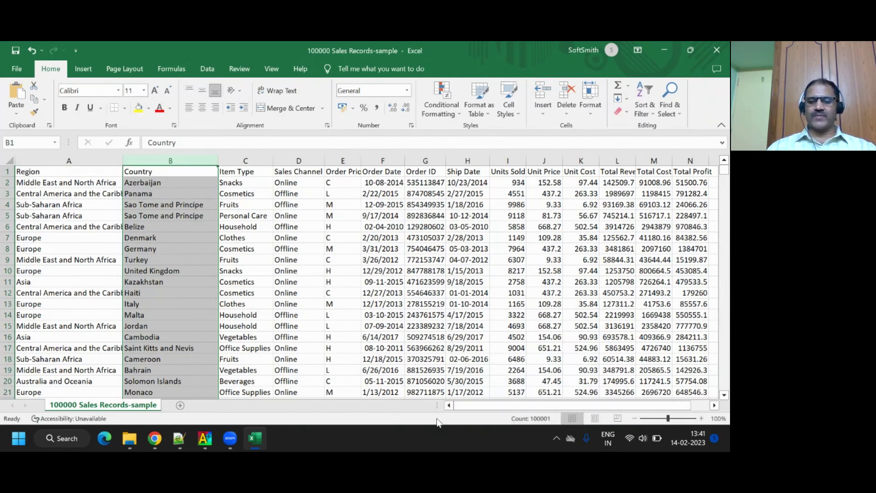
Deselect the column and check the first record's 142509.72 revenue and 10-08-2014 order date
left_click(159, 284)
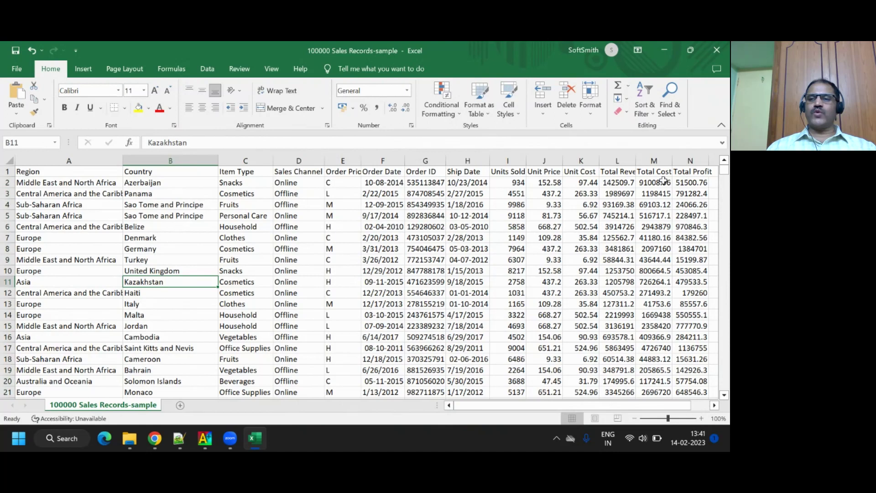
left_click(609, 184)
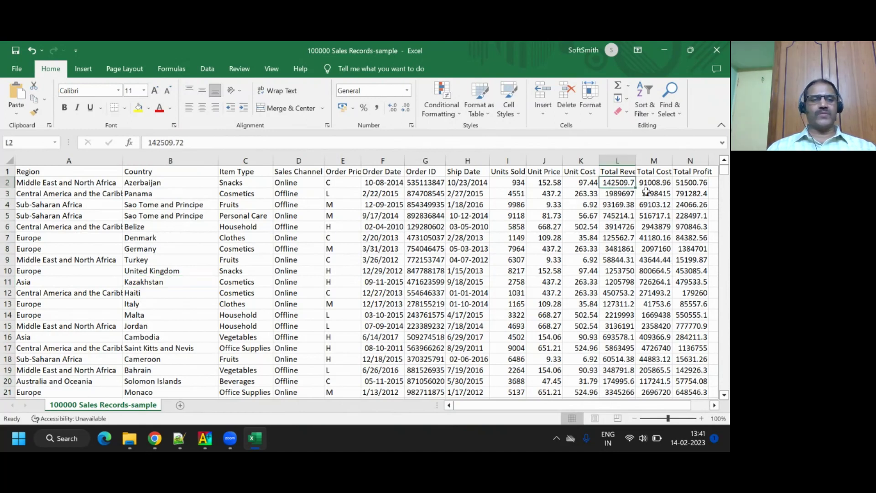
left_click(389, 184)
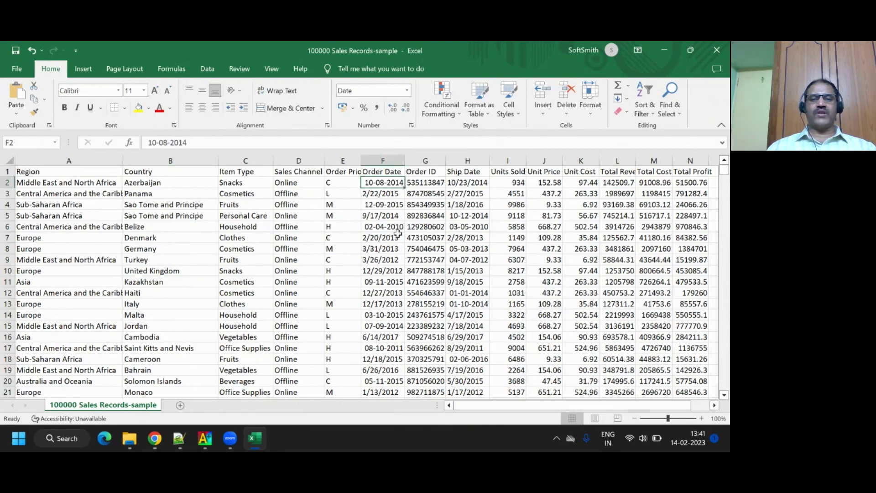
Scroll to the last record in row 100001 and pick the empty cells L100002 to N100002
scroll(392, 255, "down", 5)
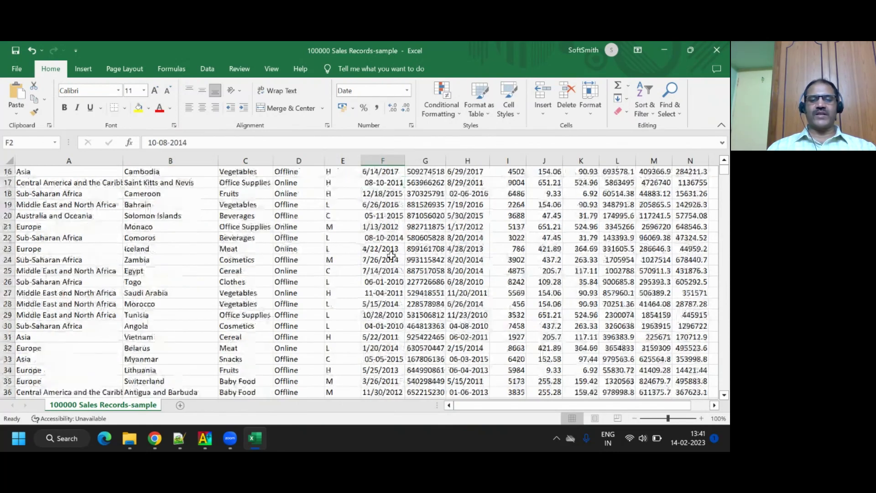
scroll(392, 254, "down", 6)
scroll(392, 254, "down", 6)
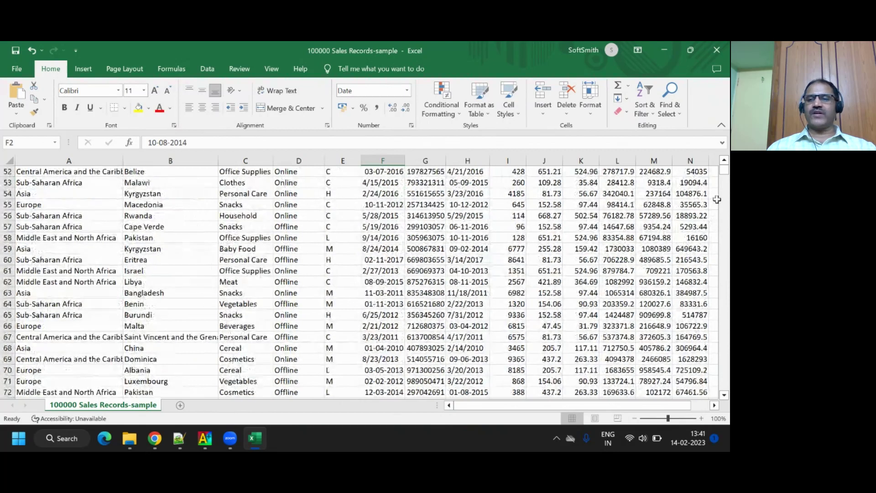
left_click_drag(725, 178, 718, 391)
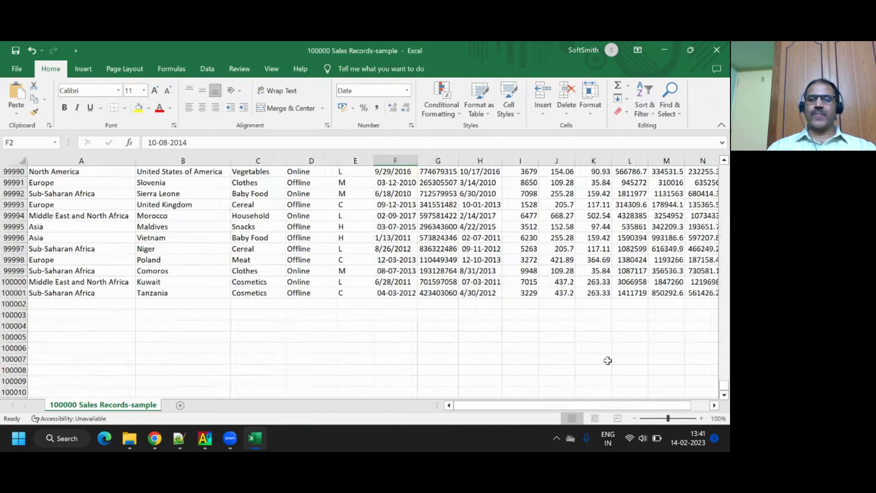
left_click(629, 300)
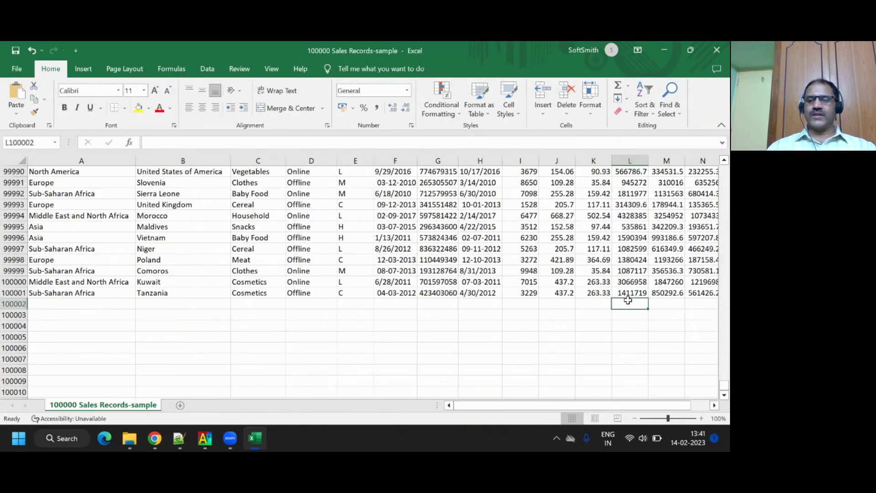
left_click(667, 302)
left_click(697, 303)
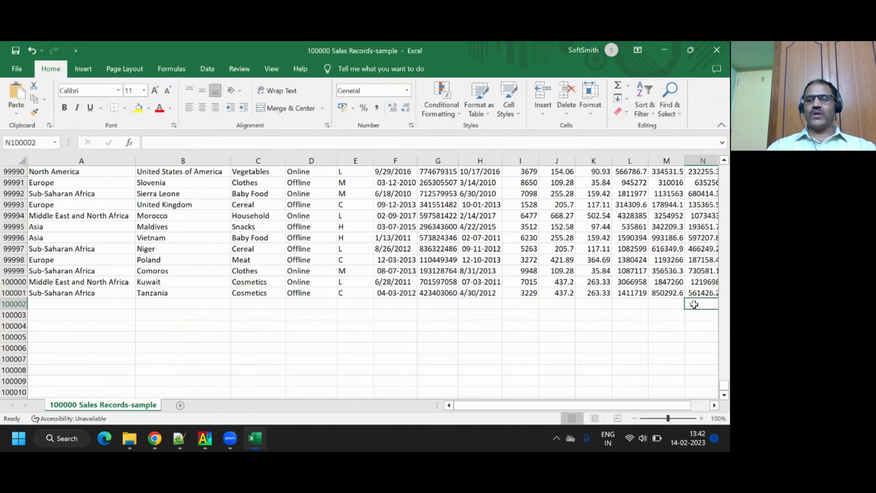
Enter =SUM(L2:L100000) in L100002 to total the Total Revenue column
left_click(624, 303)
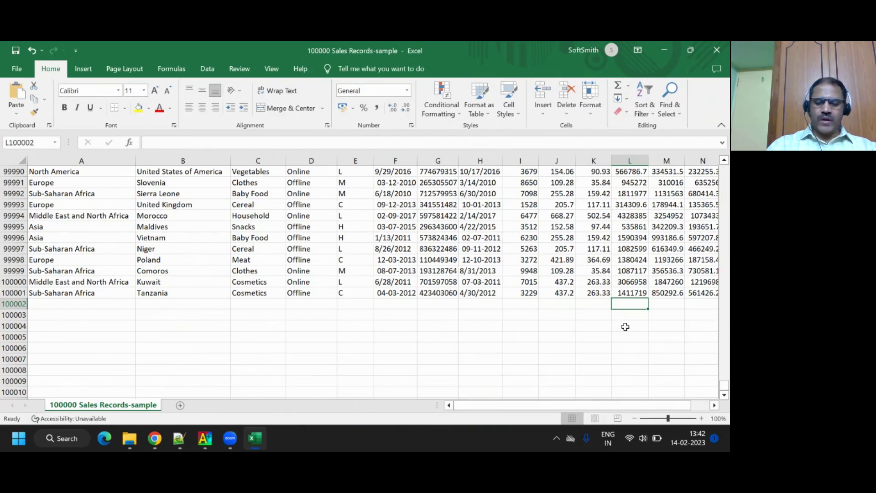
type("=sum")
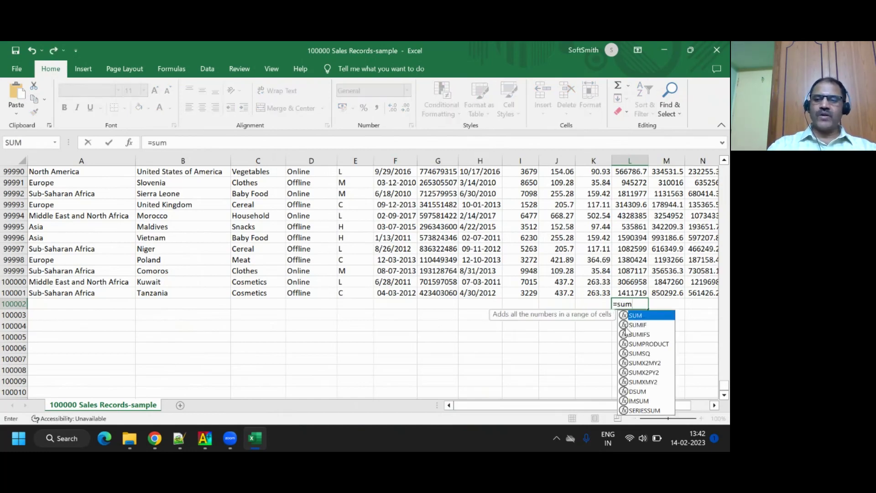
type("(")
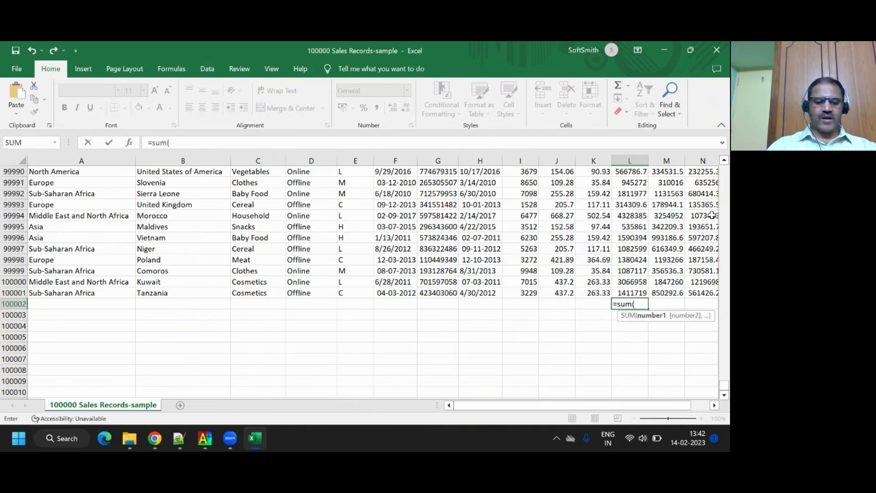
type("L2")
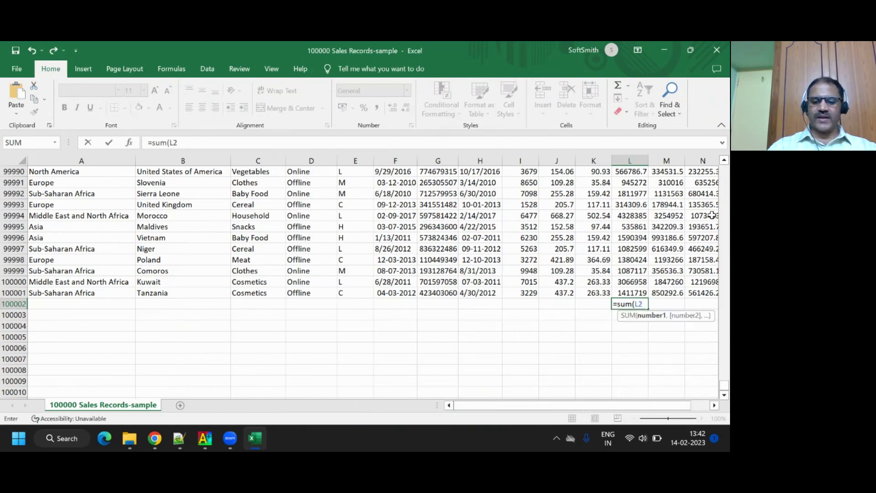
type(":")
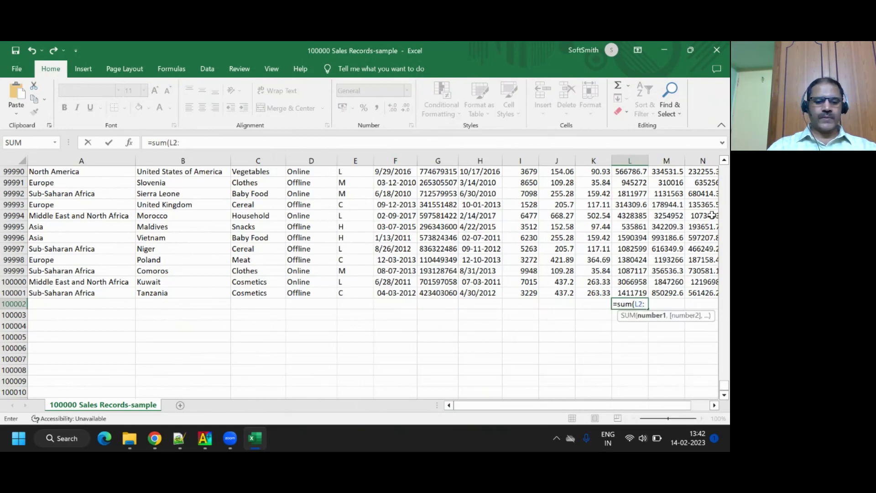
type("L100")
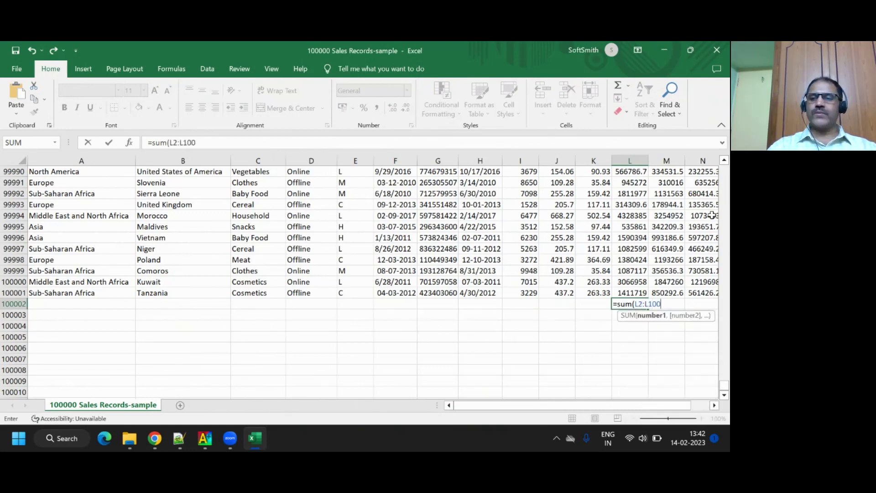
type("000")
type("0)")
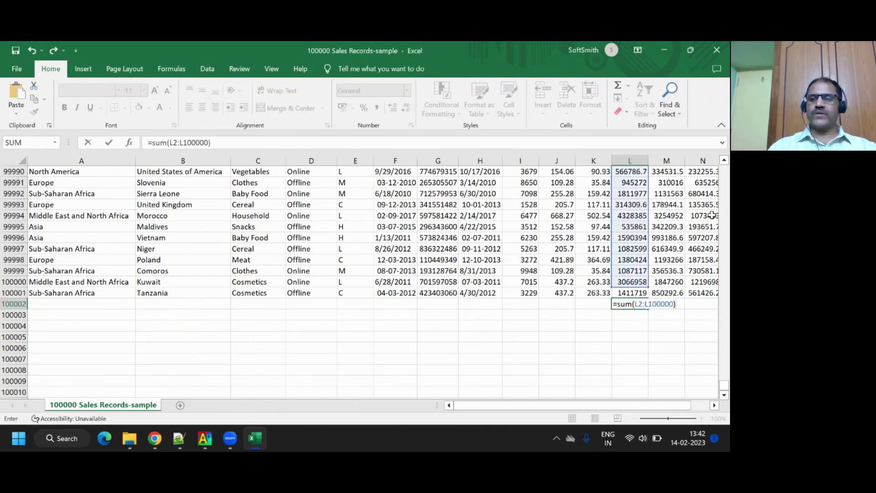
key("Return")
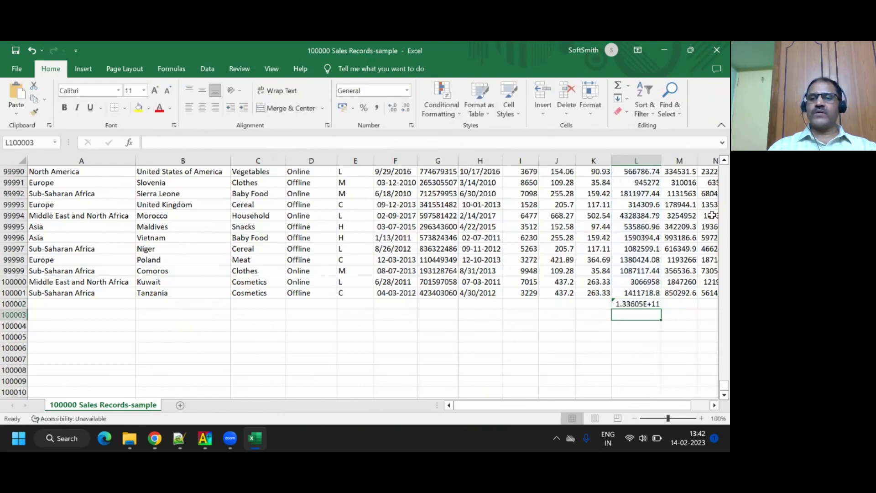
Widen column L and give the L100002 total Number format with Comma Style
left_click(638, 305)
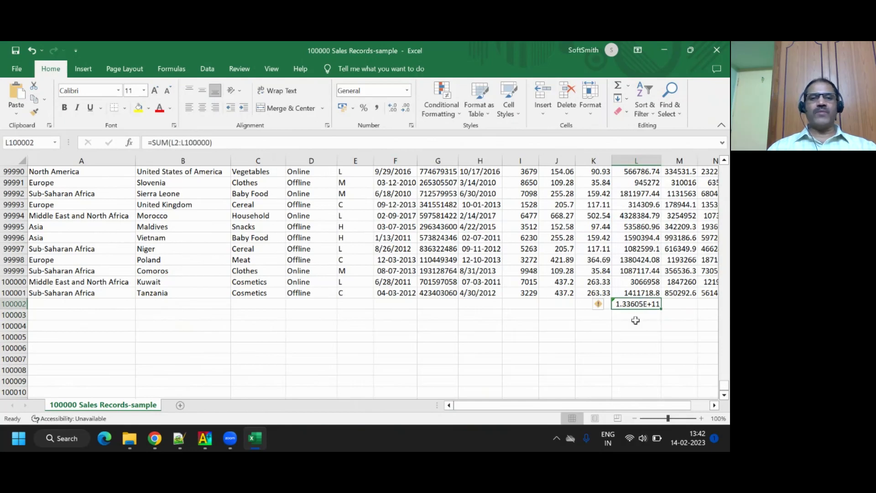
left_click_drag(661, 162, 664, 162)
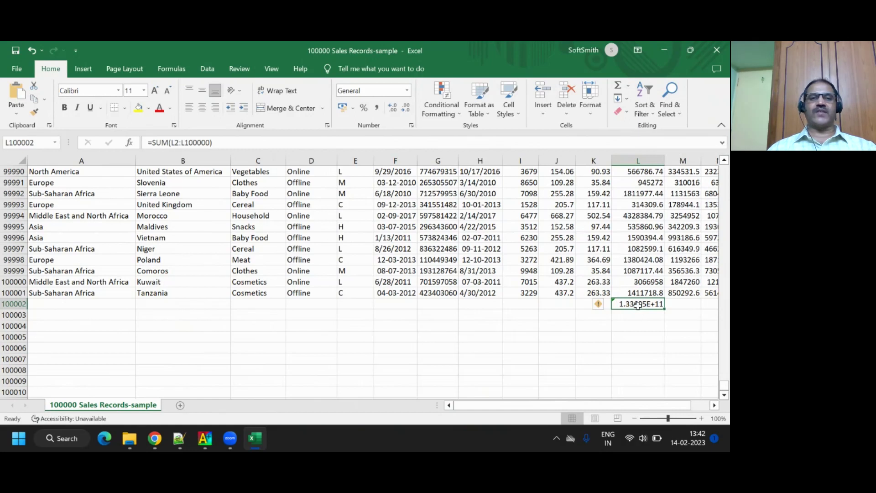
left_click(409, 91)
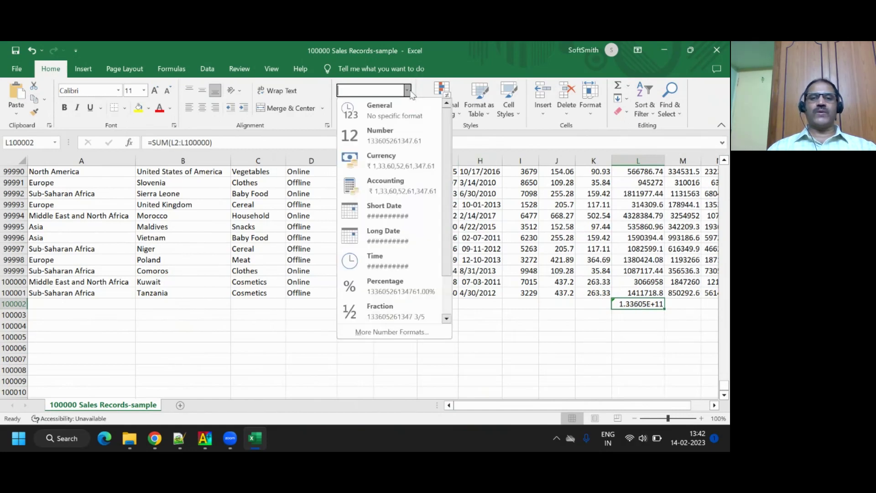
left_click(386, 137)
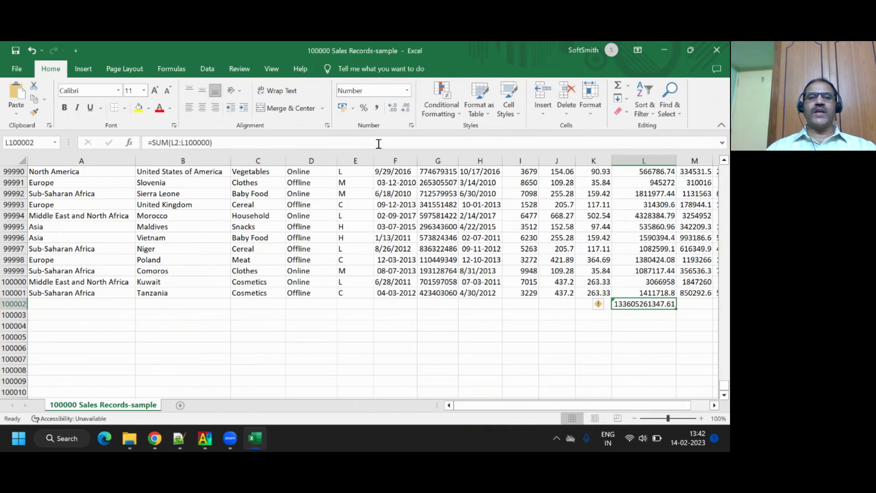
left_click(375, 109)
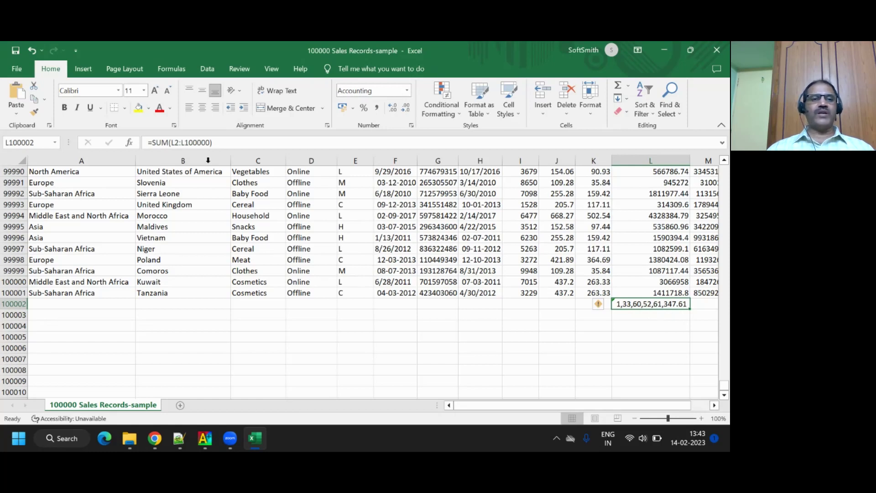
left_click(172, 143)
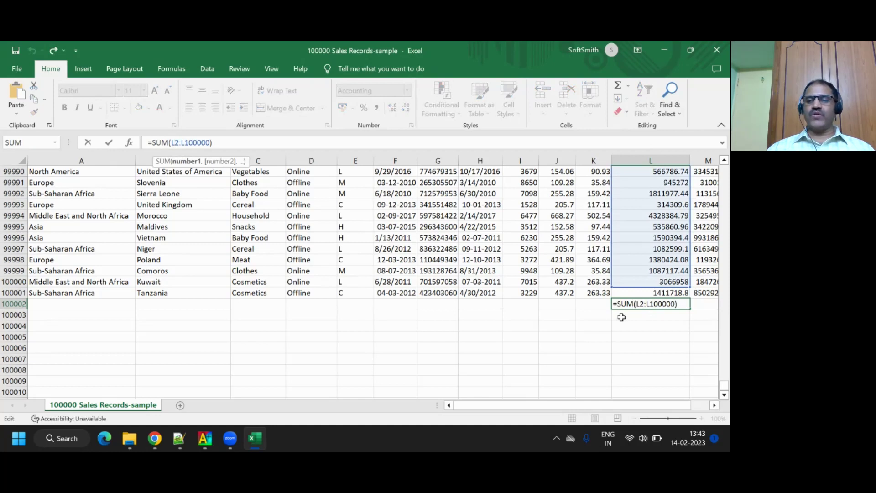
key("Return")
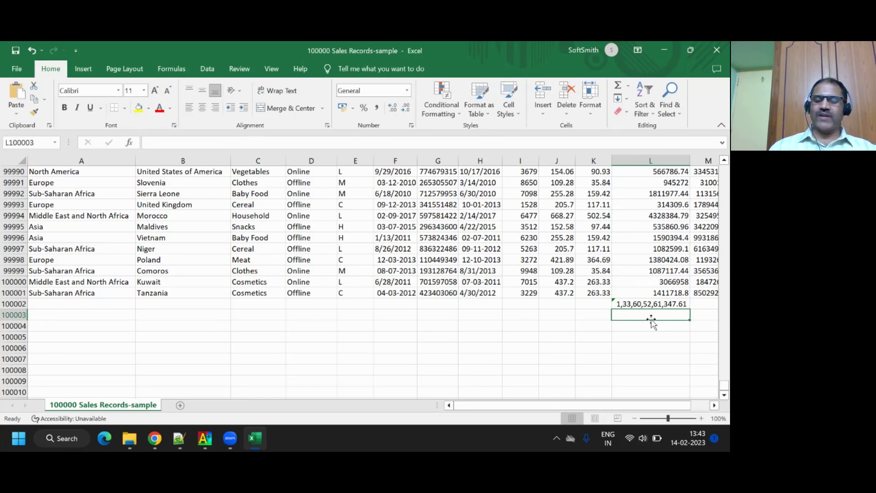
type("=av")
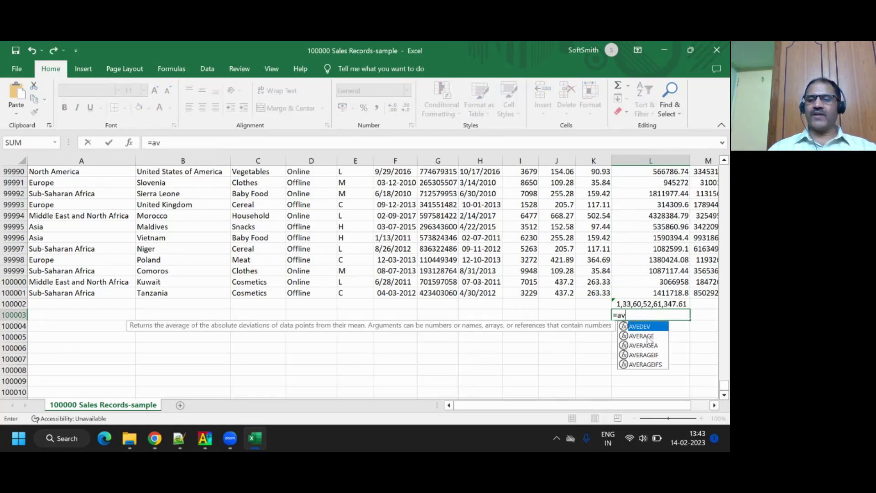
left_click(647, 338)
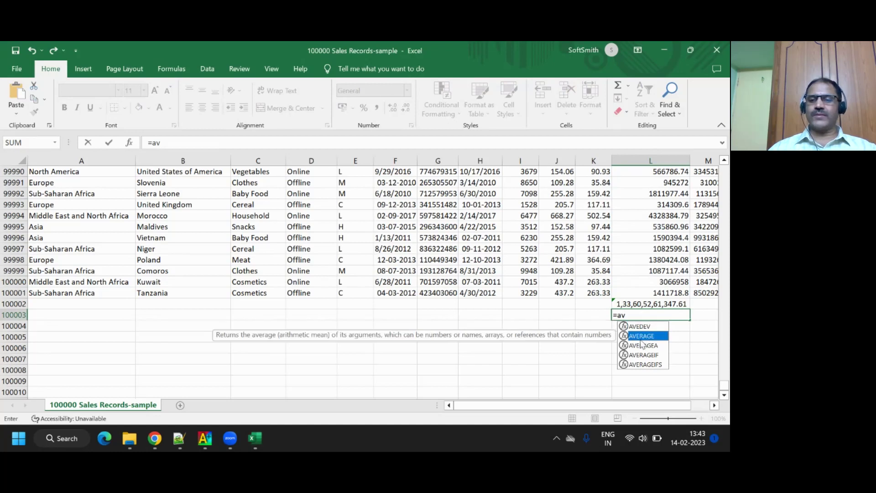
double_click(641, 340)
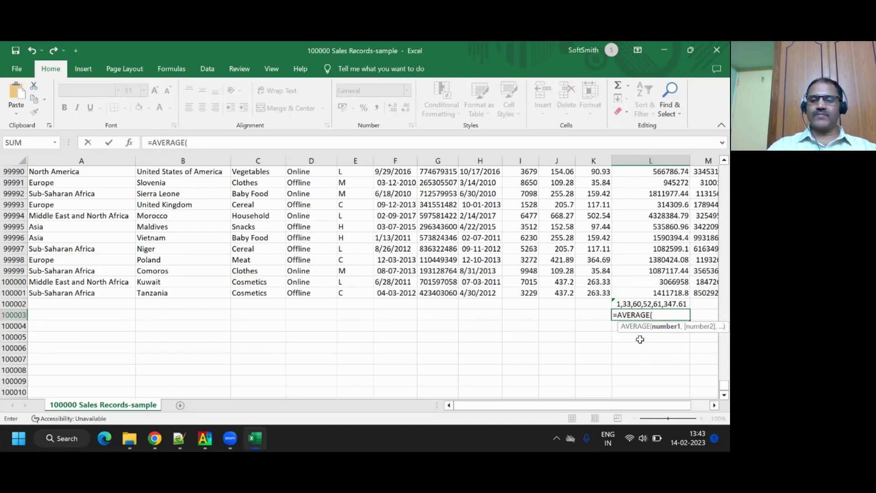
type("L1:")
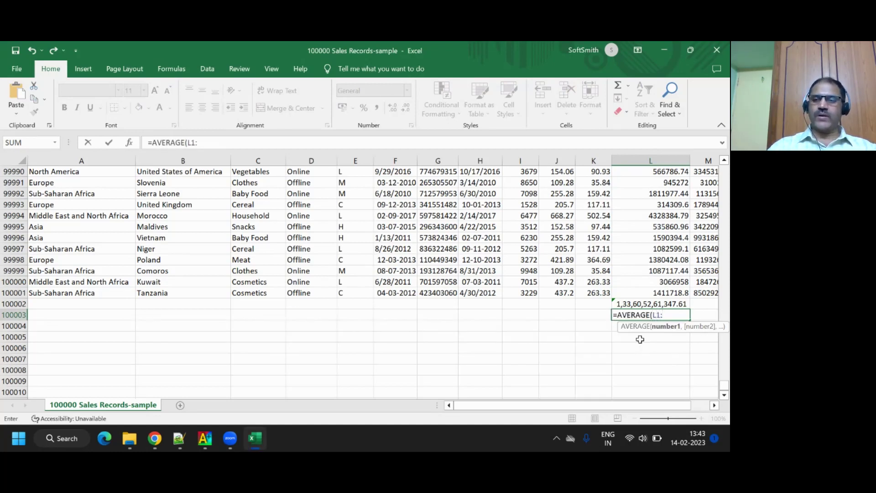
type("l100000")
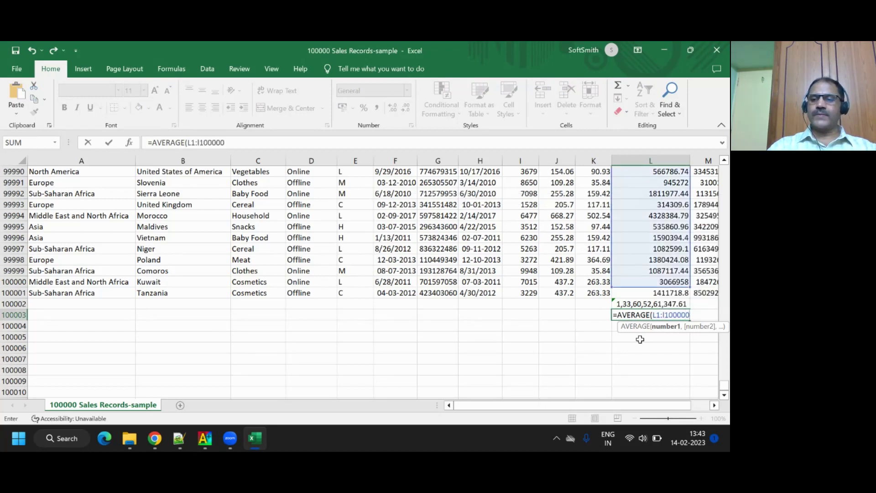
type("1")
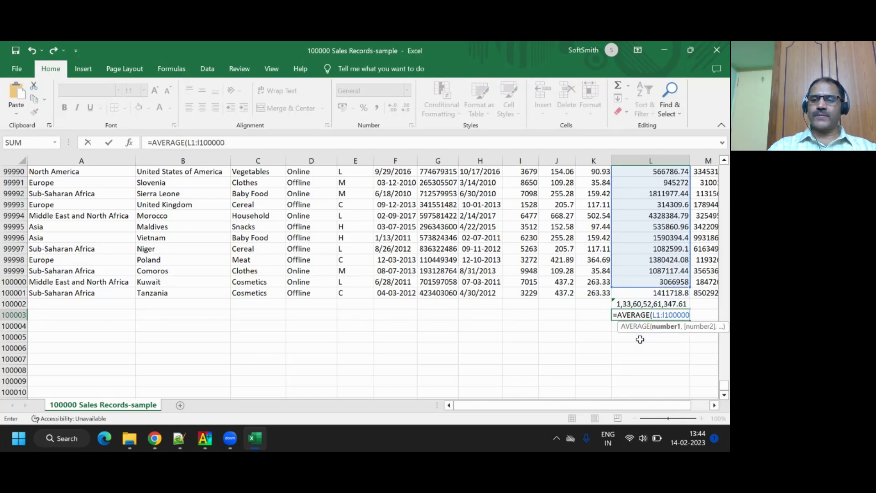
type(")")
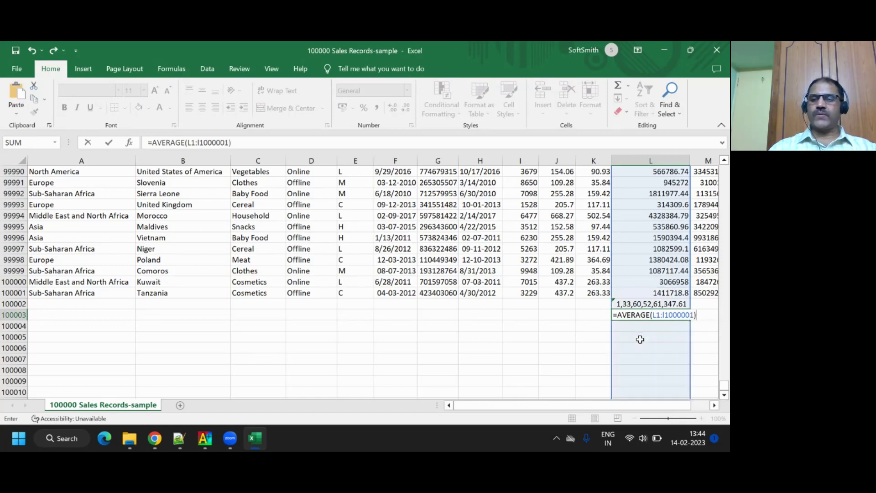
key("Return")
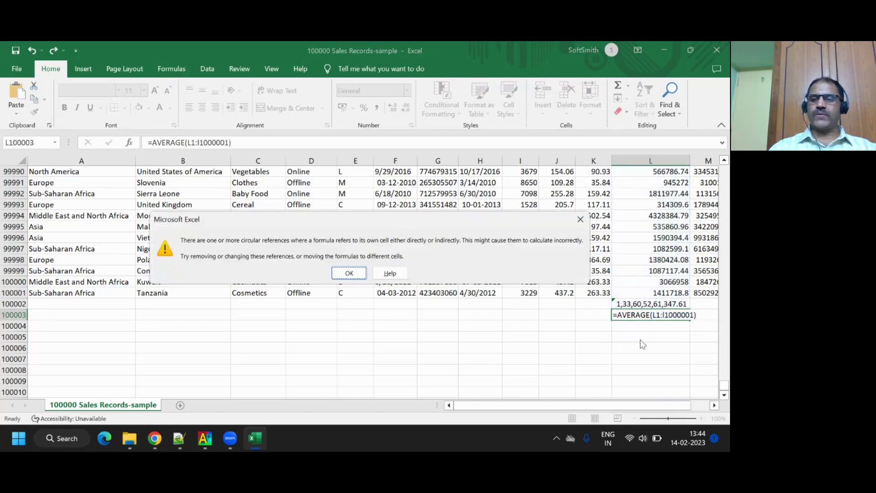
left_click(349, 273)
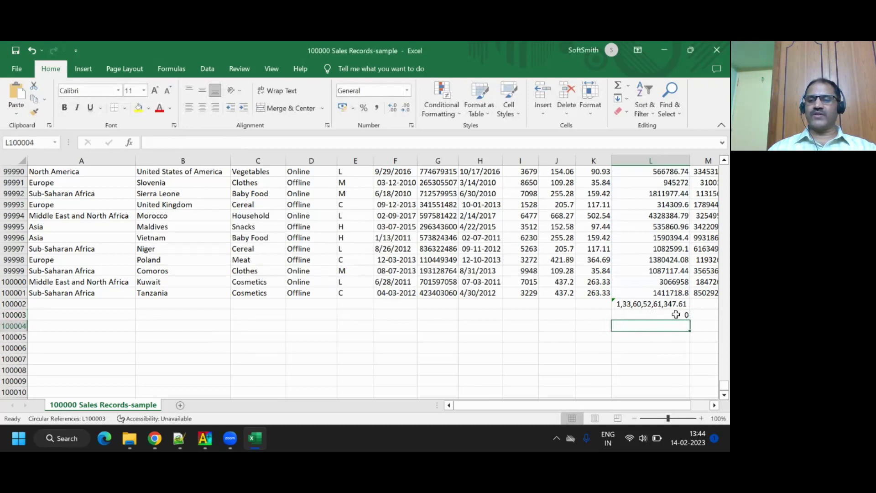
left_click(658, 315)
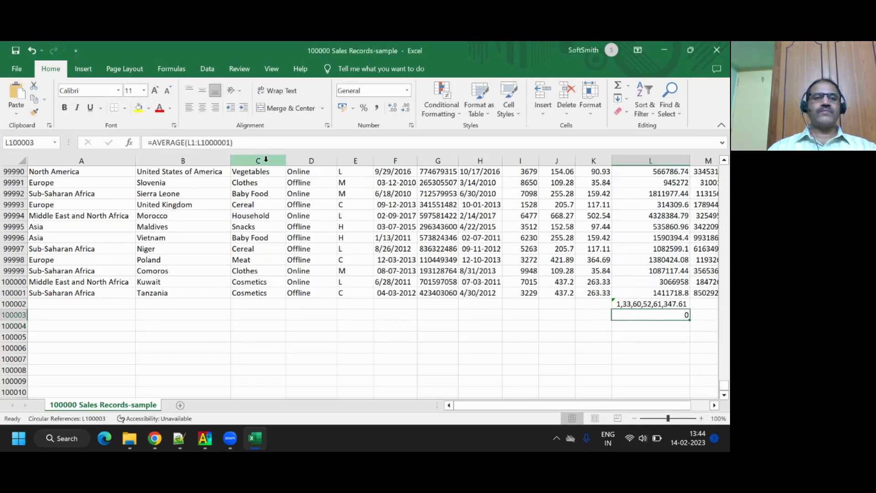
left_click(230, 144)
key("BackSpace")
type("0")
key("Return")
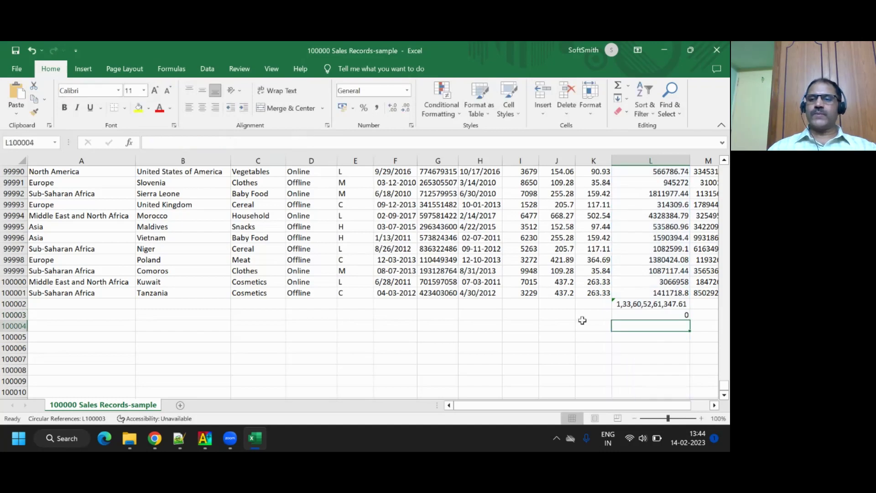
left_click(658, 315)
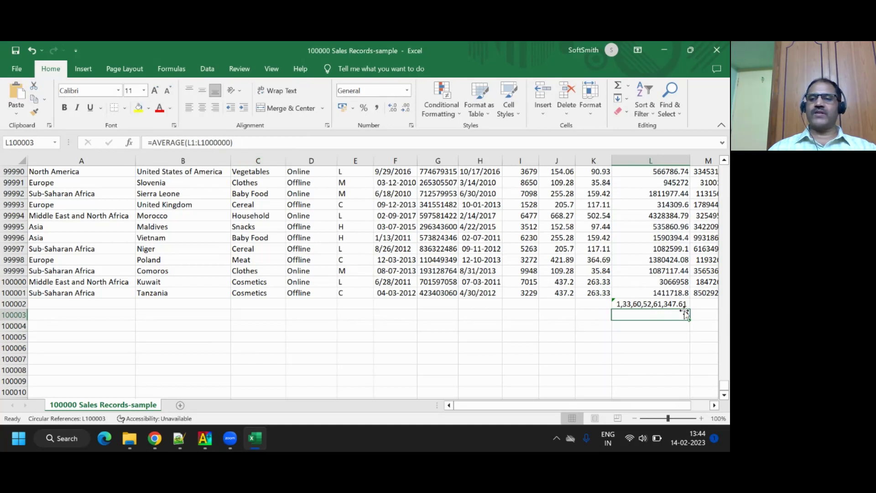
left_click(264, 142)
left_click_drag(264, 143, 144, 143)
key("Delete")
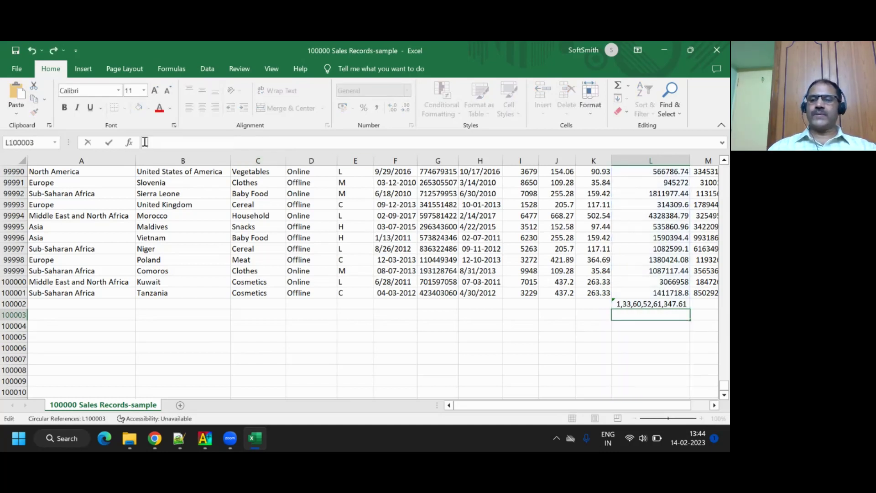
left_click(426, 347)
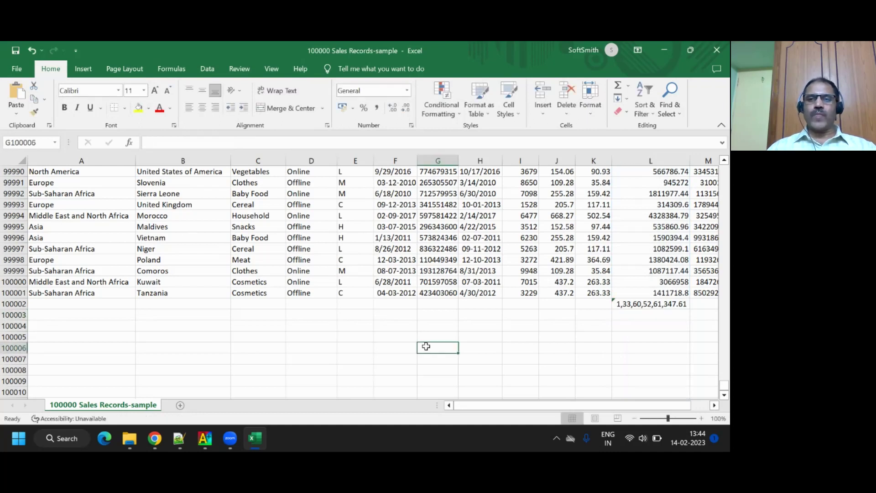
Scroll back to column A and row 1, then select the Region header cell A1
left_click(699, 405)
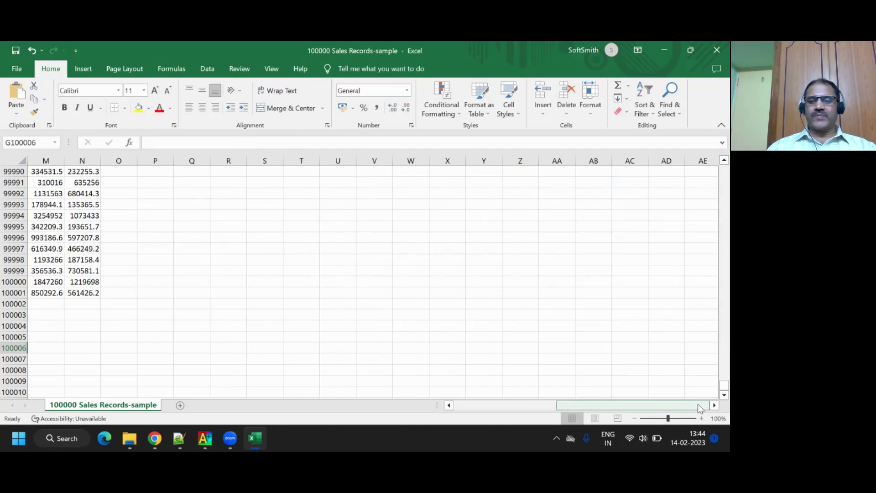
left_click_drag(657, 406, 525, 407)
left_click_drag(724, 386, 725, 169)
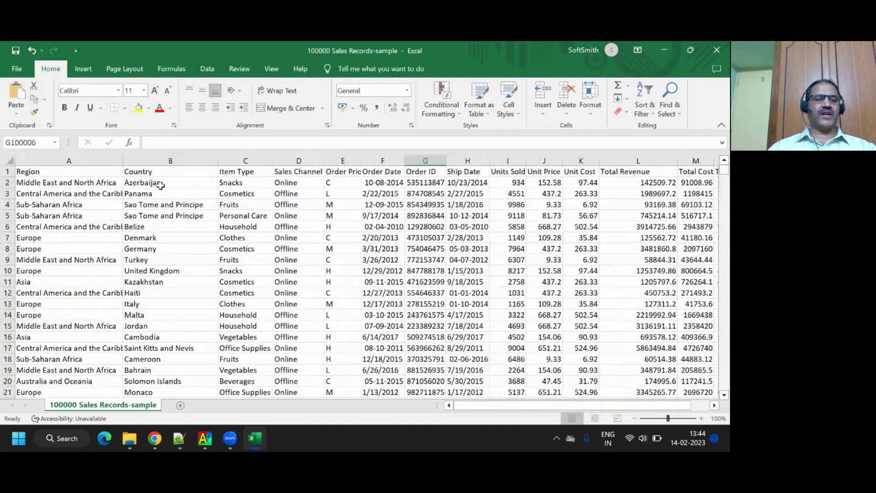
left_click(156, 241)
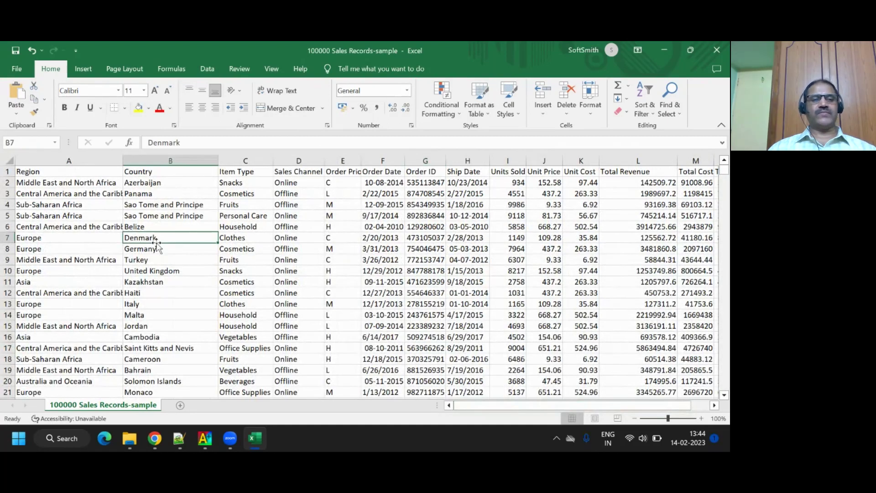
left_click(70, 173)
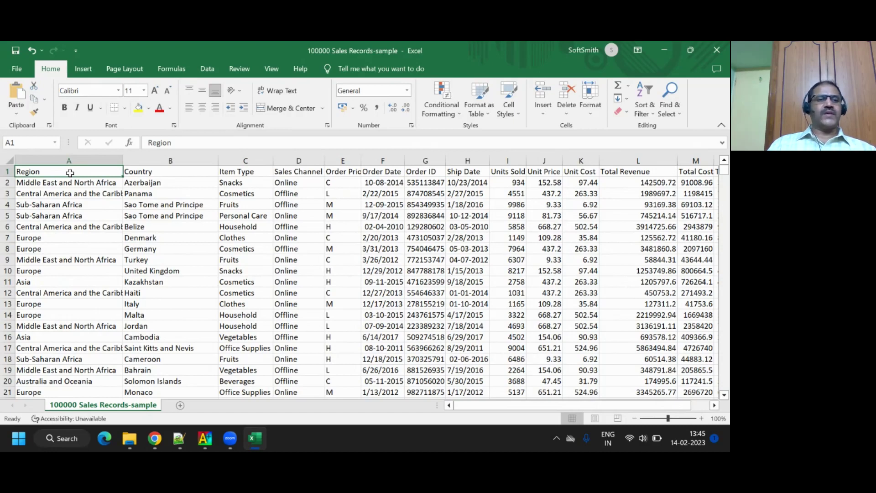
Turn on column filters and filter Country to Denmark only, leaving 529 of 100001 records
left_click(641, 110)
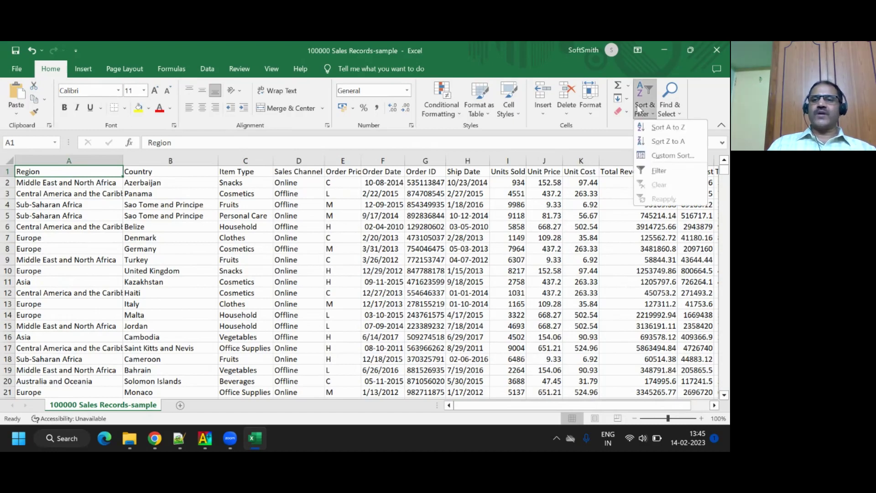
left_click(657, 170)
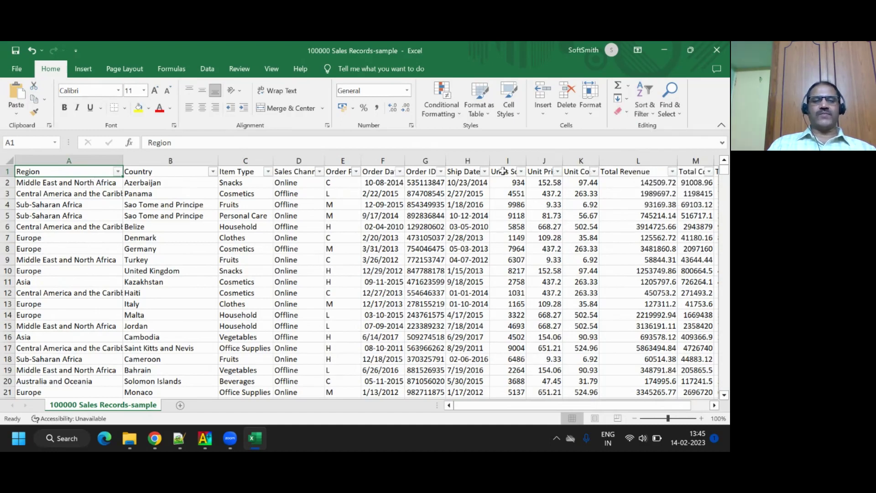
left_click(213, 172)
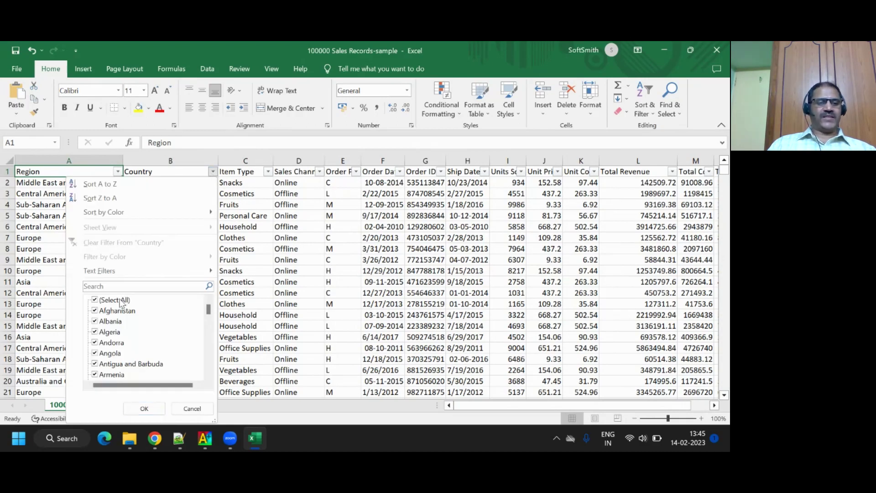
left_click(121, 301)
scroll(131, 347, "down", 2)
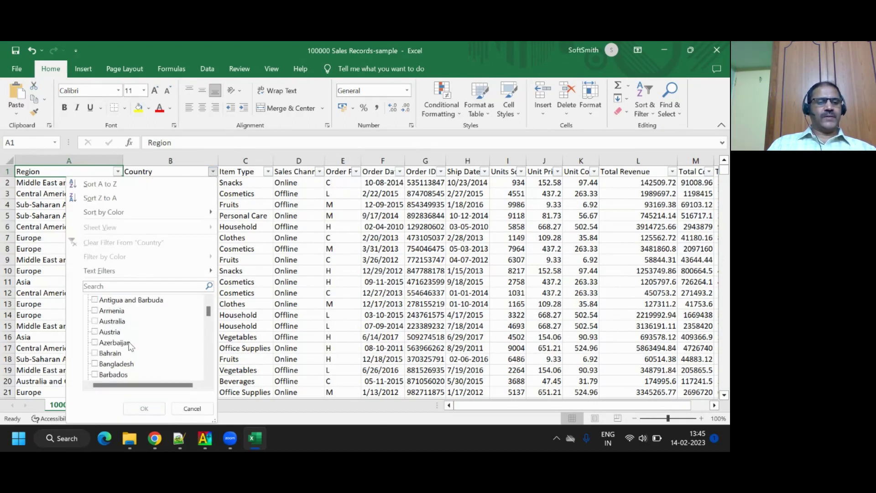
scroll(131, 346, "down", 6)
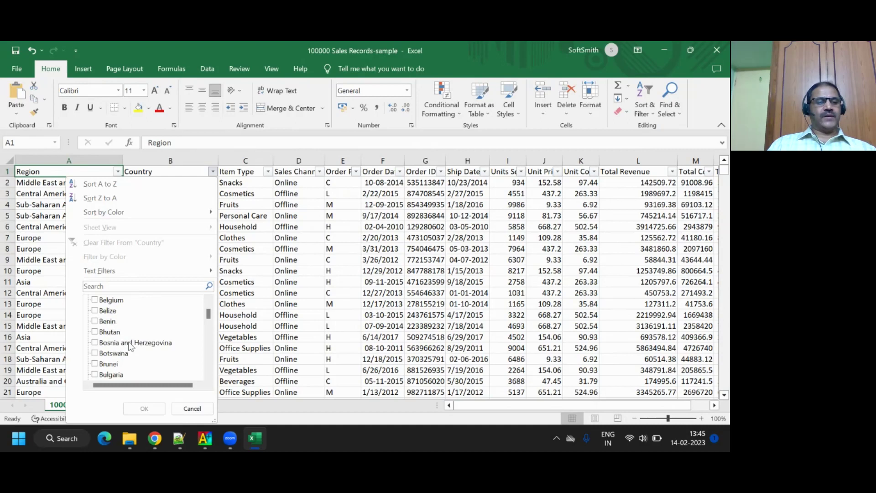
scroll(131, 347, "down", 1)
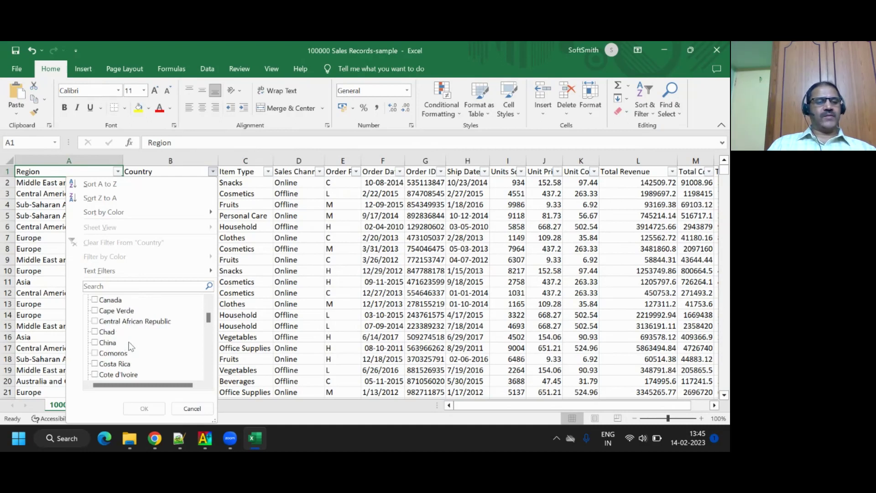
scroll(131, 347, "down", 2)
scroll(131, 347, "down", 2)
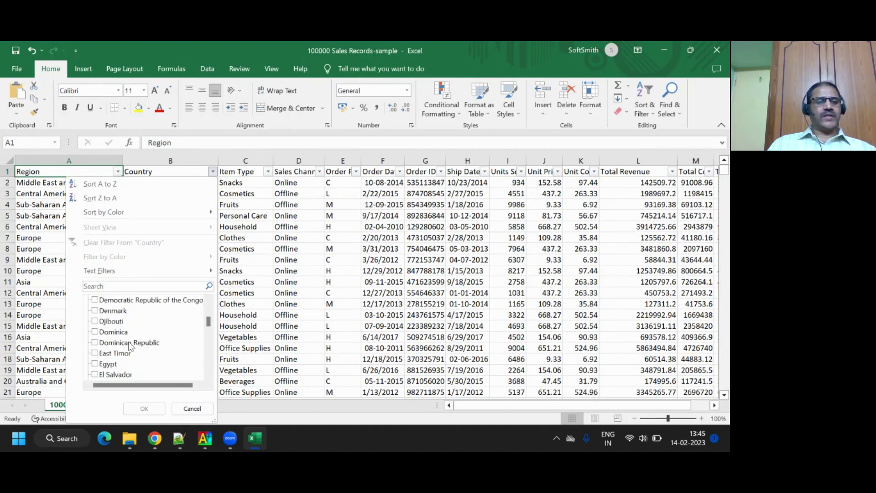
left_click(113, 310)
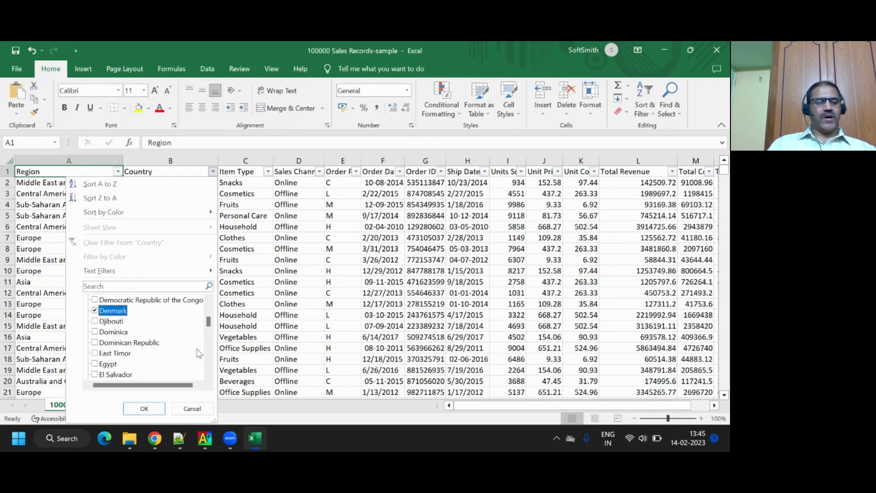
left_click(144, 409)
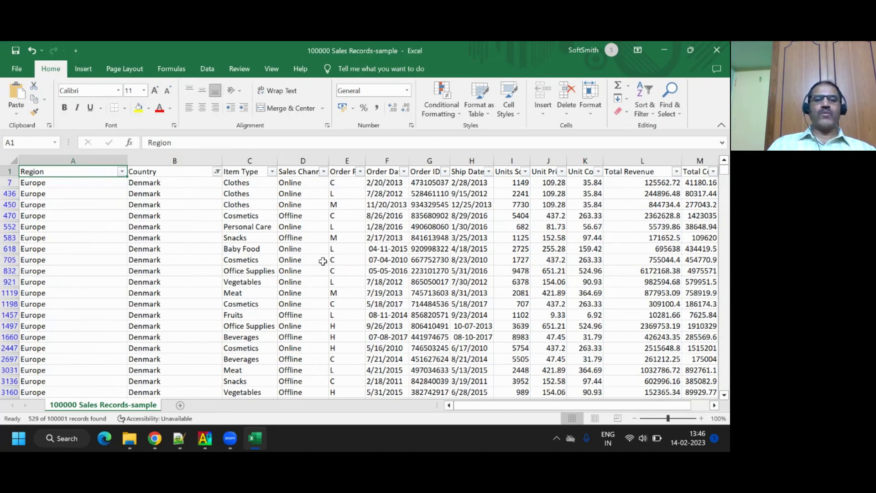
Untick Offline in the Sales Channel filter so only Denmark's 258 online orders remain
left_click(324, 172)
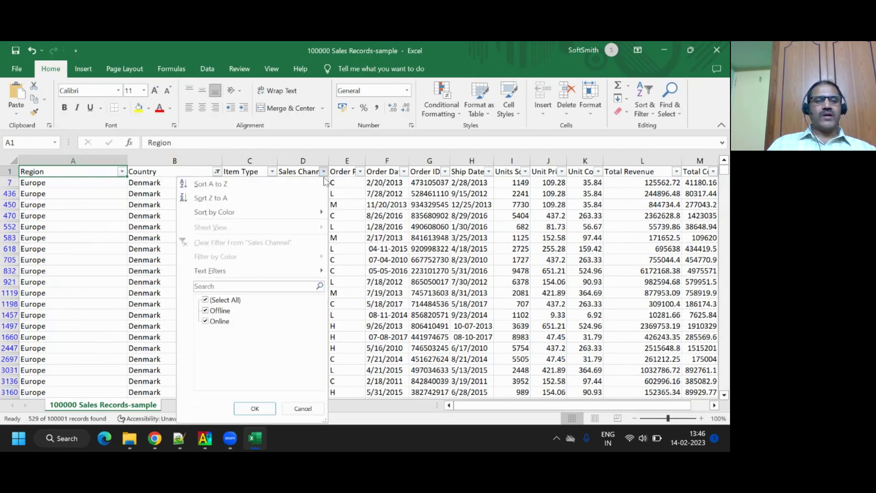
left_click(206, 311)
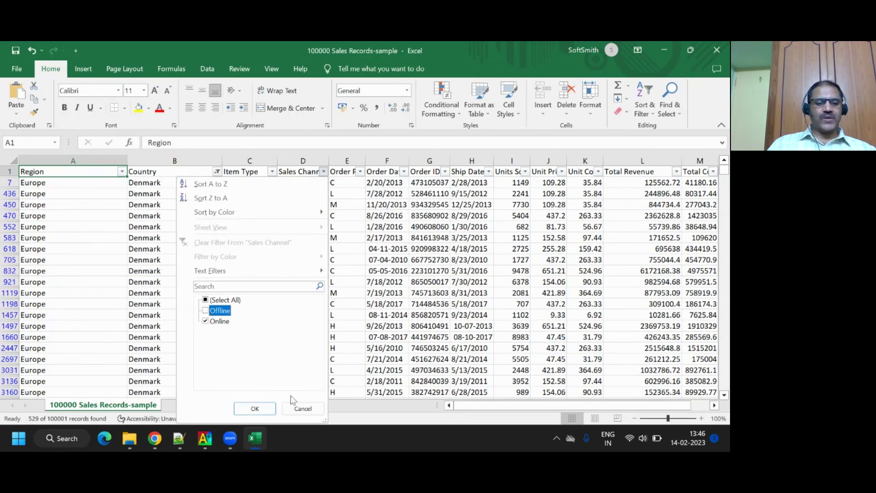
left_click(255, 409)
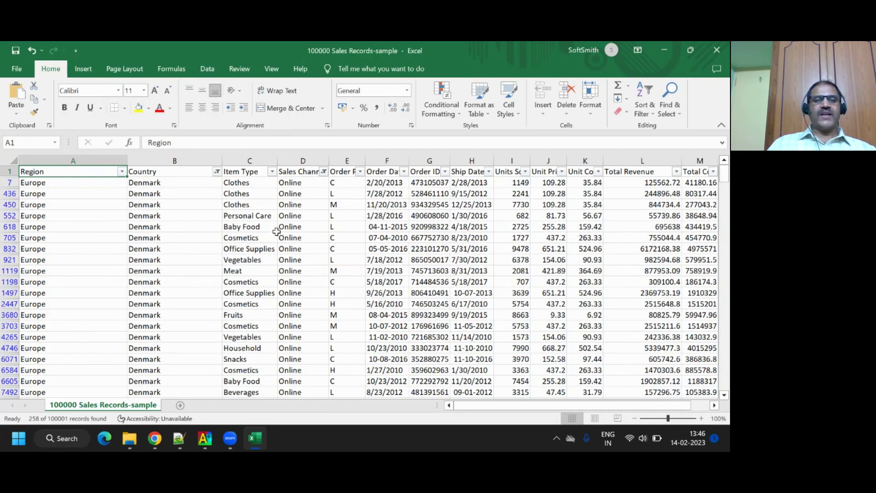
Filter Item Type to Fruits only
left_click(272, 171)
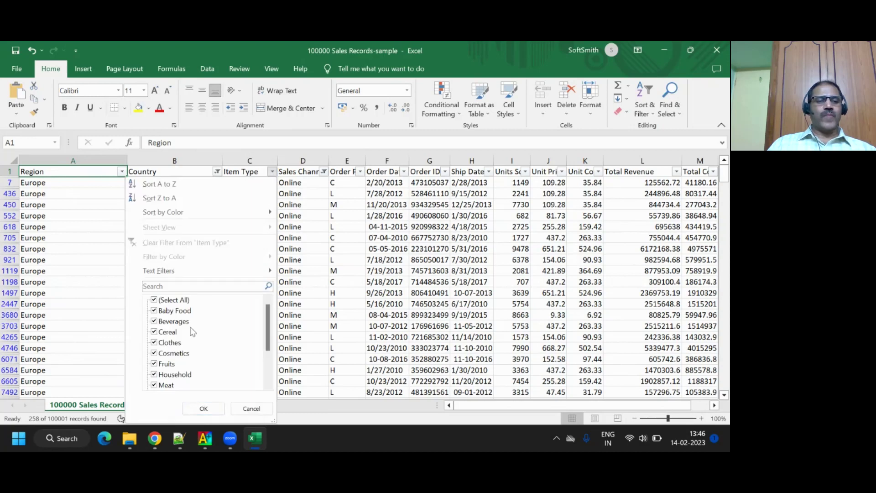
left_click(187, 301)
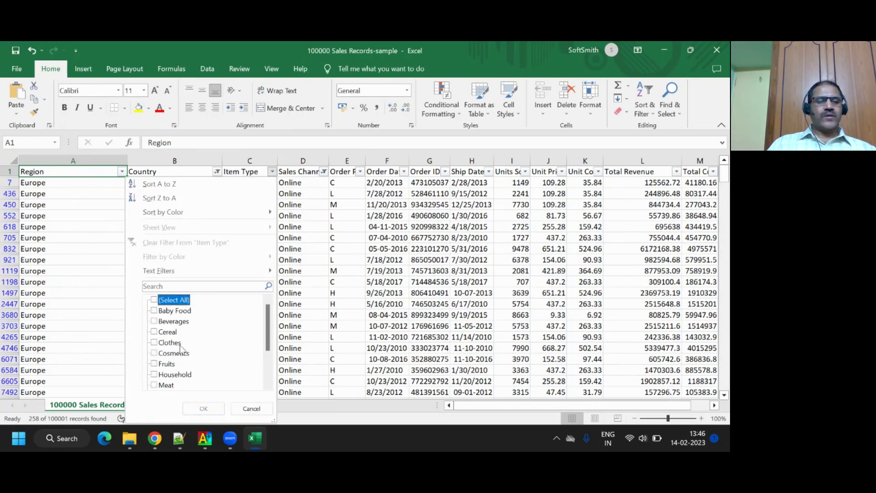
left_click(167, 365)
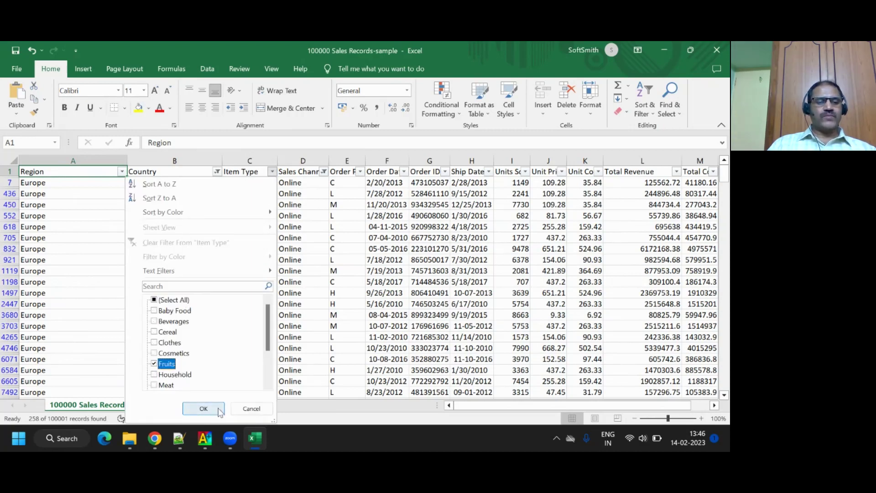
left_click(204, 408)
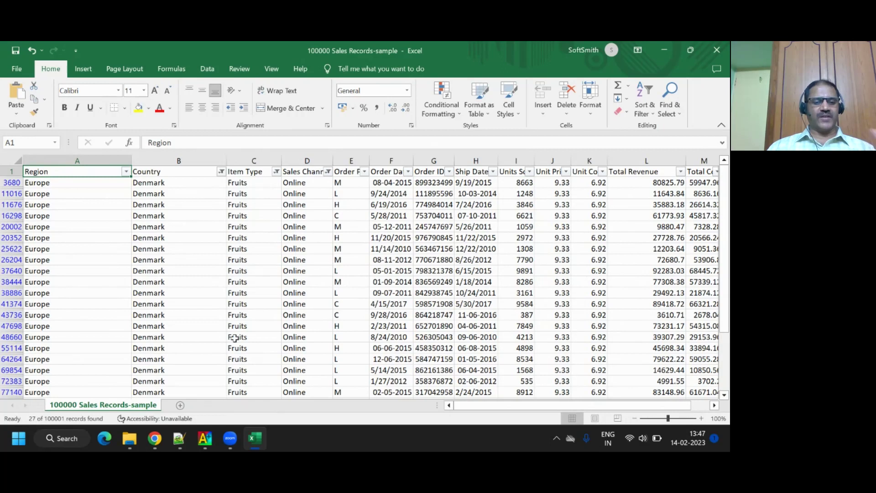
Clear all filters from Sort & Filter so every sales record shows again
left_click(348, 171)
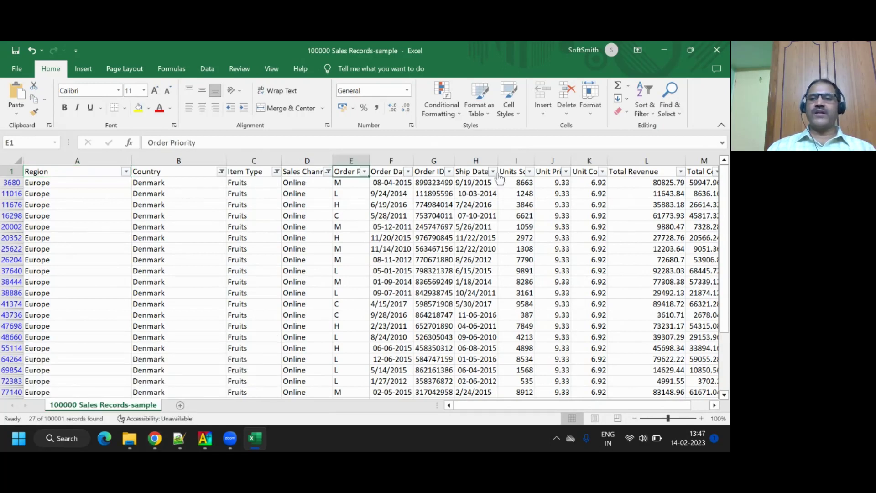
left_click(647, 115)
left_click(652, 186)
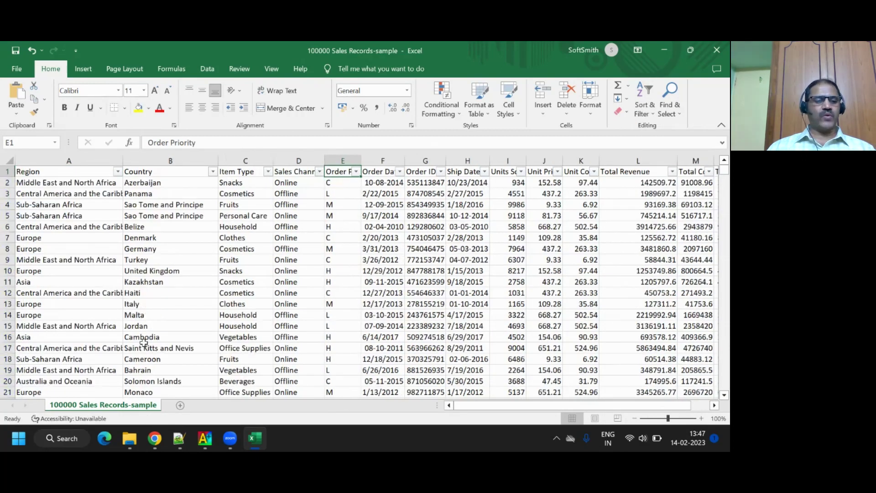
mouse_move(156, 442)
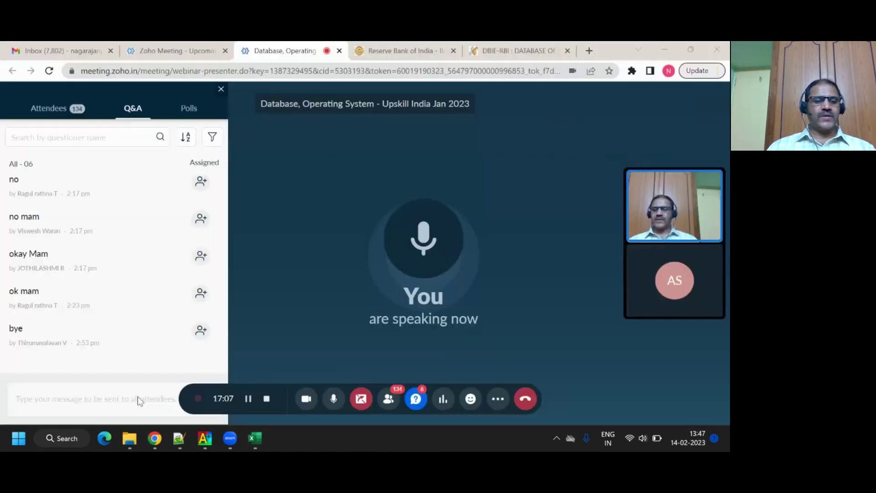
left_click(132, 388)
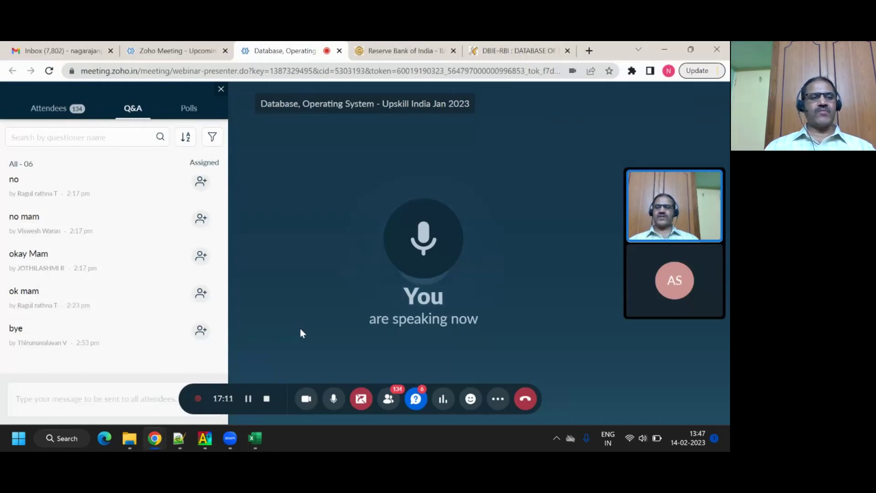
left_click(54, 111)
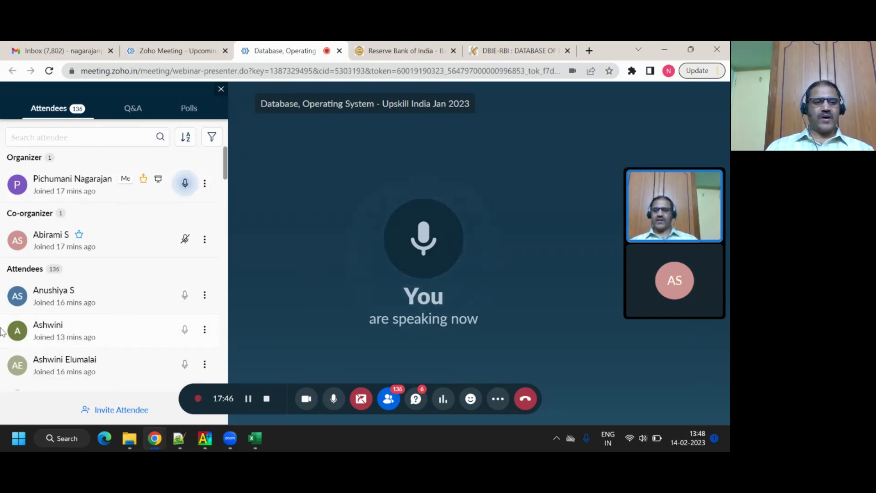
left_click(257, 439)
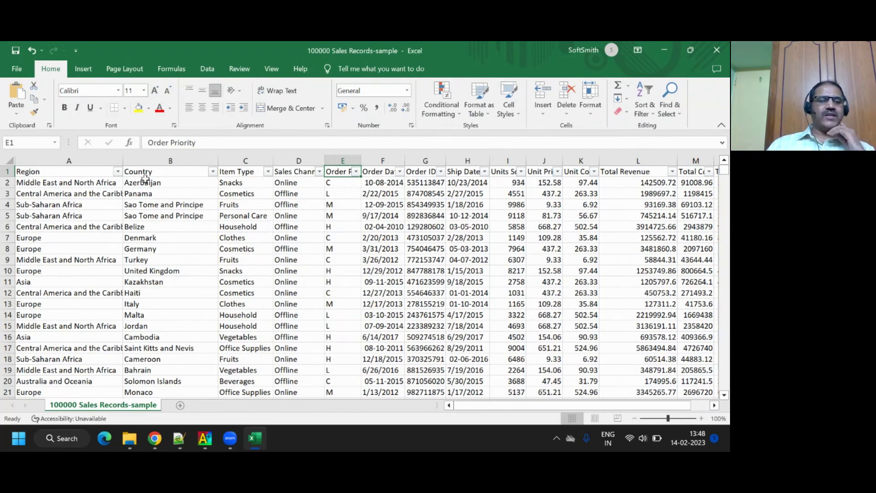
Filter Country to Italy only, leaving 517 of 100001 records
left_click(212, 172)
left_click(122, 303)
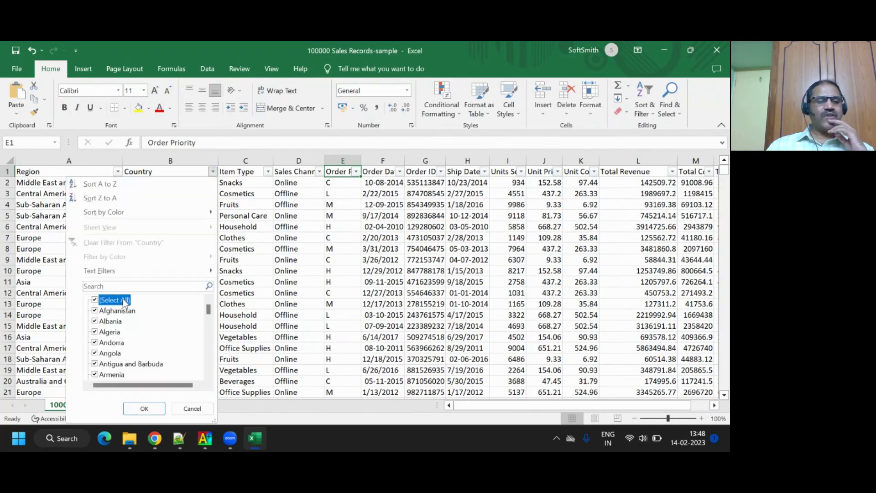
scroll(124, 310, "down", 15)
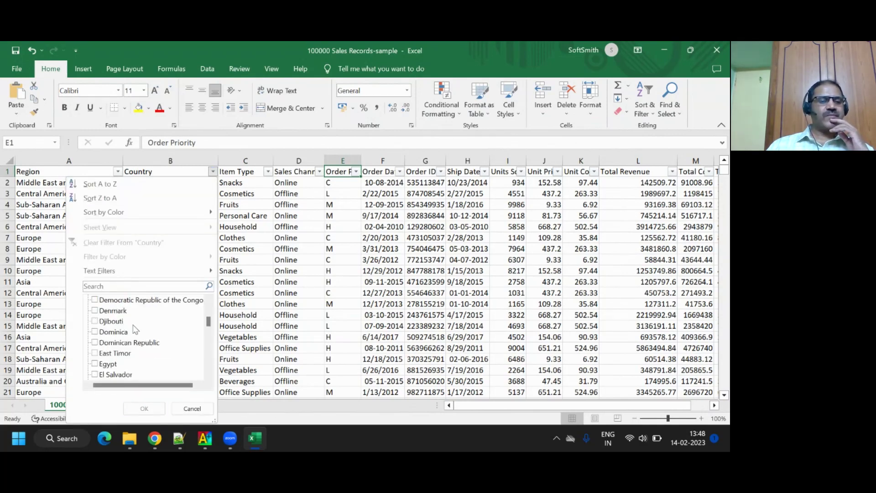
scroll(134, 329, "down", 6)
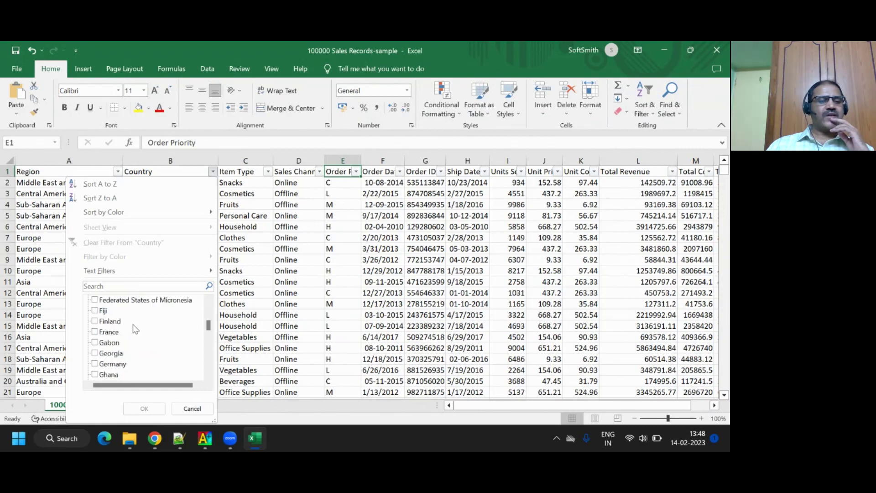
scroll(134, 330, "down", 4)
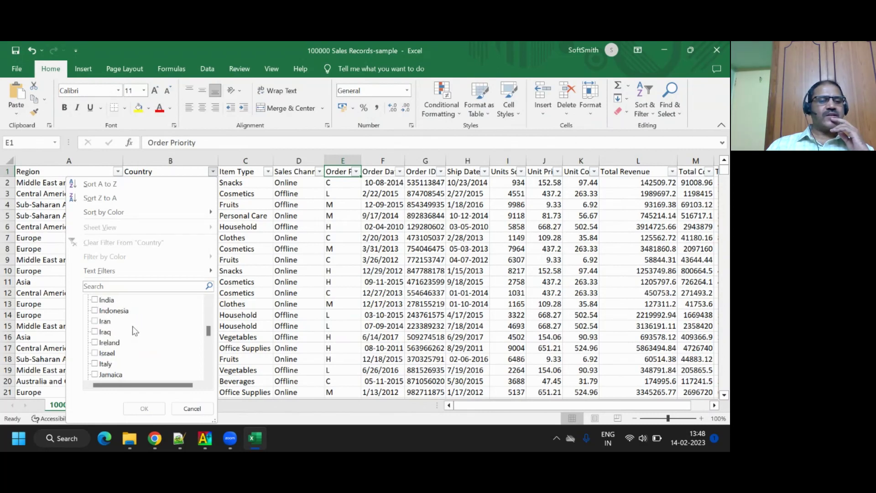
left_click(106, 364)
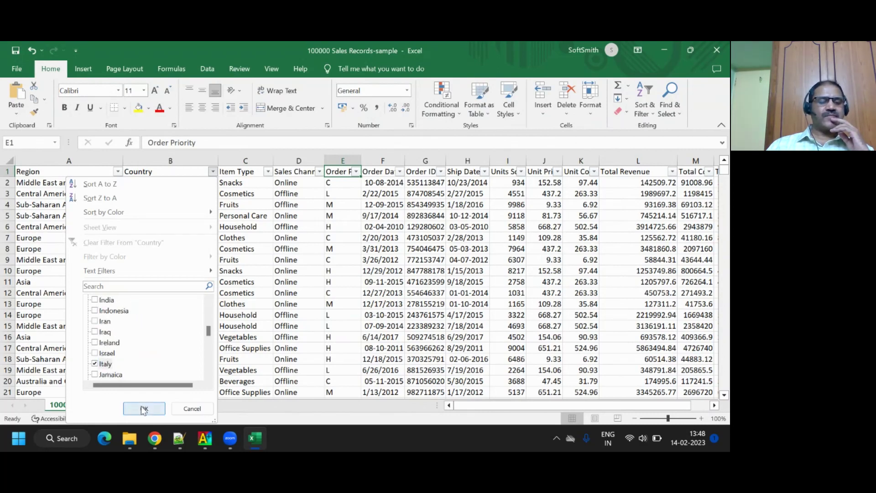
left_click(143, 408)
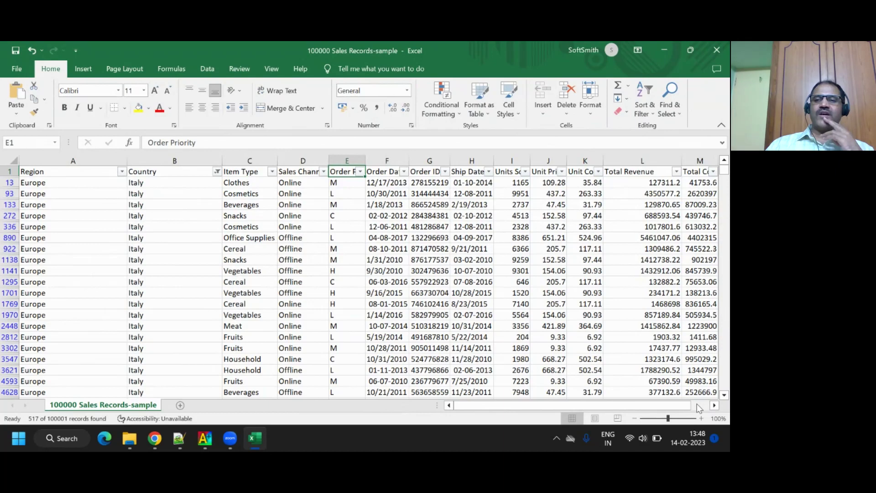
Select the first Italy Total Revenue value in L13, then scroll to the data's end
left_click(697, 404)
left_click_drag(657, 409, 502, 407)
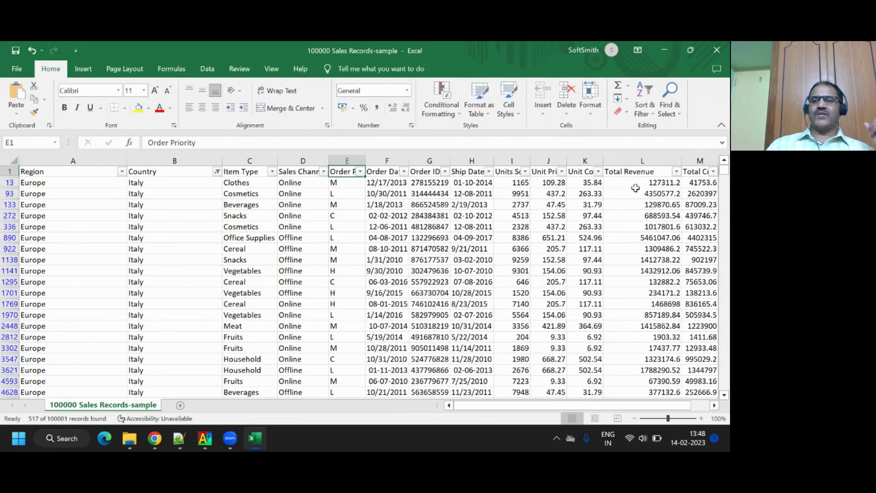
left_click(651, 183)
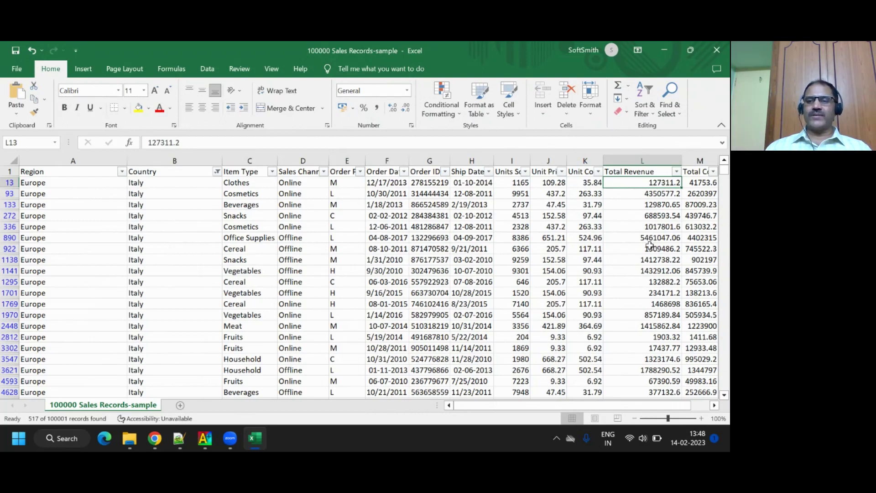
scroll(649, 246, "down", 10)
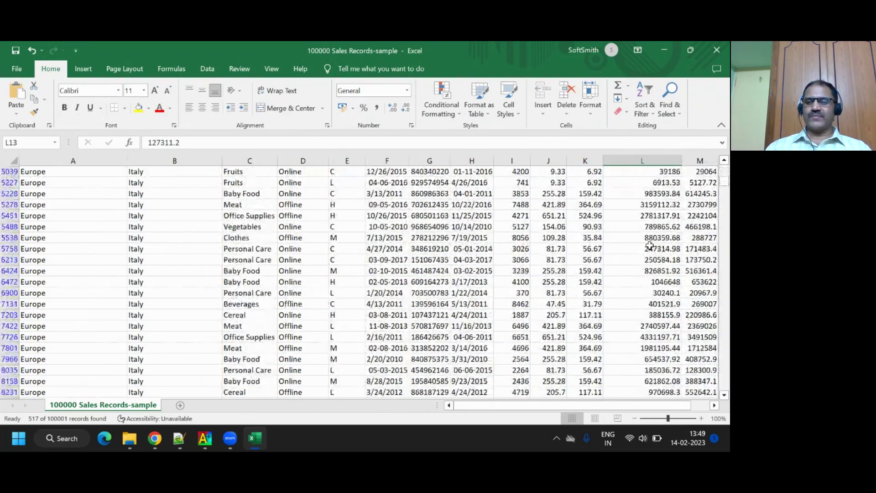
scroll(649, 246, "down", 4)
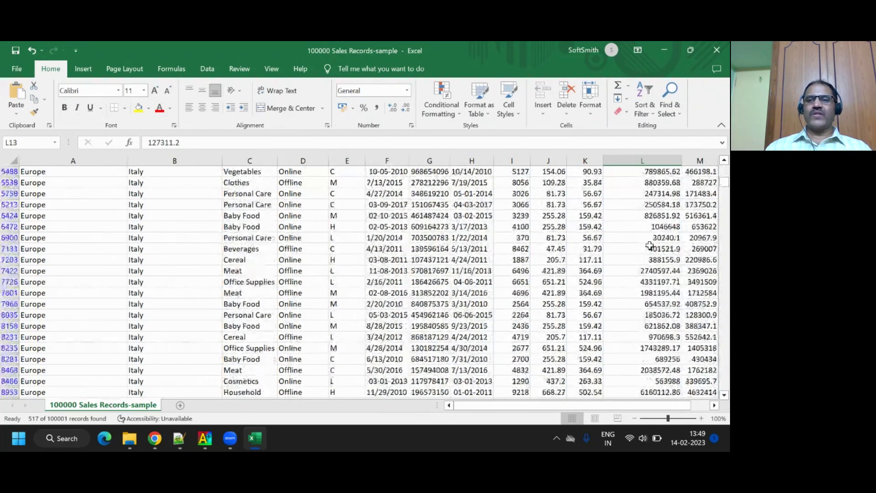
left_click_drag(725, 187, 726, 384)
scroll(676, 331, "down", 7)
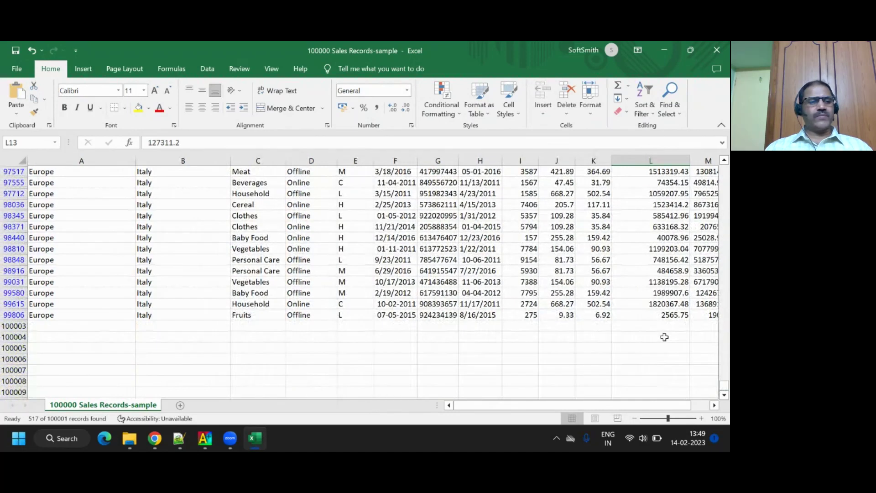
Enter =MAX(L1:L100000) in L100004 to find the largest Total Revenue, then recheck the formula
left_click(664, 337)
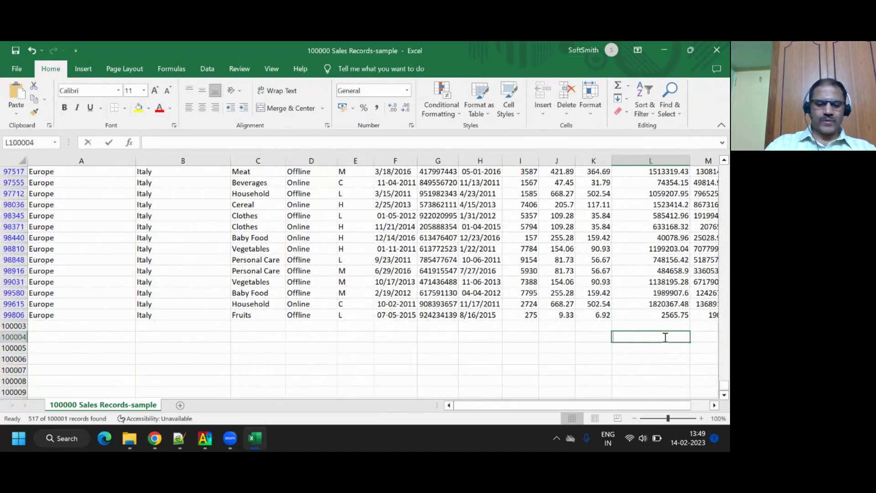
type("=mac")
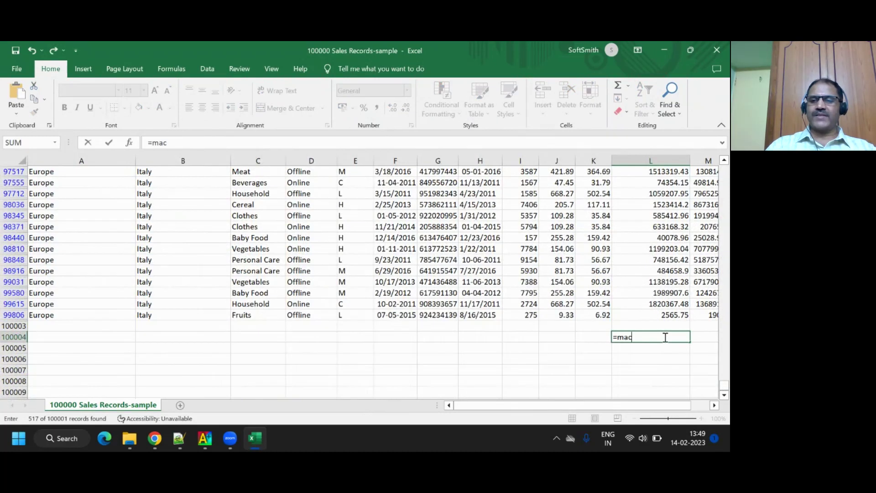
key("BackSpace")
type("x(")
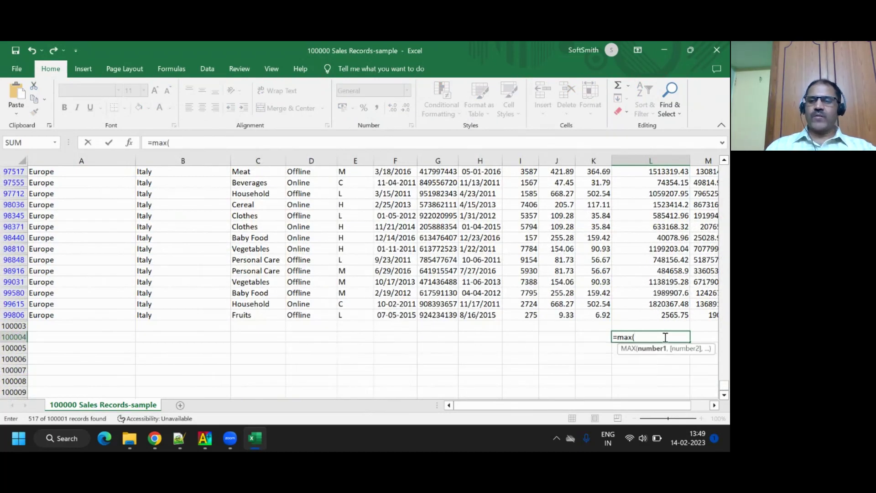
type("l1:")
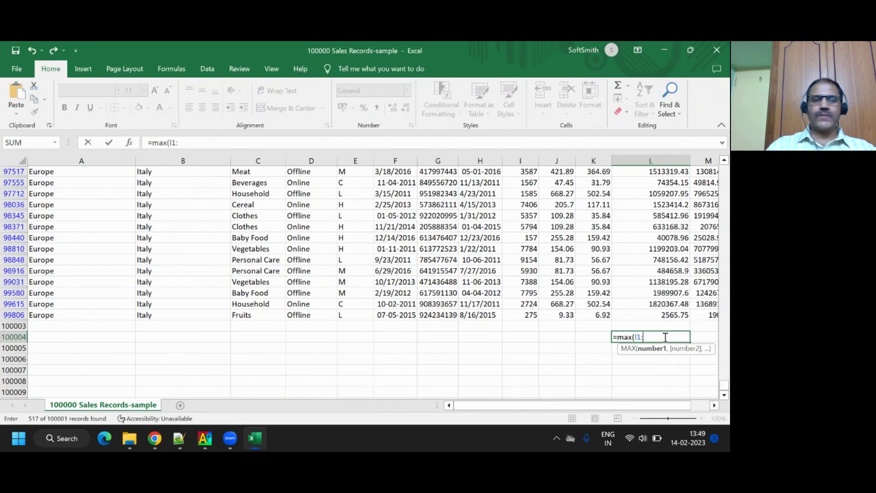
type("l")
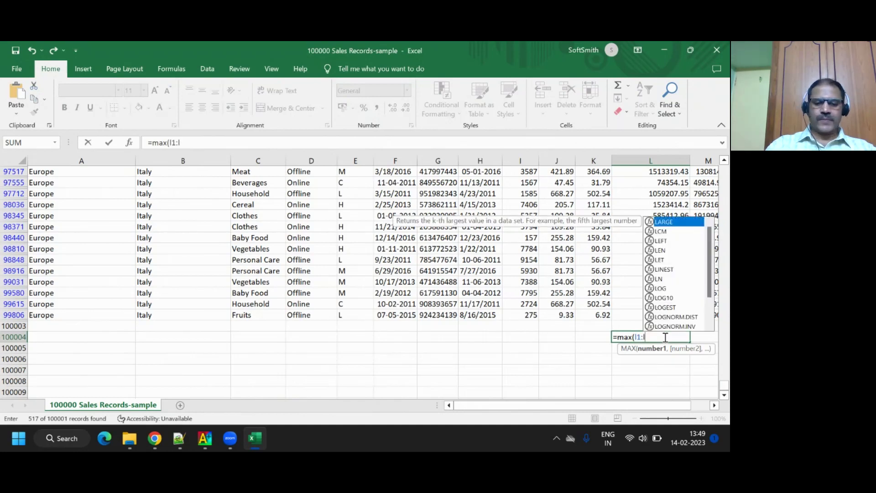
type("1")
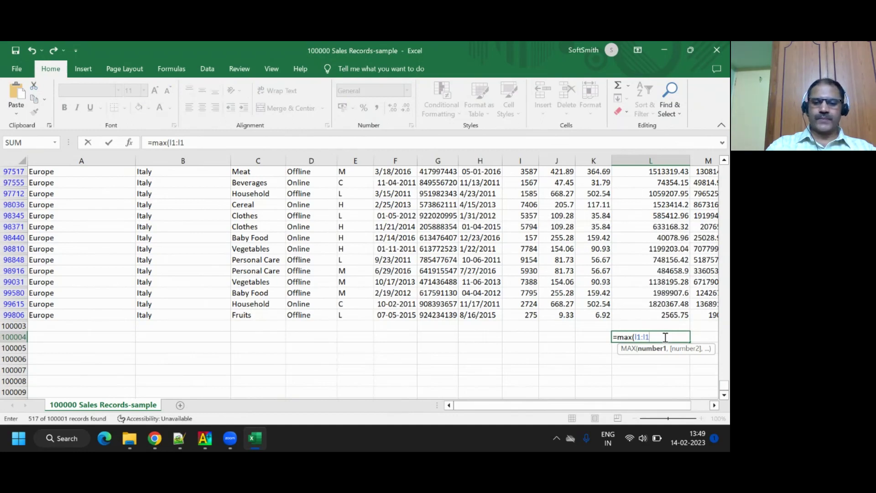
type("0000)")
key("Return")
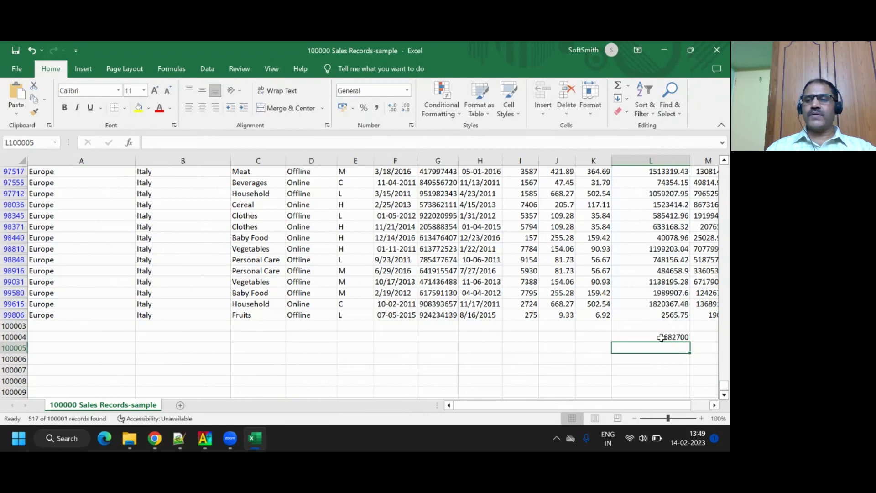
left_click(661, 338)
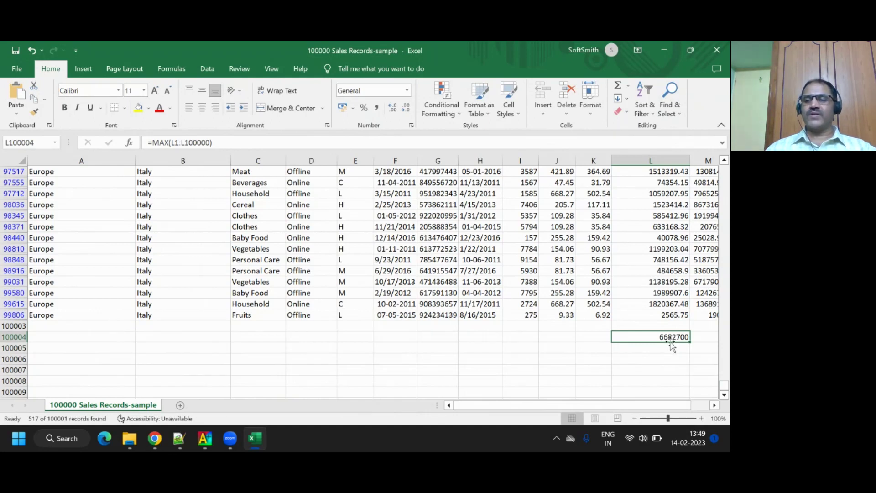
Scroll back to the top of the Italy-filtered table, starting at row 13
scroll(686, 247, "up", 1)
scroll(688, 237, "up", 5)
scroll(693, 238, "up", 4)
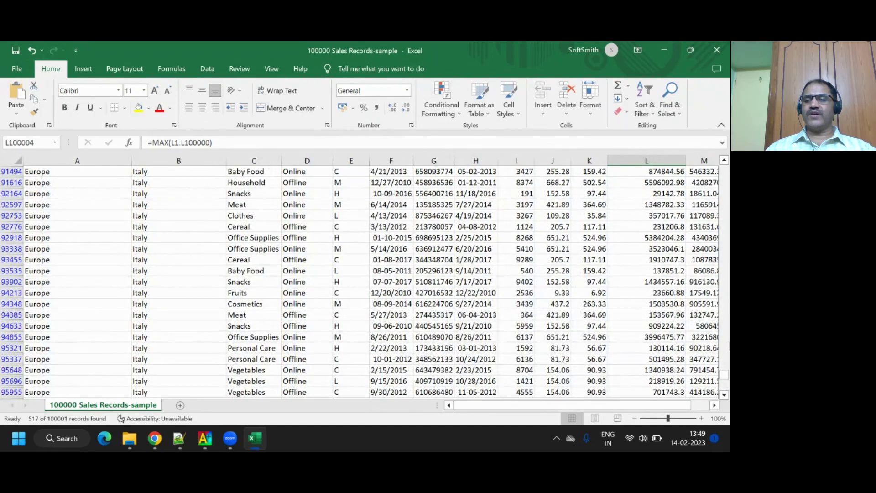
left_click_drag(725, 375, 727, 174)
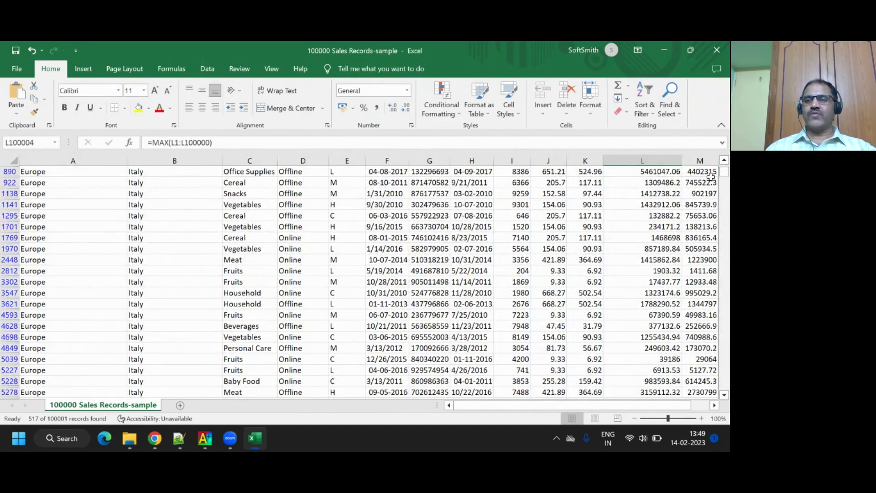
left_click_drag(725, 175, 712, 121)
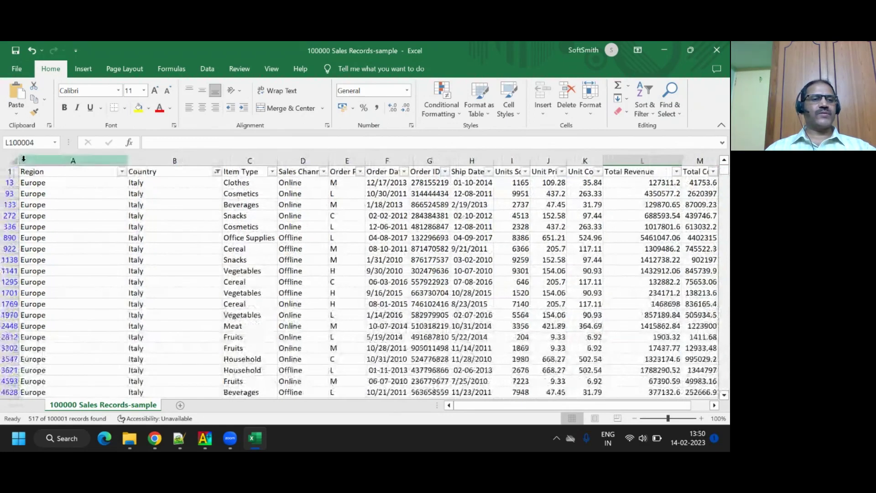
Custom-sort the whole Italy sheet by Total Revenue, largest to smallest
left_click(14, 160)
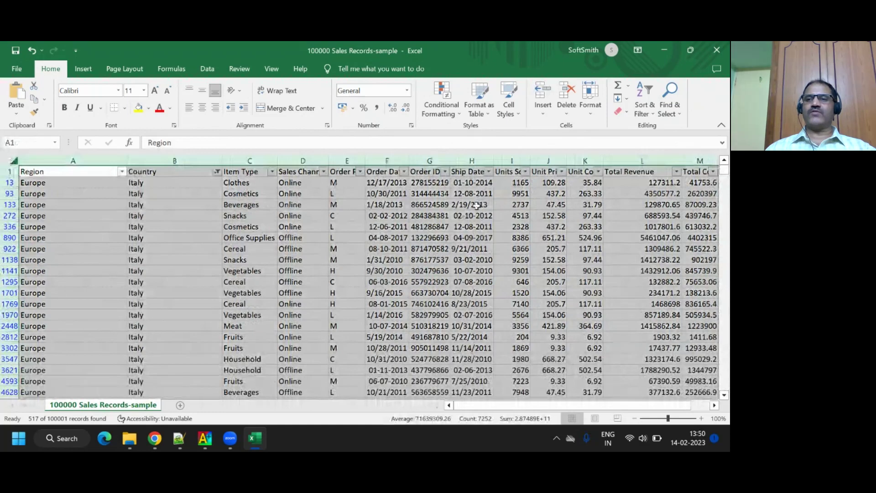
left_click(653, 107)
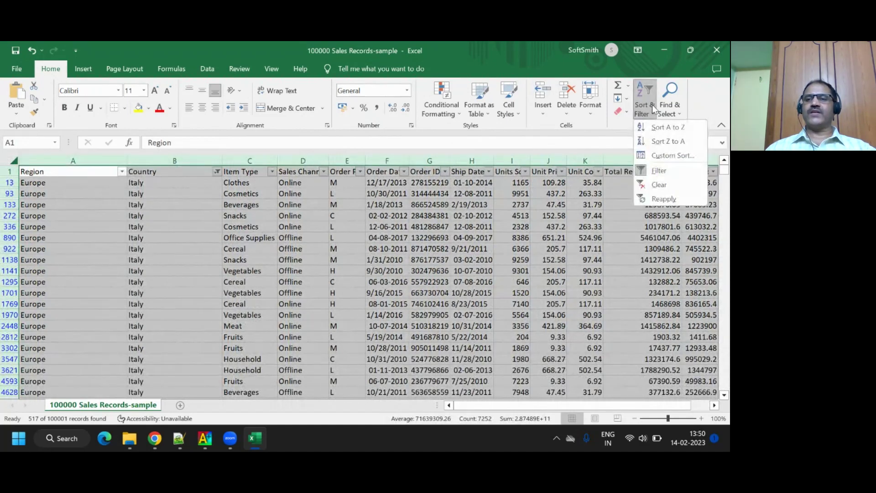
left_click(666, 155)
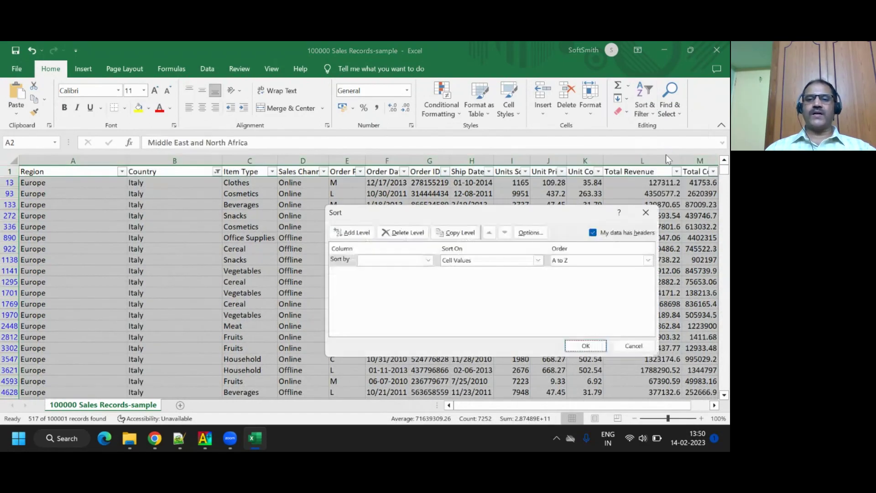
left_click(427, 261)
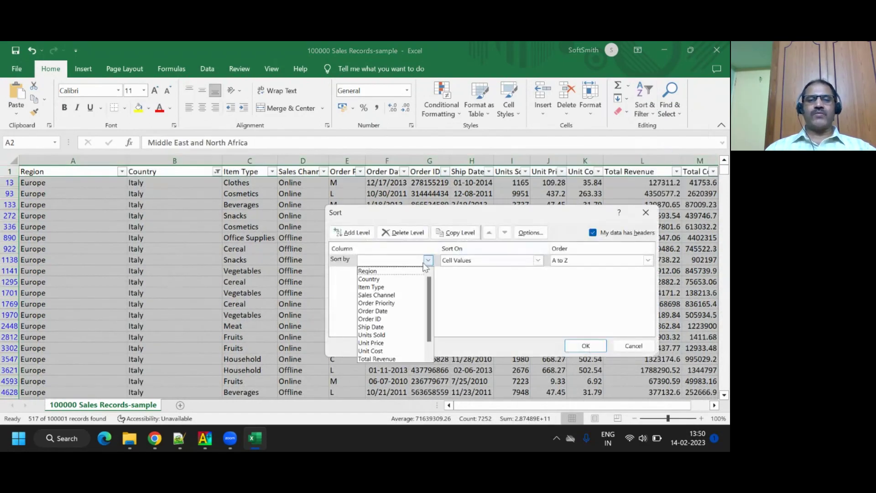
left_click(386, 359)
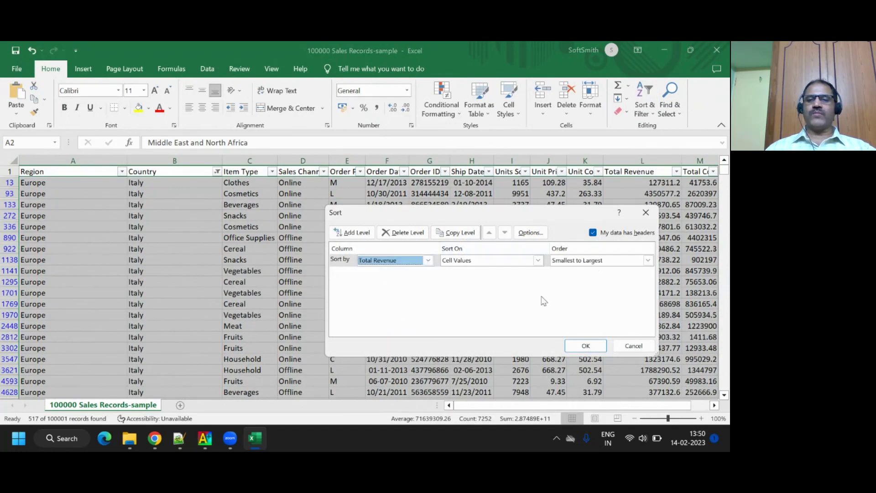
left_click(598, 260)
left_click(583, 279)
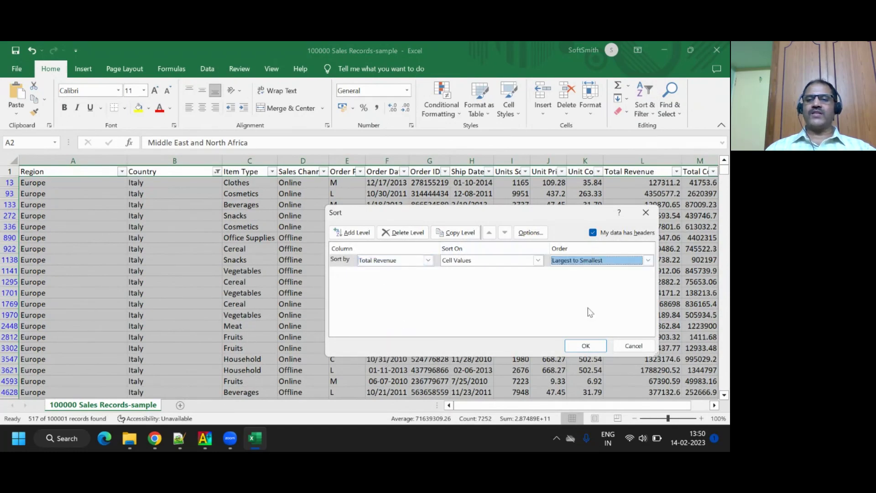
left_click(587, 346)
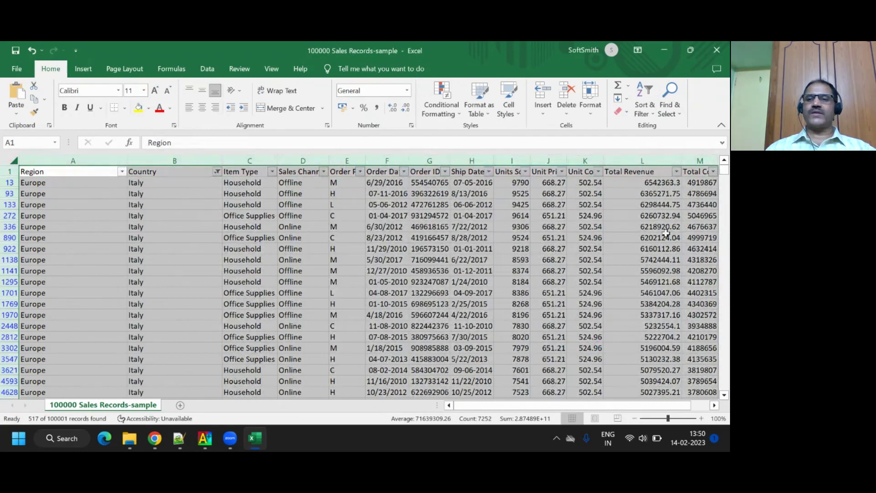
left_click(639, 182)
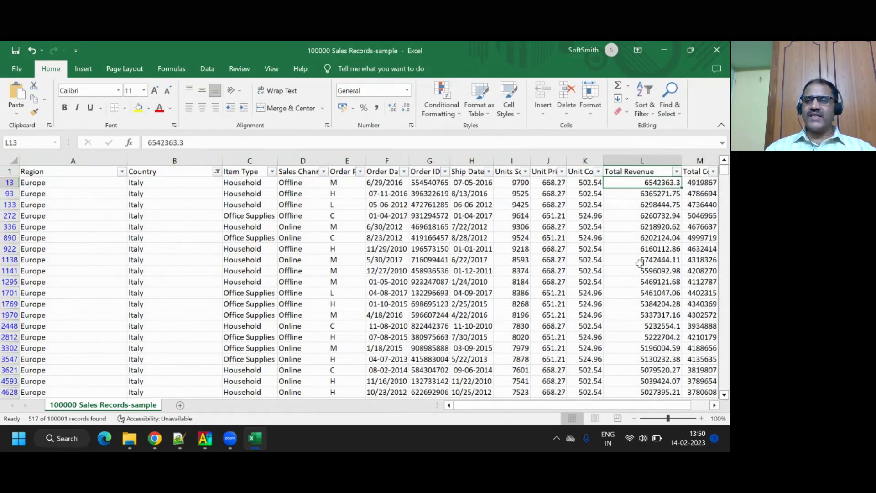
scroll(638, 266, "down", 5)
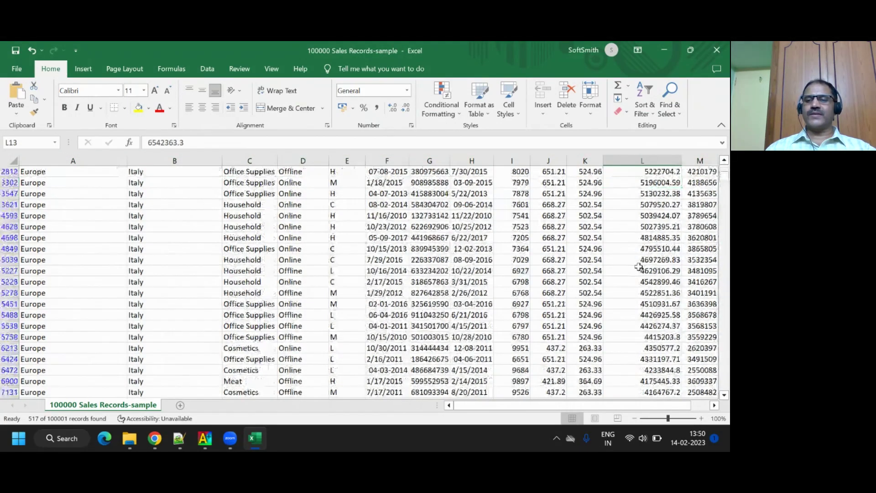
scroll(639, 266, "down", 7)
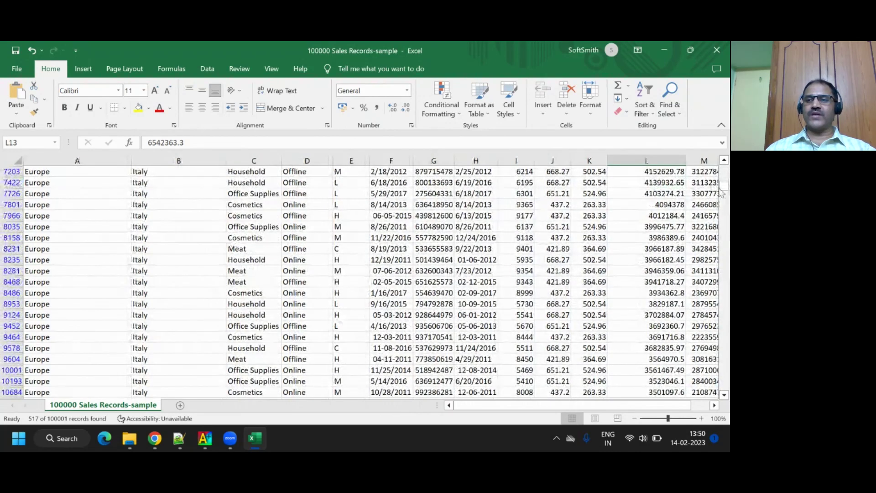
left_click_drag(726, 191, 727, 169)
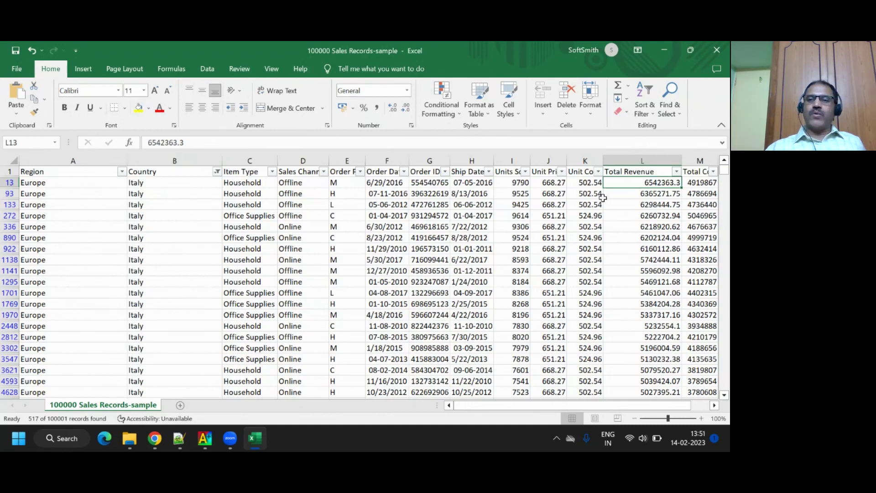
left_click(632, 159)
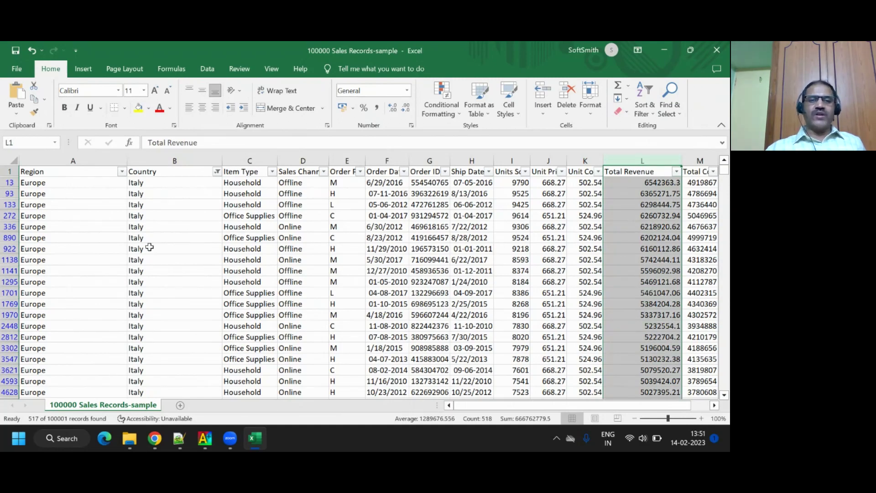
left_click(329, 216)
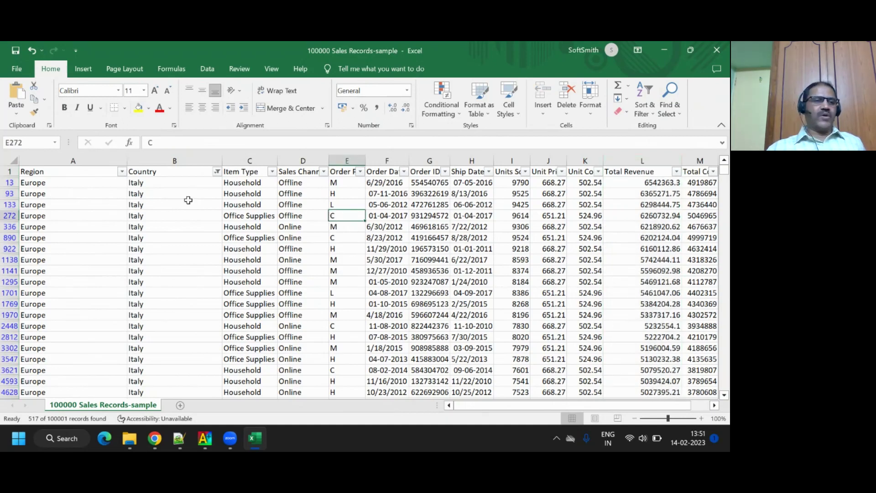
left_click(11, 159)
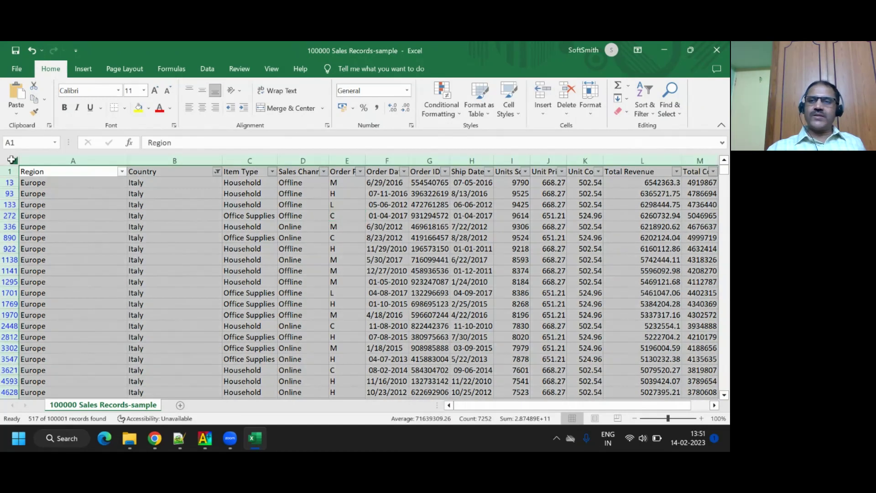
left_click(641, 112)
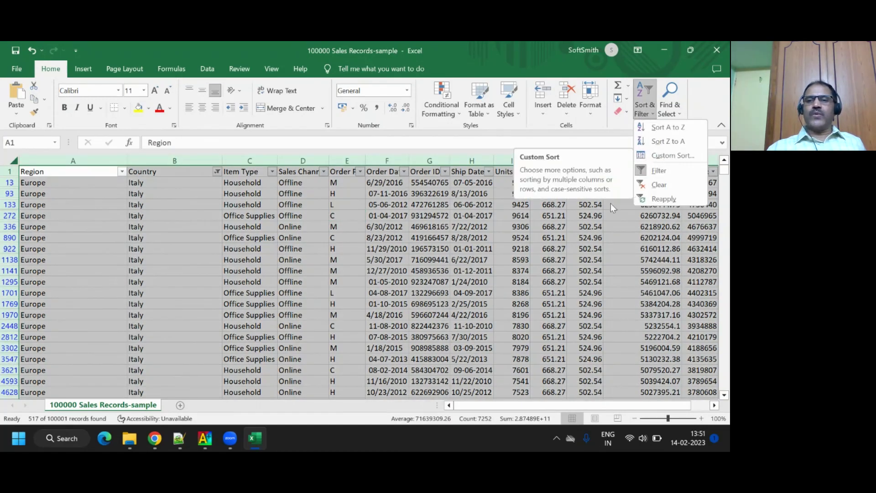
left_click(573, 230)
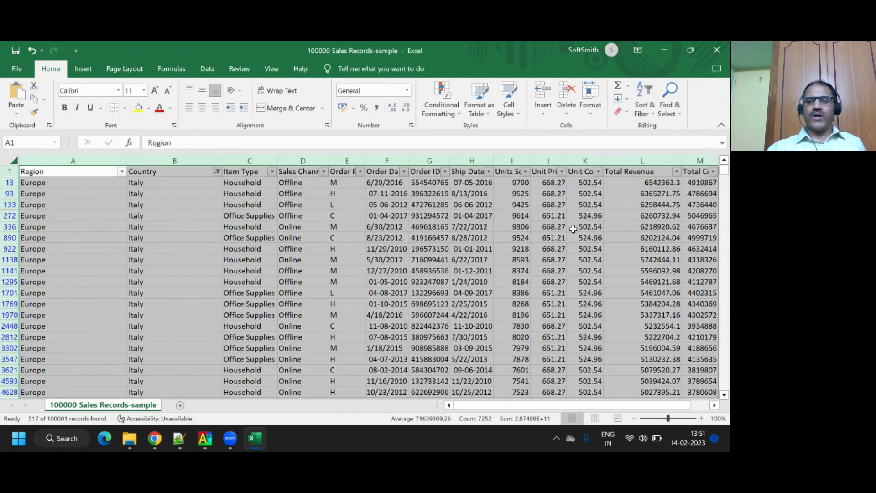
left_click(573, 229)
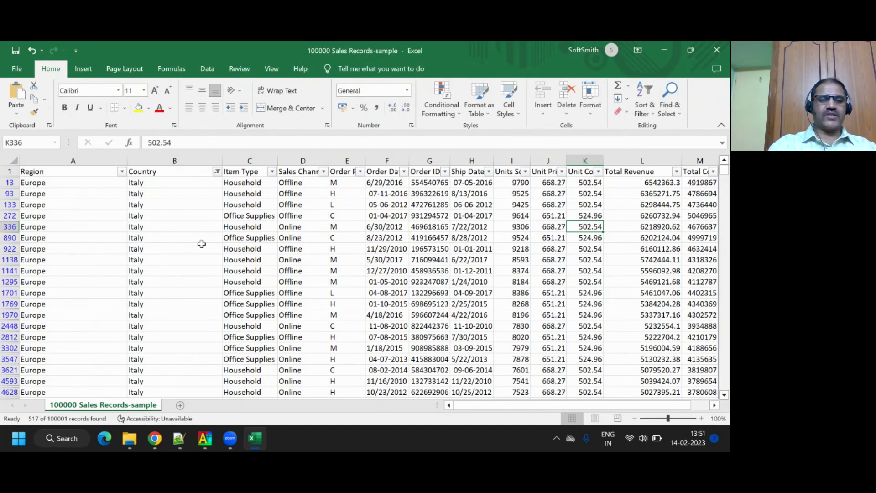
Clear the Italy Country filter so orders from every country show again
key("ctrl+f")
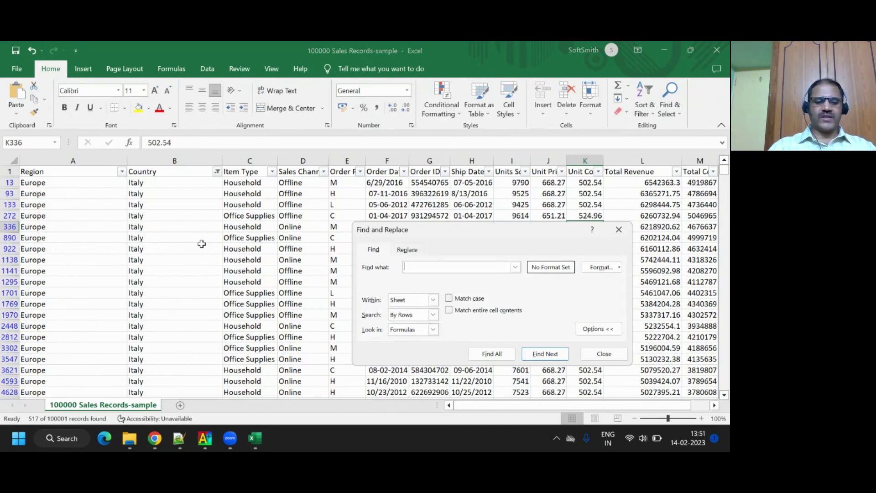
key("Escape")
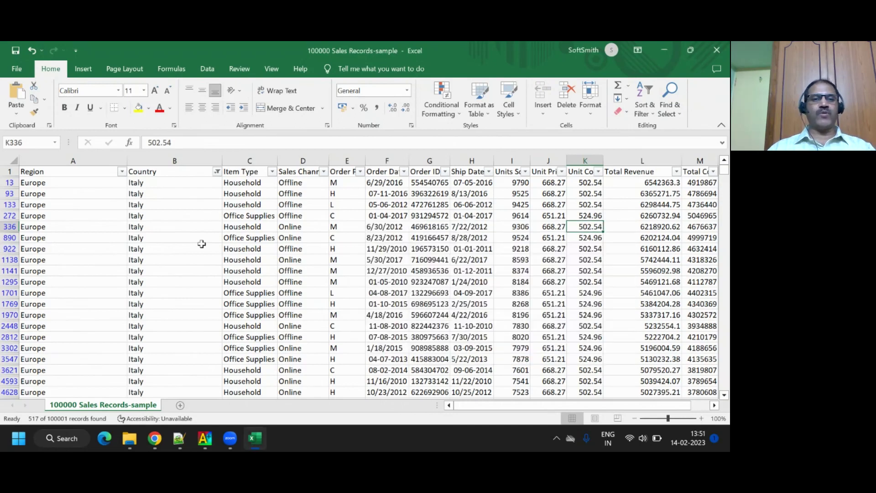
left_click(174, 174)
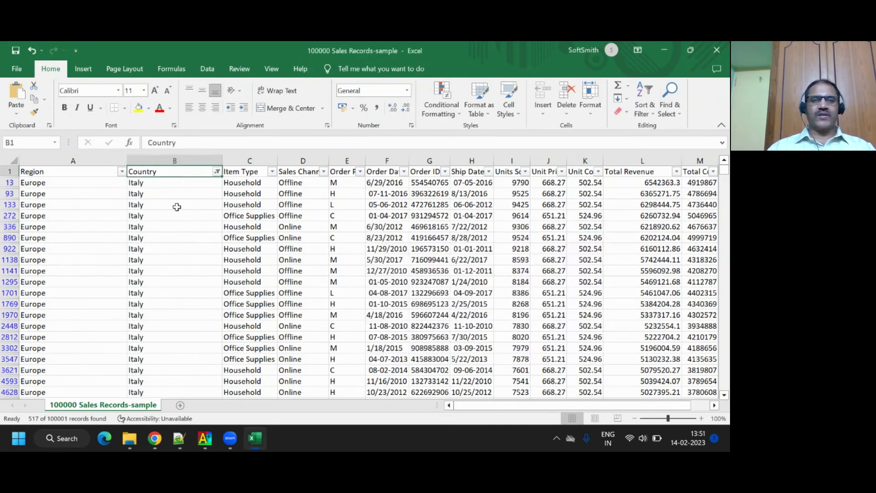
left_click(639, 112)
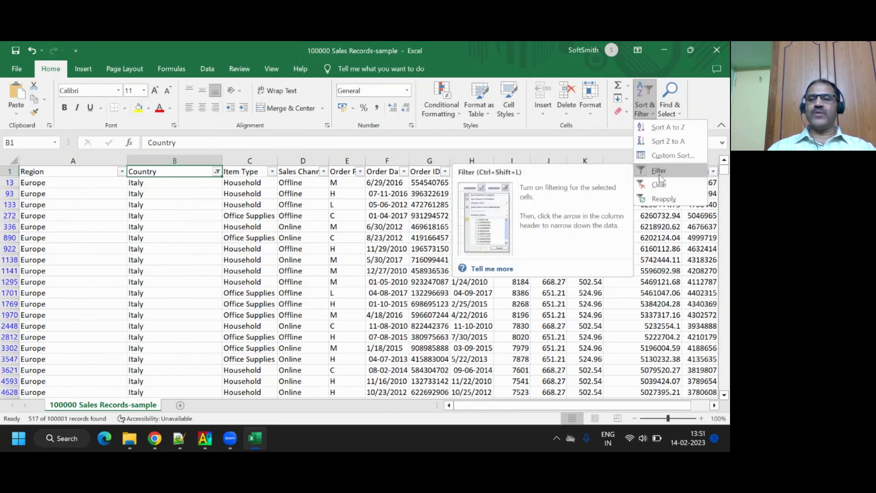
left_click(660, 186)
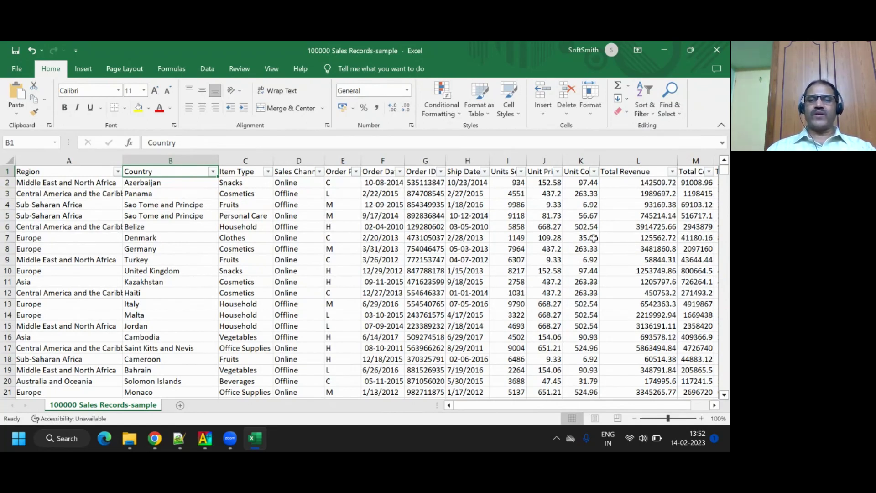
Inspect the Units Sold values in cells I2, I4 and I6
left_click(510, 184)
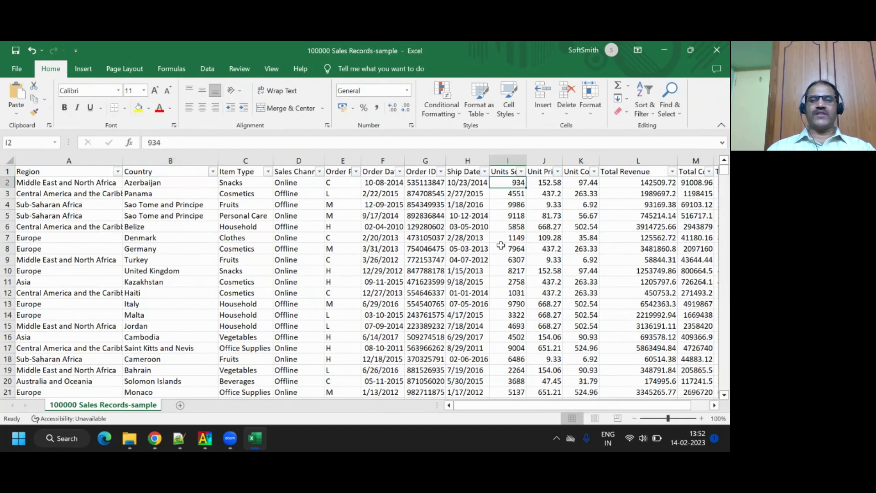
left_click(512, 206)
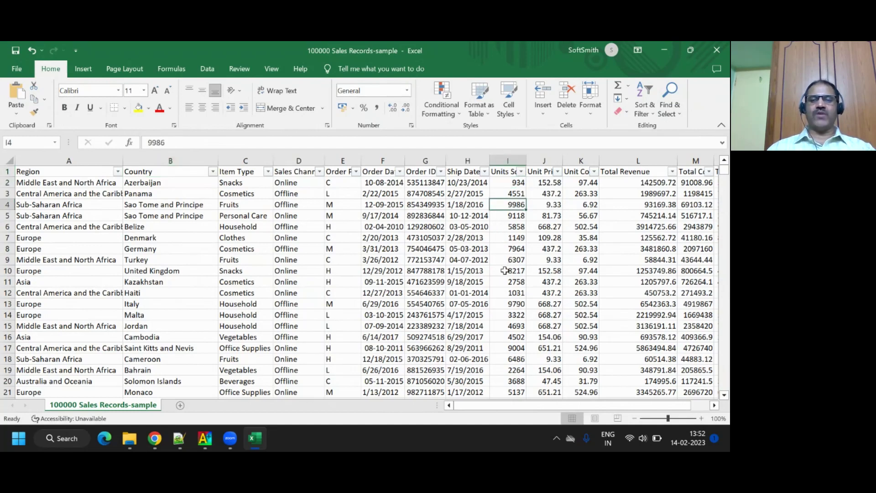
left_click(511, 226)
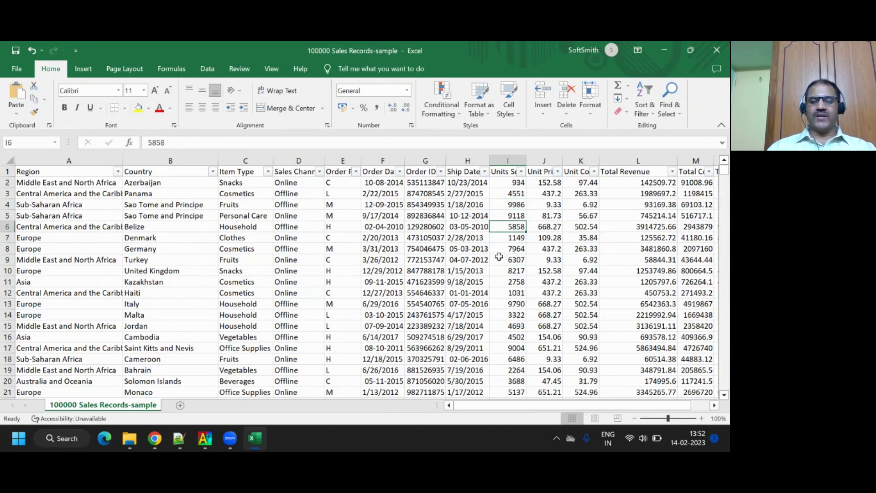
Filter Units Sold to show only values greater than 9000
left_click(515, 173)
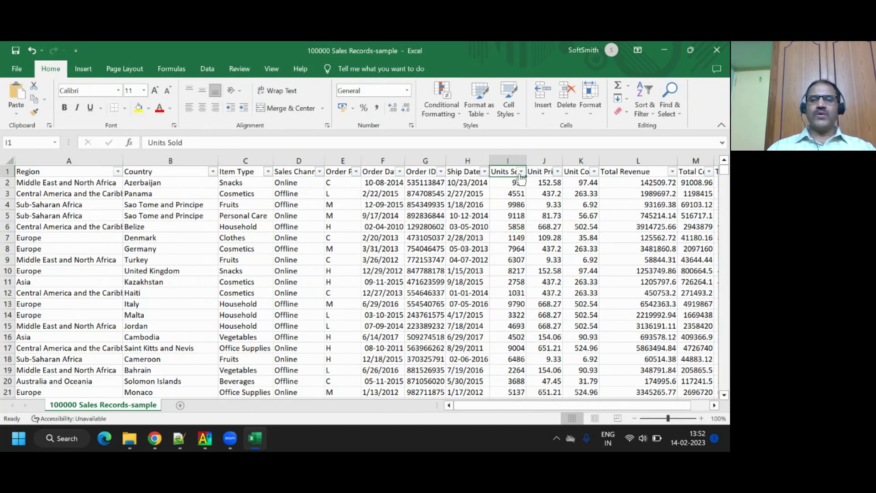
left_click(521, 172)
mouse_move(448, 277)
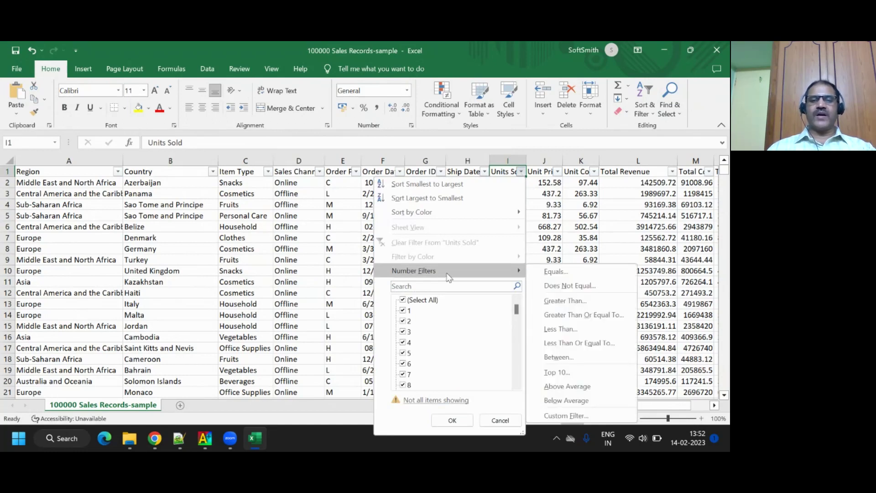
left_click(564, 302)
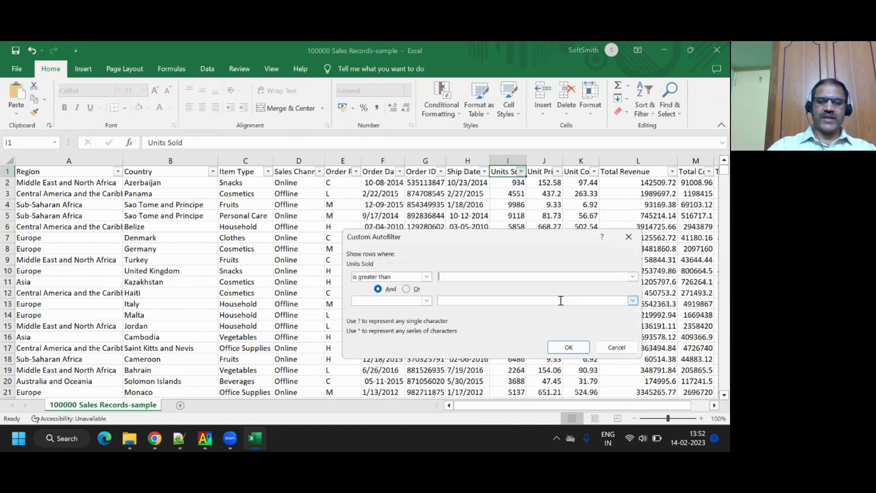
type("9000")
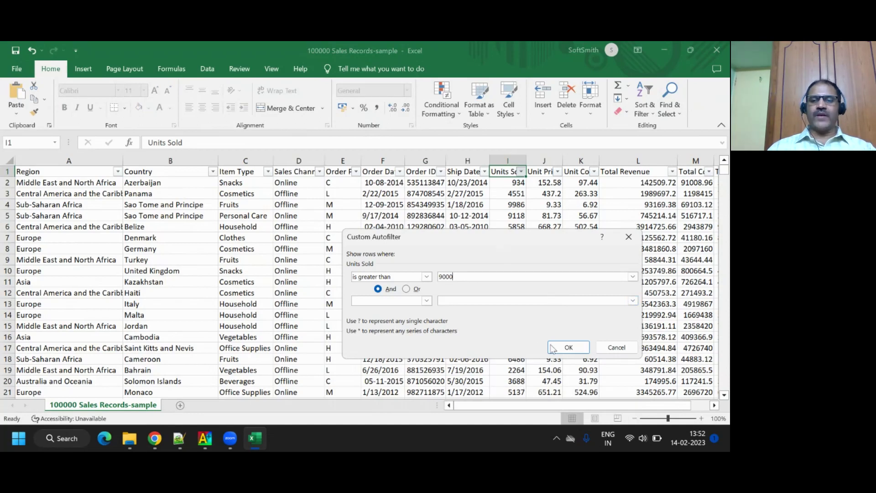
left_click(566, 348)
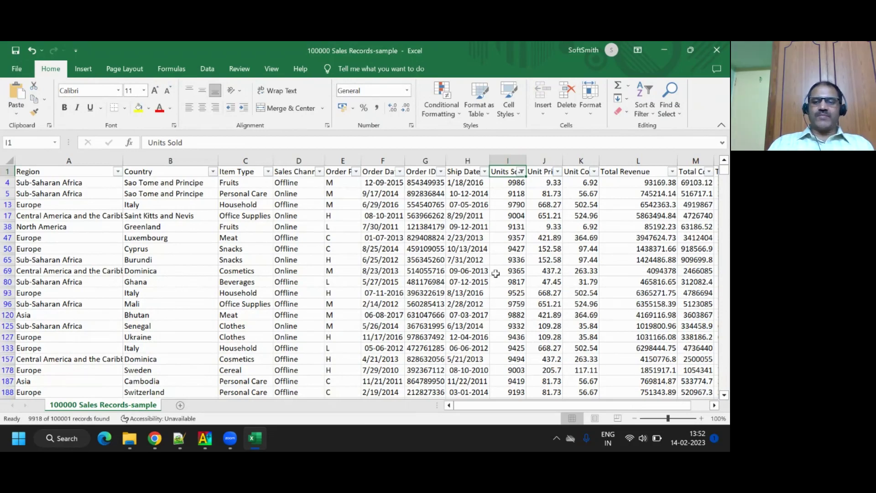
Change the Units Sold filter to greater than 10000
scroll(495, 273, "down", 2)
scroll(502, 255, "up", 2)
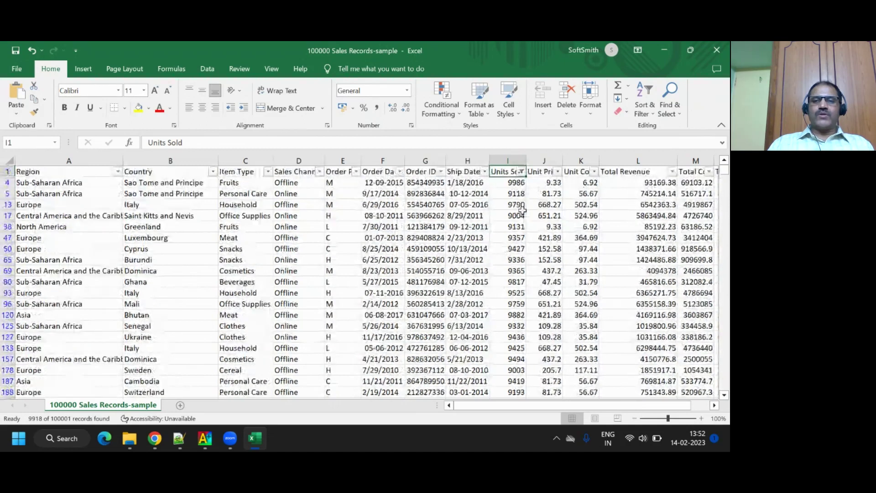
left_click(521, 172)
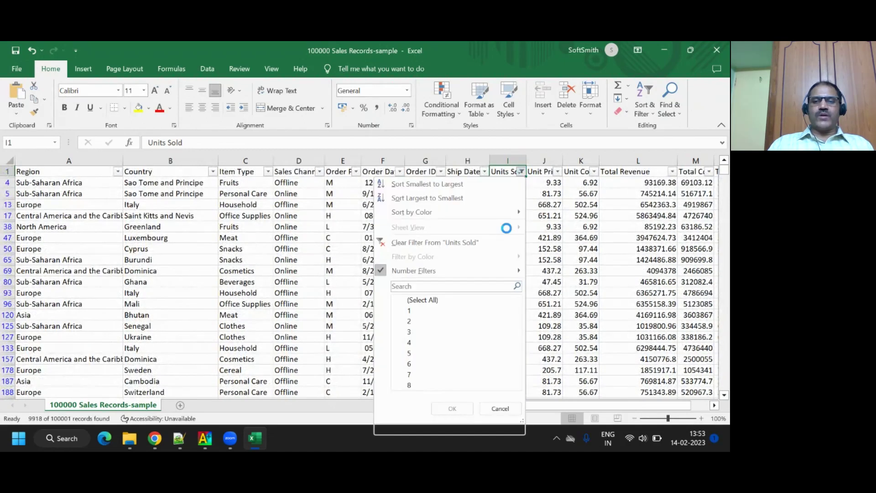
mouse_move(507, 270)
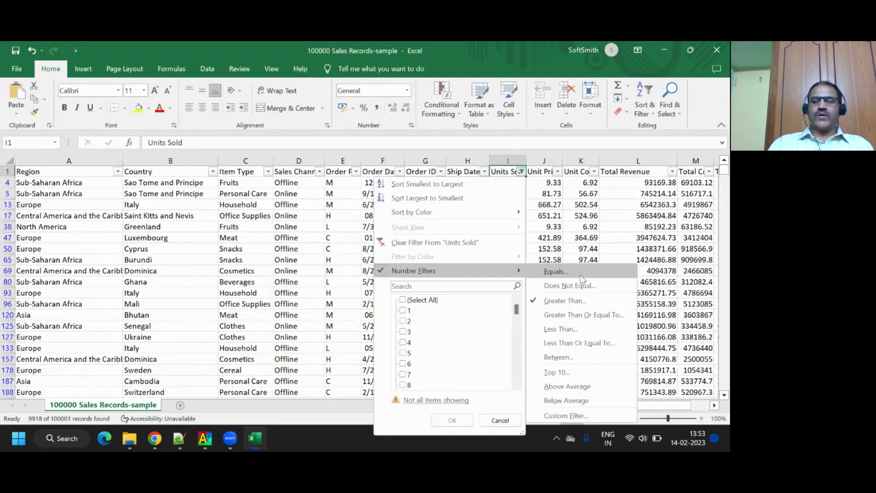
left_click(592, 303)
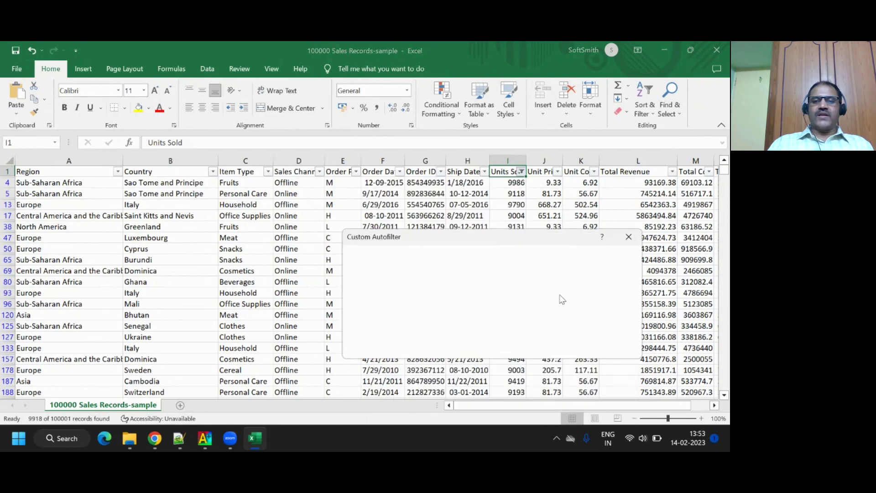
type("10000")
left_click(560, 349)
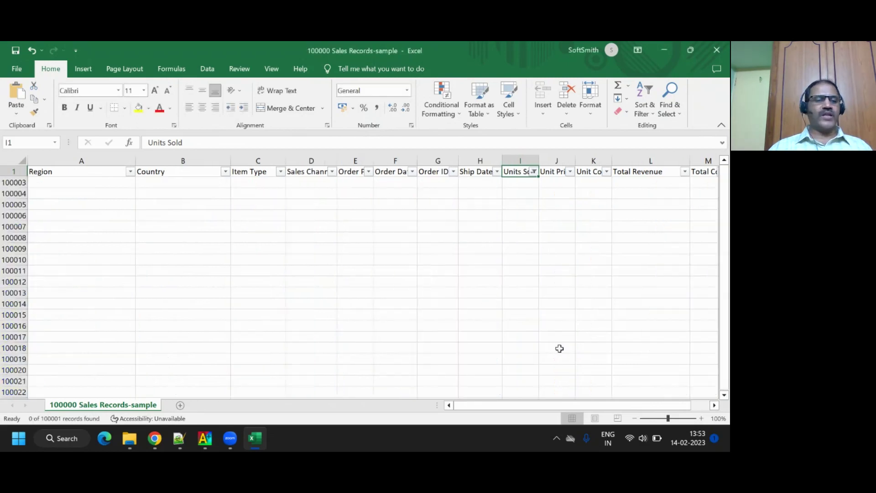
Revise the greater-than threshold again, leaving 4952 of 100001 records
left_click(534, 171)
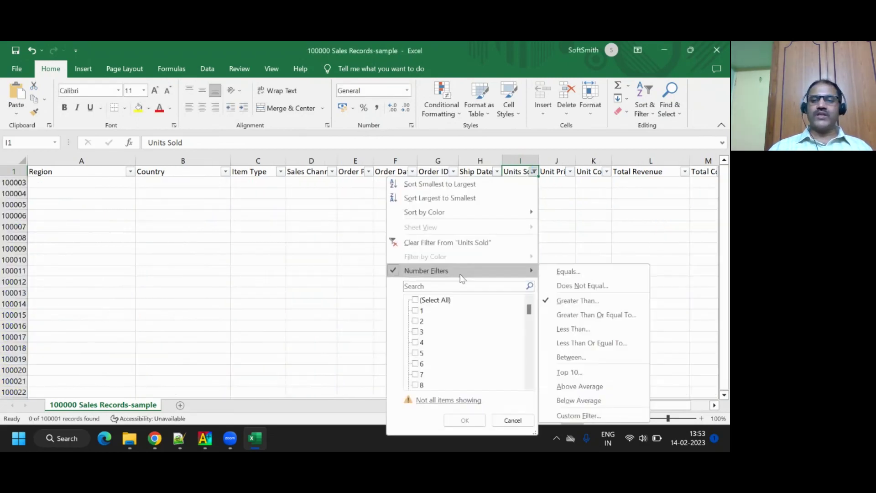
left_click(576, 300)
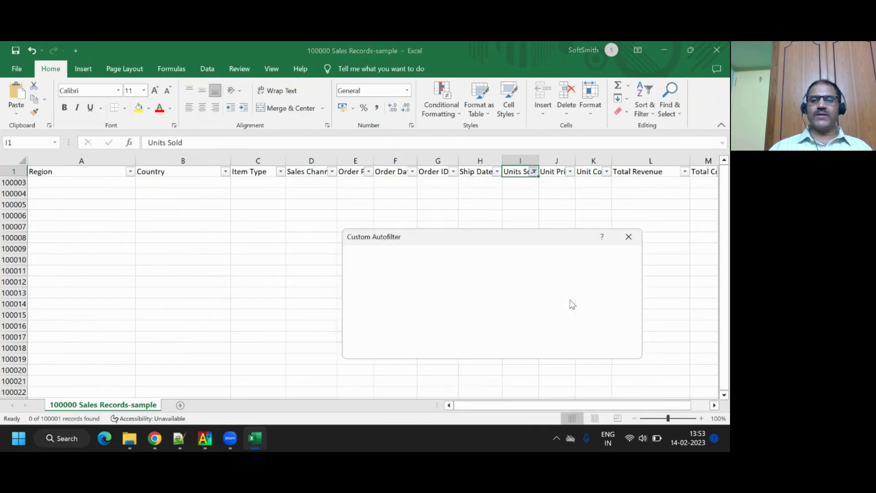
type("1000")
key("Return")
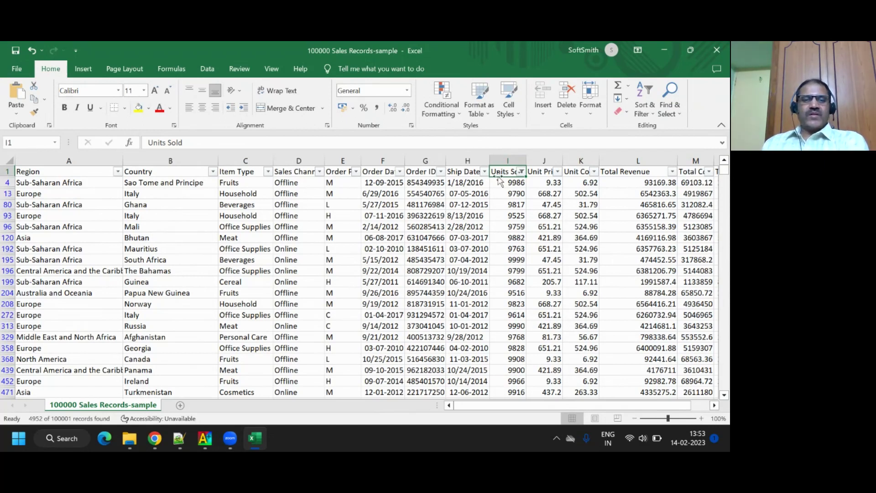
Clear the Units Sold filter and filter Ship Date to 2017 only, 3451 records
left_click(650, 111)
left_click(667, 184)
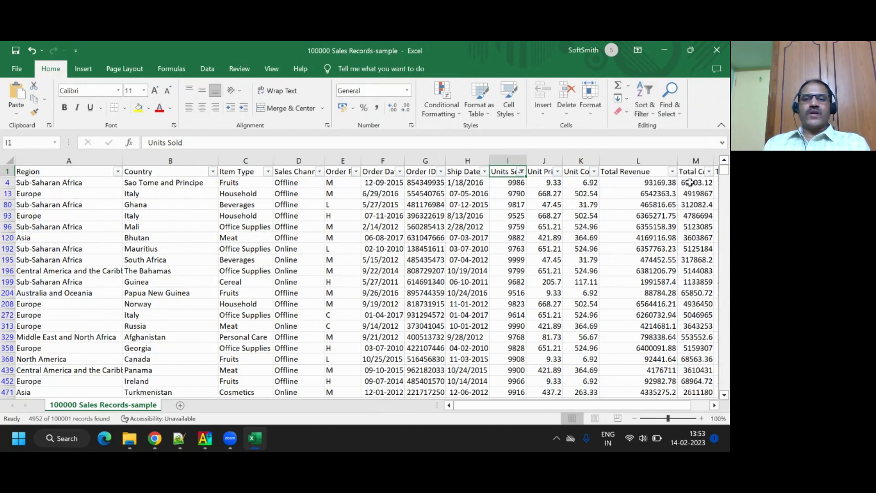
left_click(484, 172)
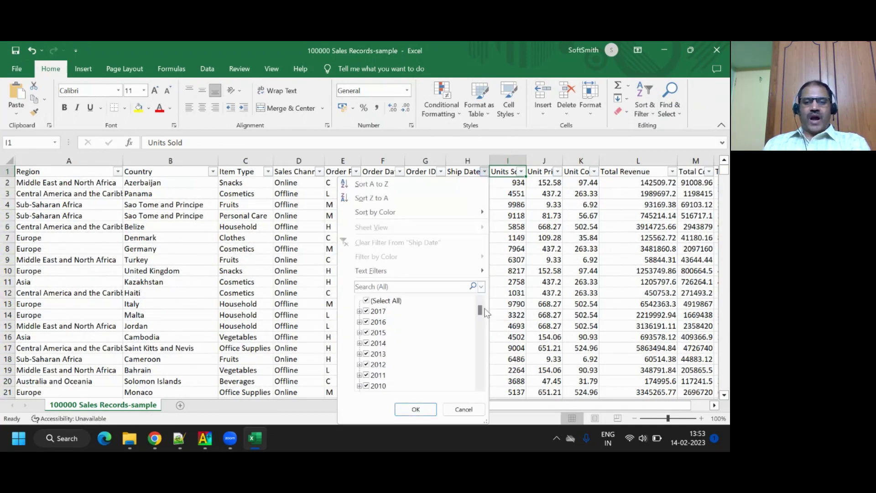
scroll(479, 325, "down", 5)
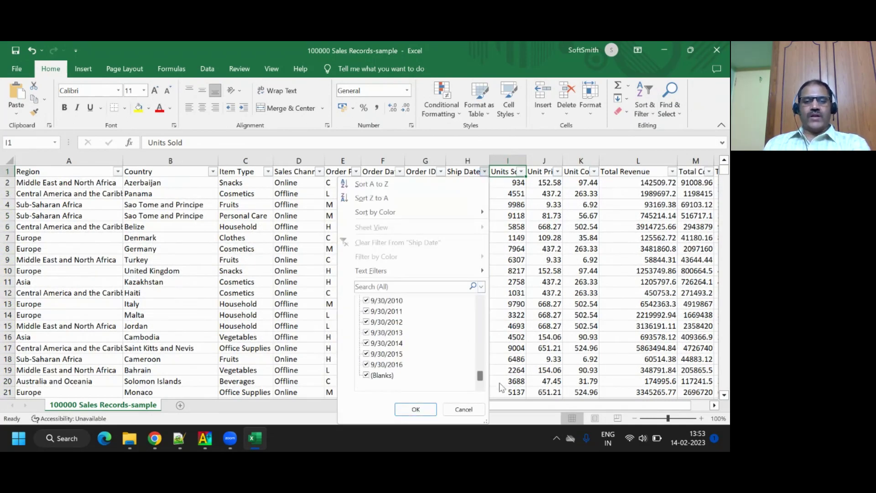
scroll(492, 335, "up", 5)
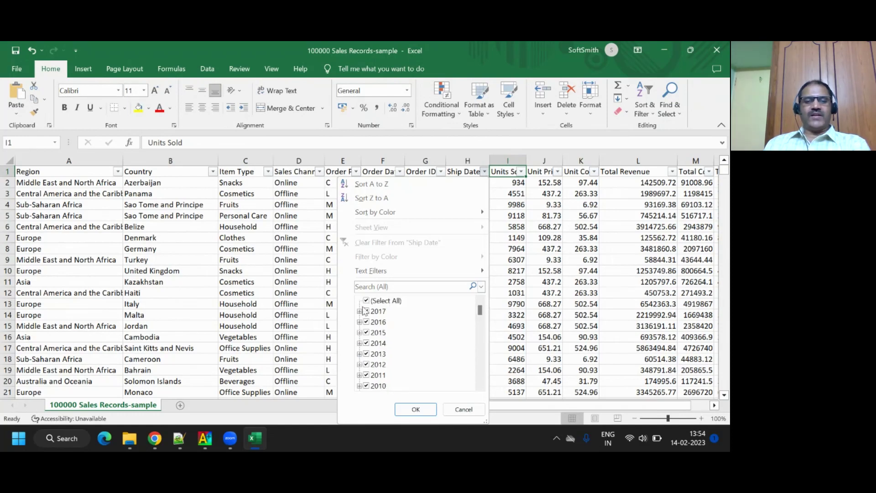
left_click(366, 301)
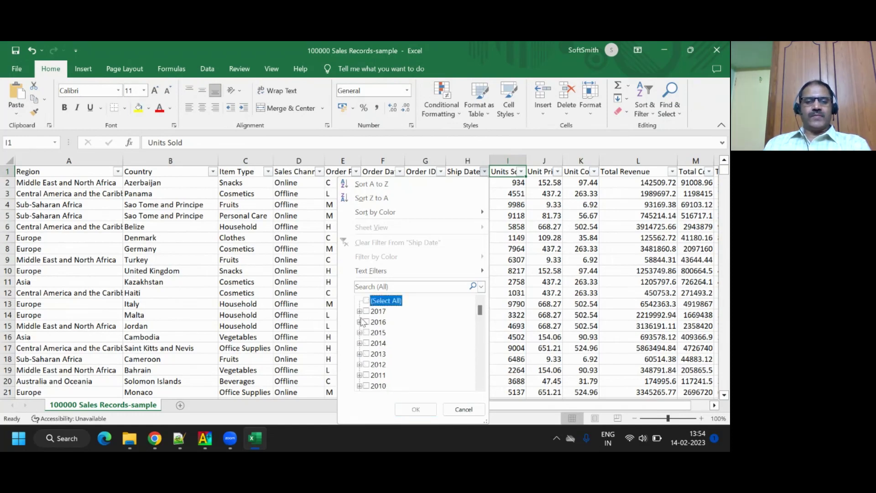
left_click(360, 311)
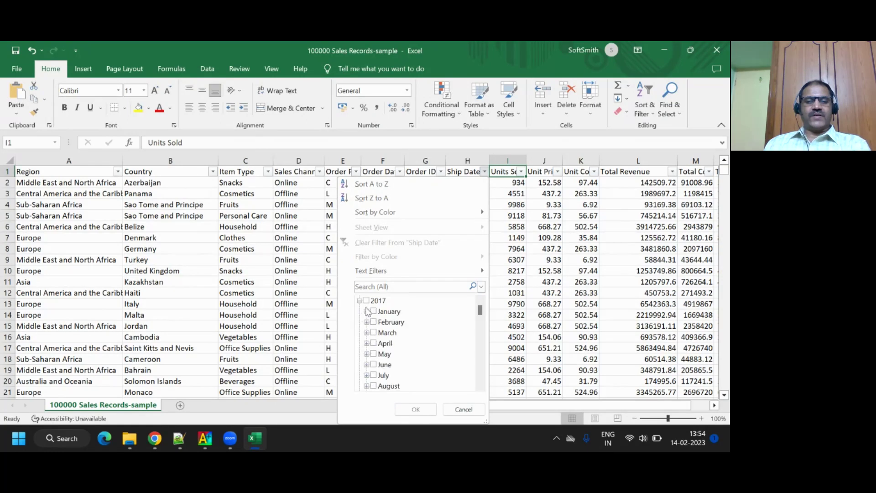
left_click(367, 301)
scroll(408, 324, "down", 3)
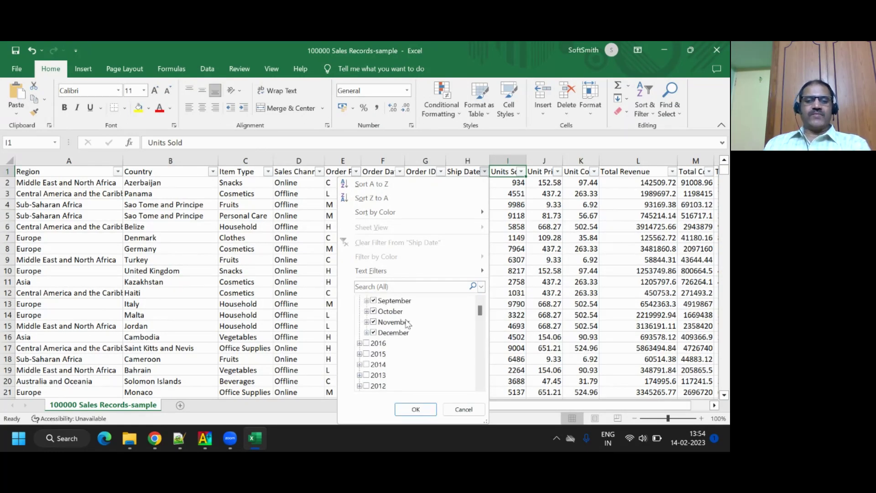
scroll(407, 324, "up", 3)
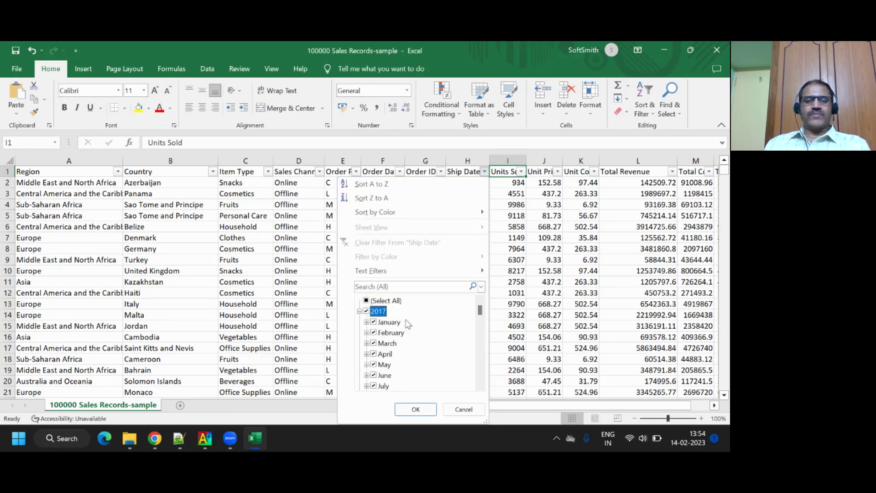
scroll(407, 323, "down", 20)
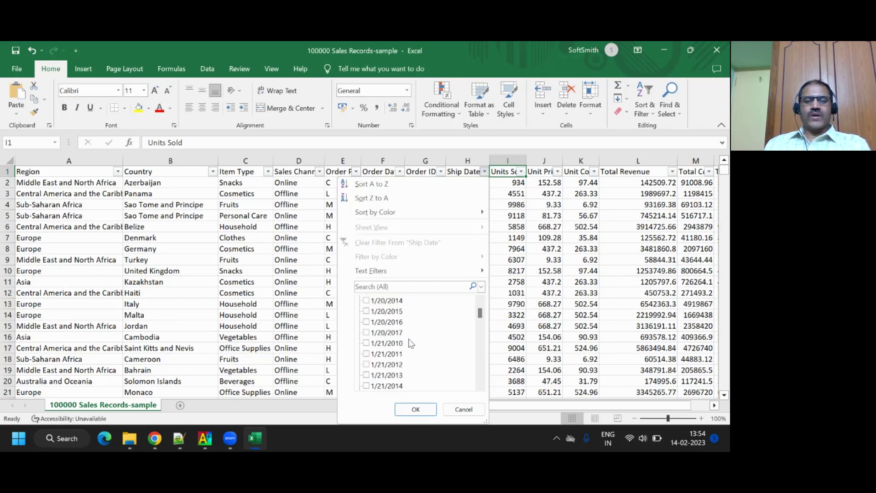
scroll(410, 343, "down", 6)
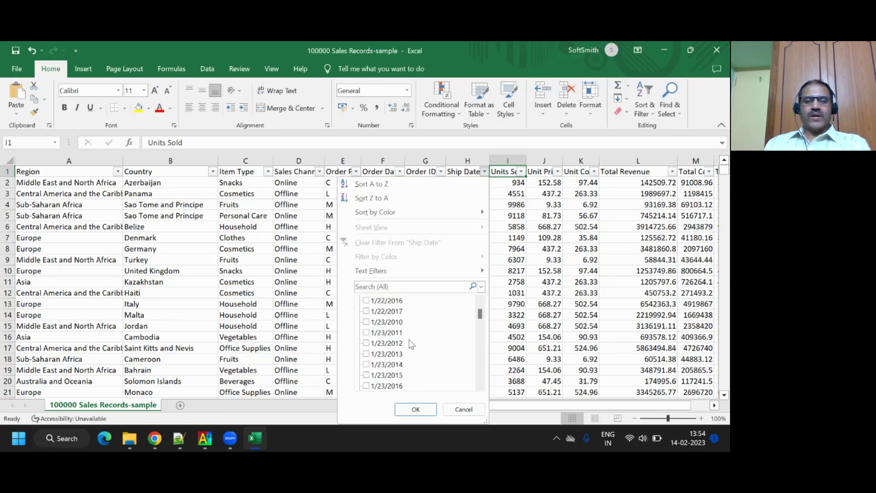
left_click(415, 409)
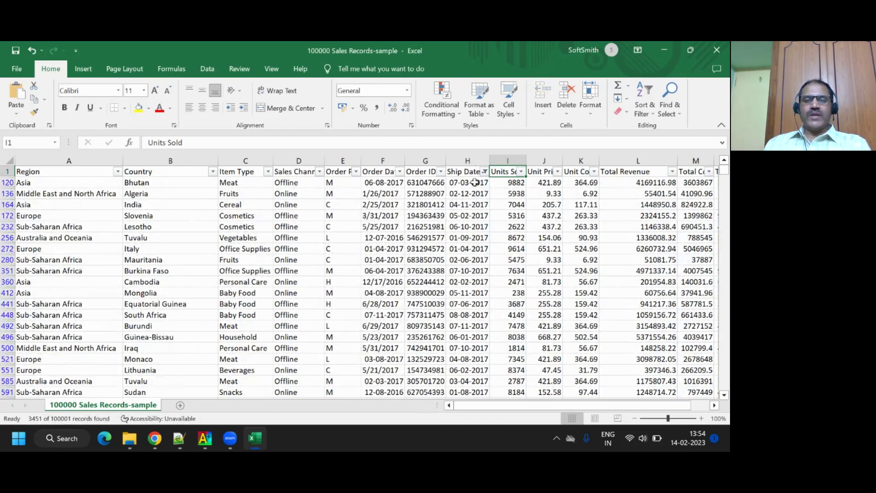
scroll(468, 341, "down", 3)
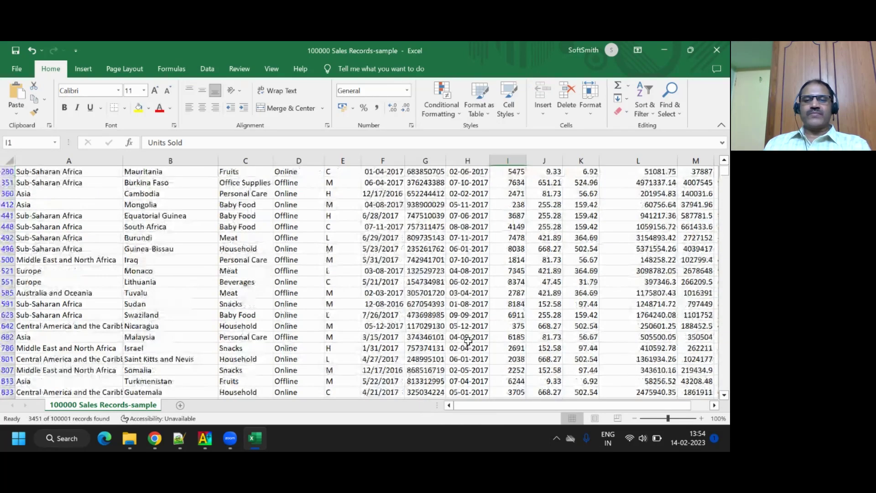
scroll(468, 342, "down", 12)
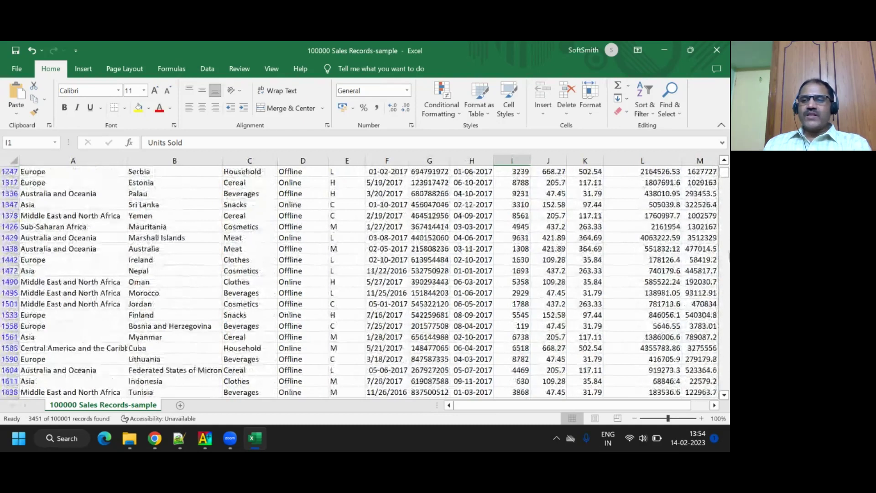
left_click_drag(724, 172, 725, 337)
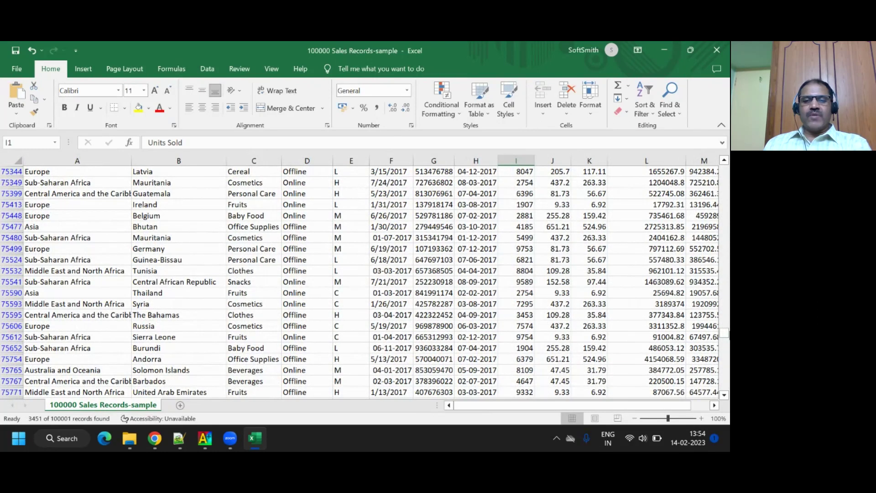
left_click_drag(727, 341, 725, 387)
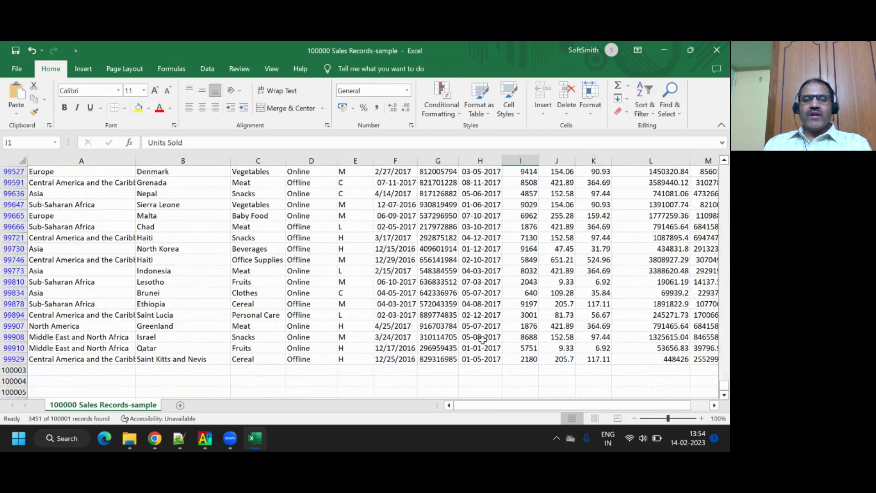
left_click(383, 238)
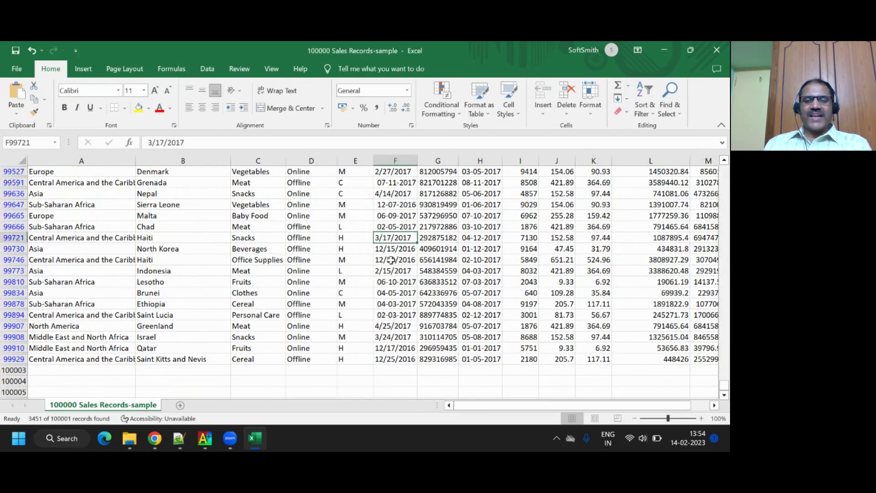
left_click(480, 304)
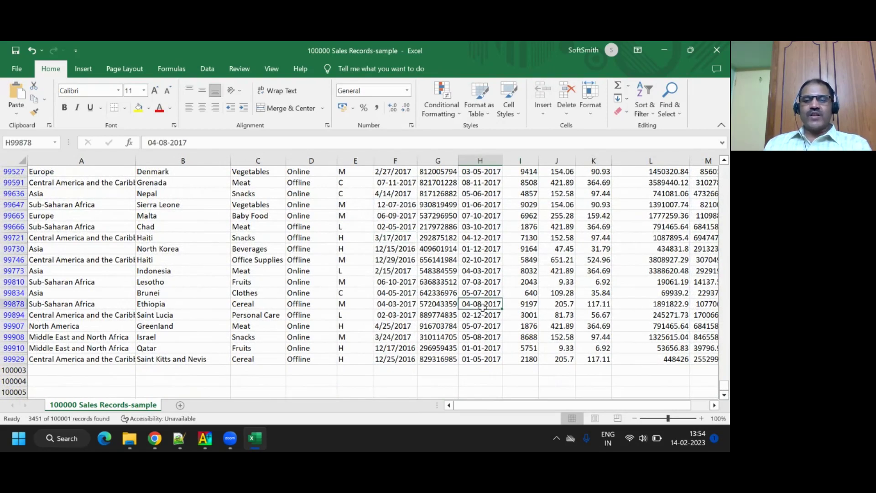
left_click_drag(723, 390, 724, 167)
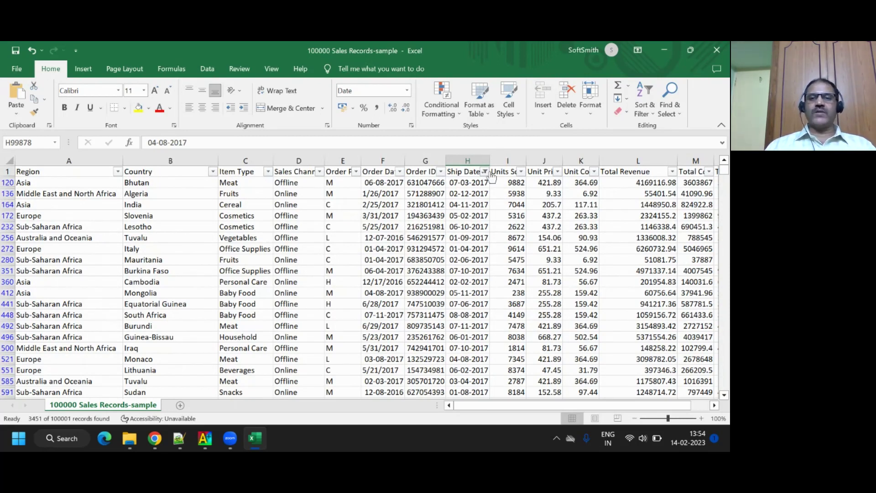
left_click(187, 170)
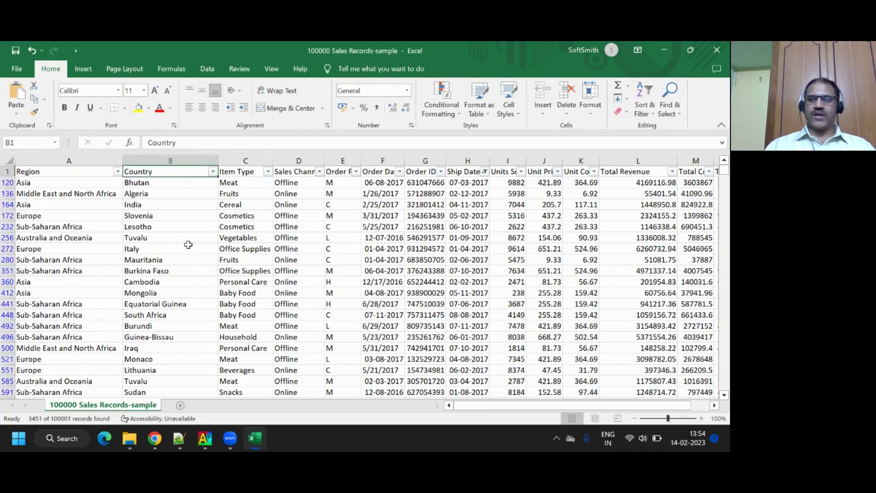
left_click(462, 172)
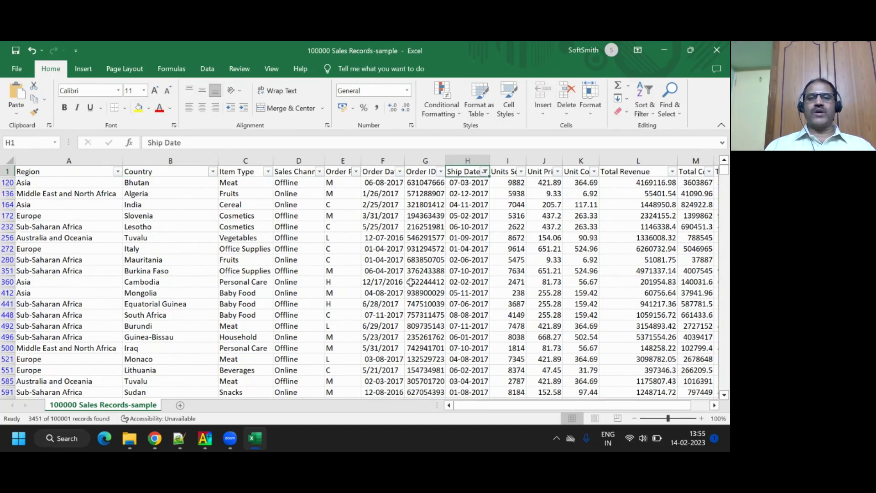
left_click(461, 184)
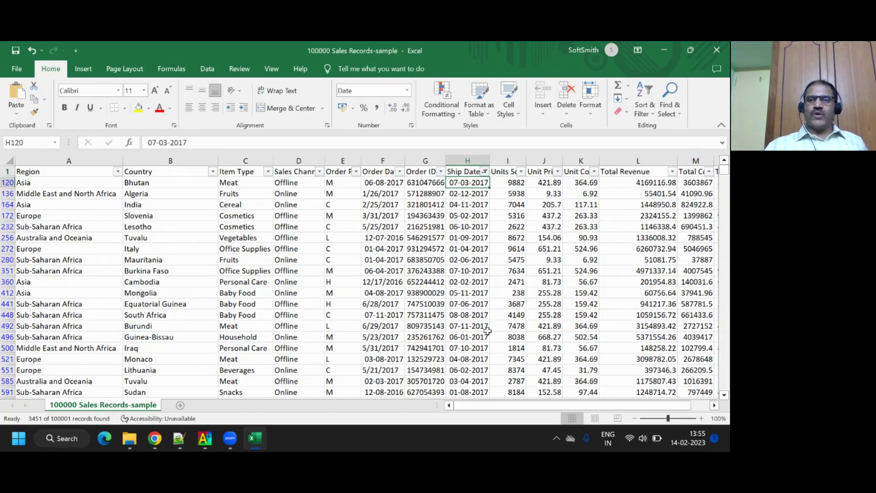
left_click(630, 161)
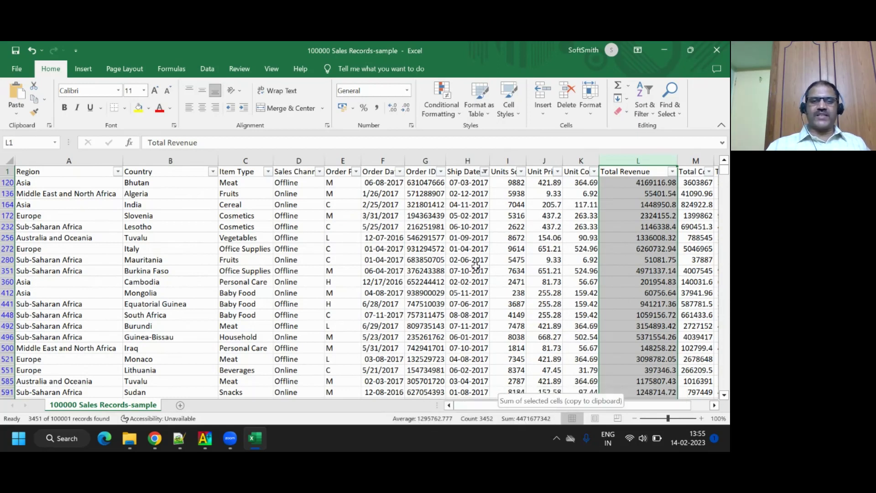
left_click(300, 162)
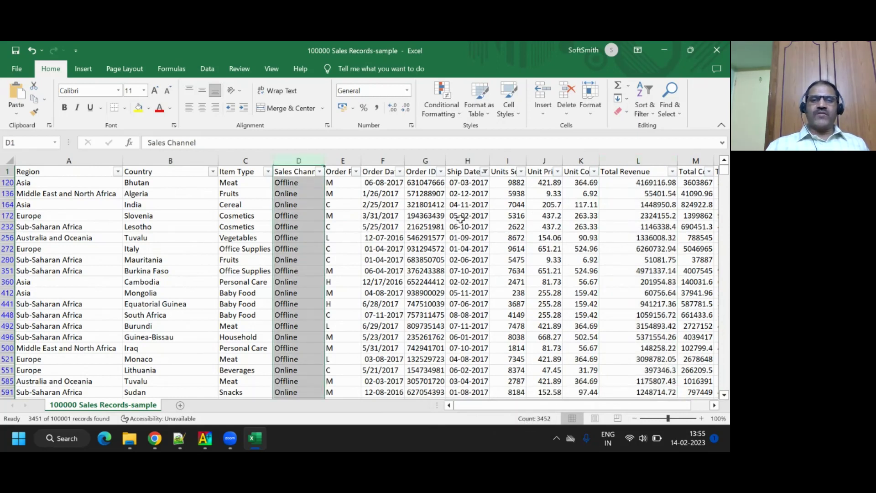
left_click(501, 162)
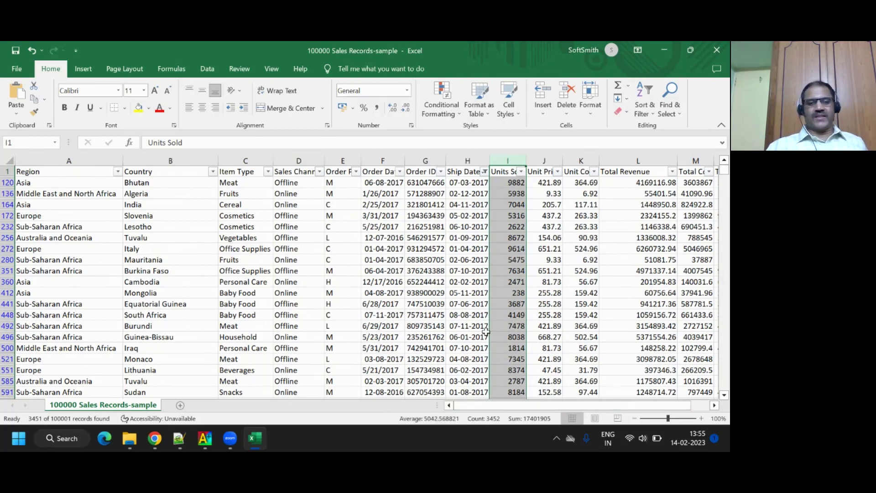
mouse_move(165, 443)
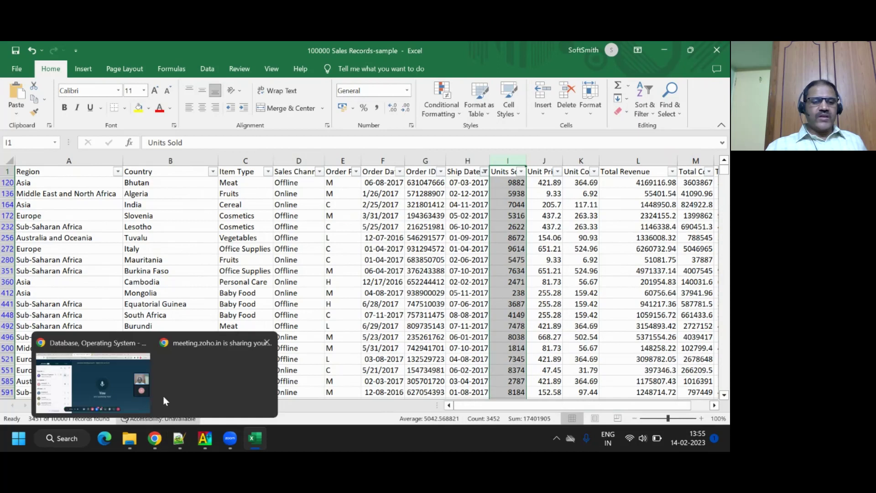
left_click(121, 366)
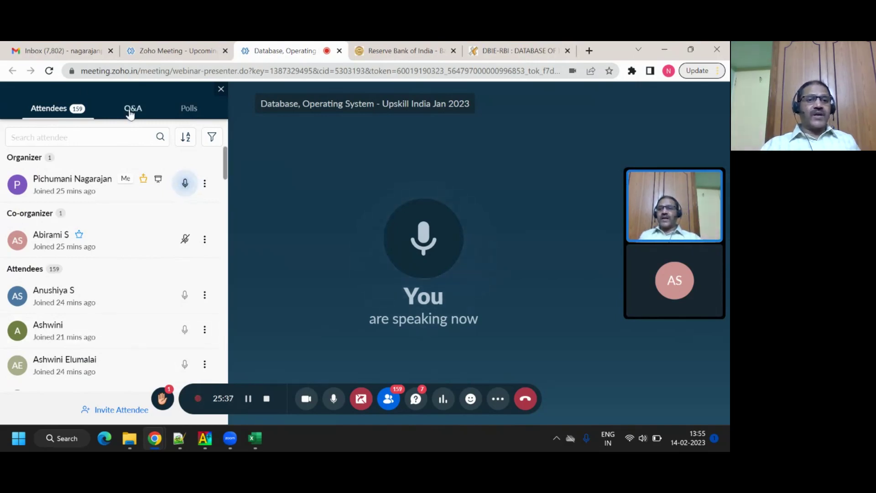
left_click(130, 114)
scroll(173, 274, "down", 1)
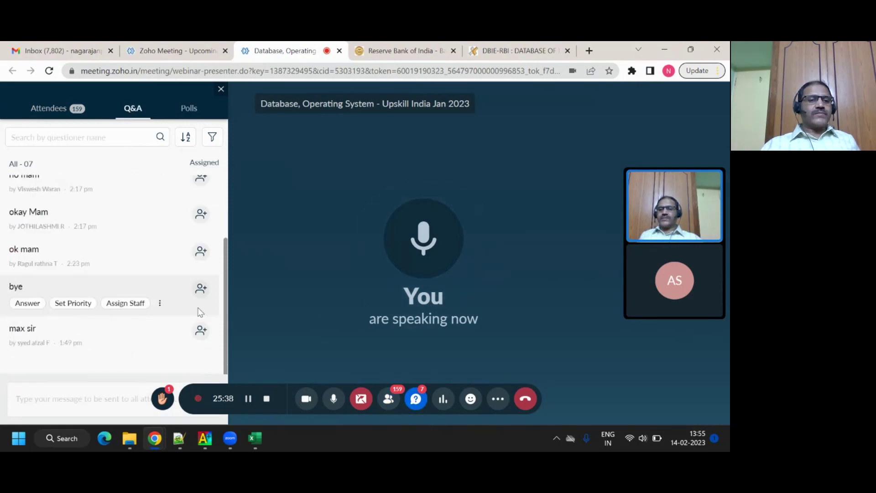
left_click(68, 110)
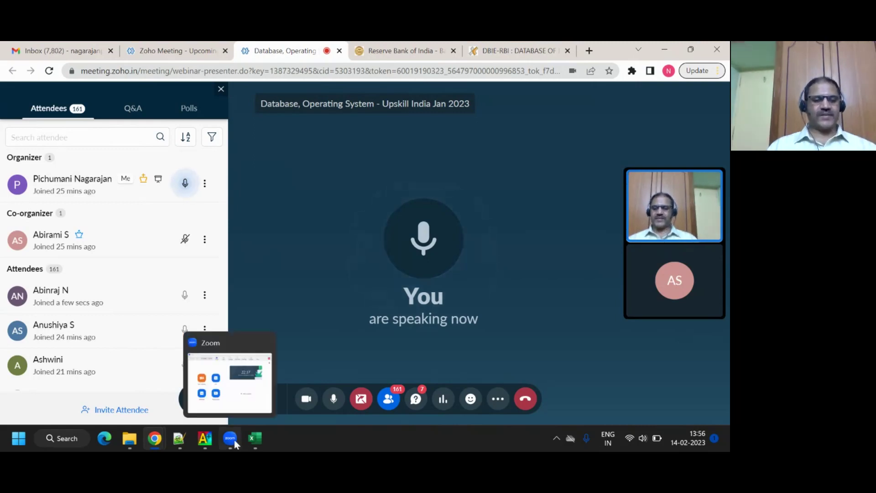
mouse_move(178, 442)
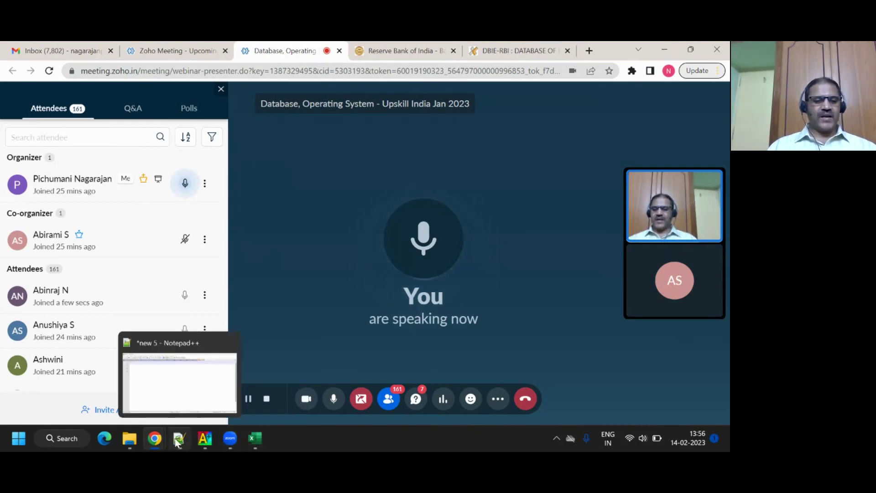
left_click(255, 439)
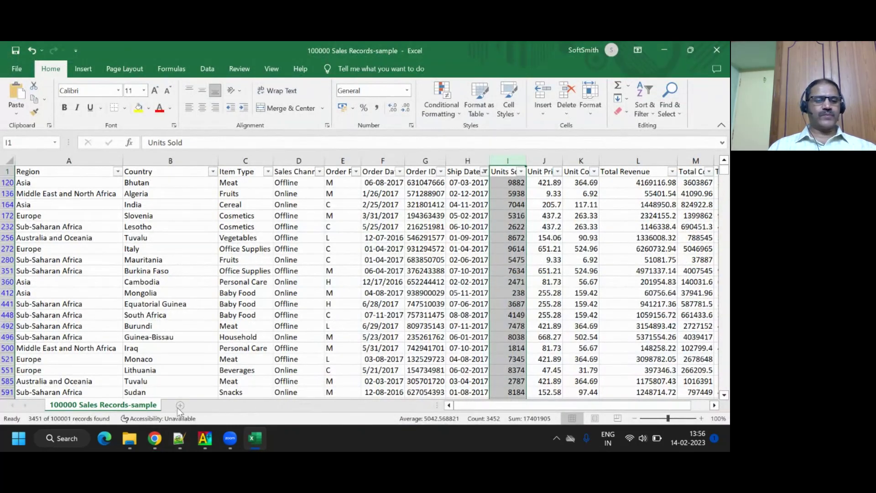
Add a new blank Sheet1 beside the 100000 Sales Records-sample sheet
left_click(180, 407)
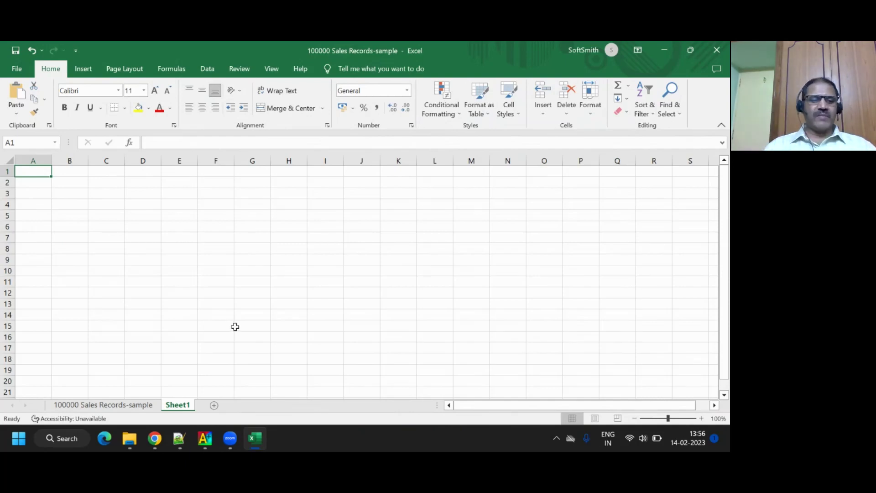
Start the Notepad++ outline with 'Cricket match', 'series' and an indented 'match'
left_click(179, 439)
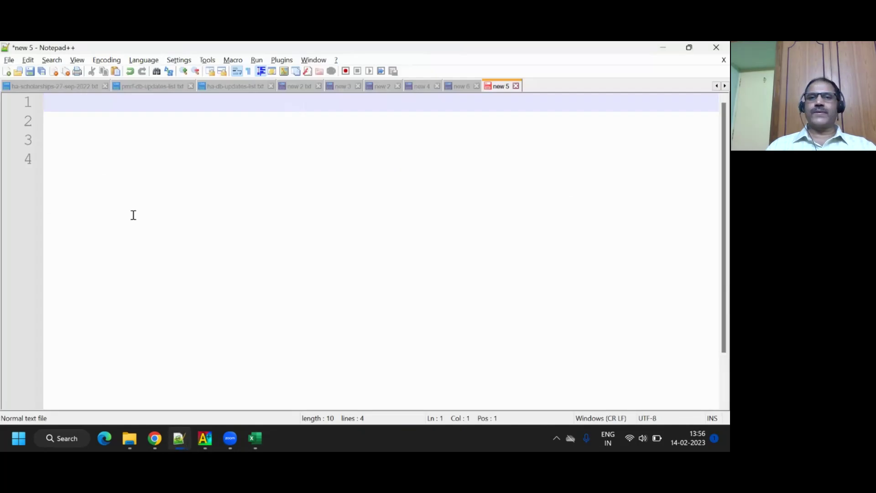
type("Cricke")
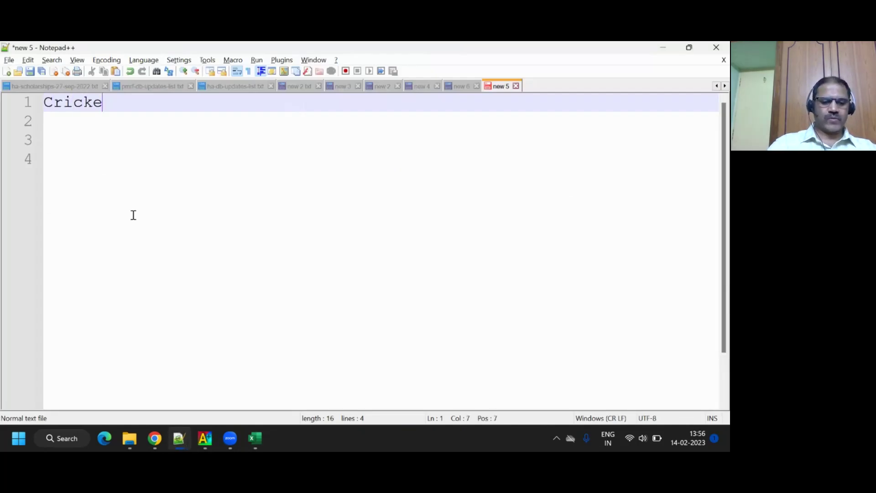
type("t match")
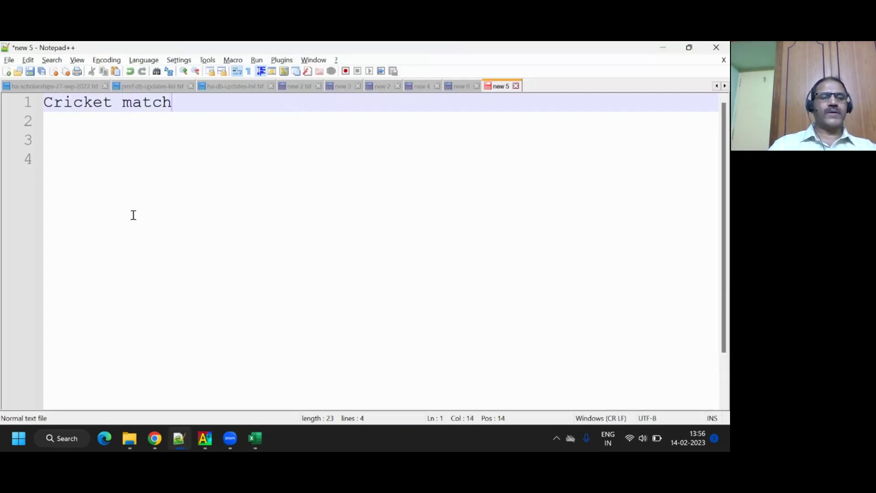
key("Return")
key("Return")
type("se")
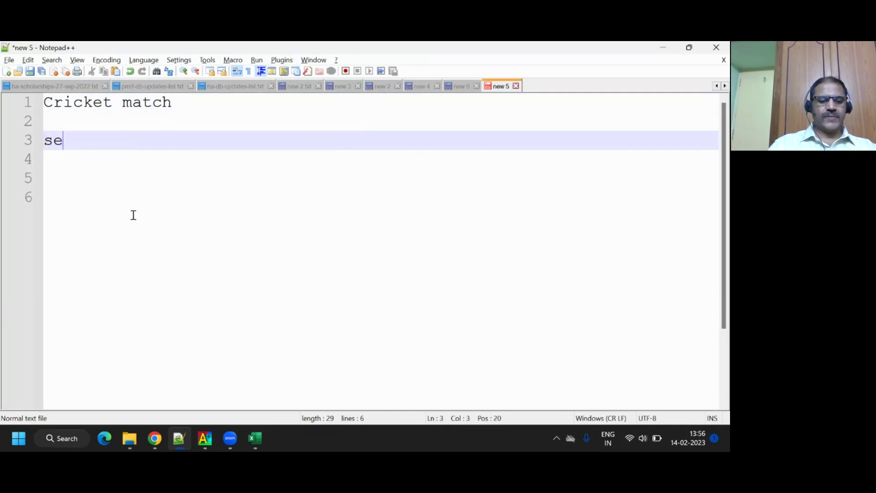
type("ries")
key("Return")
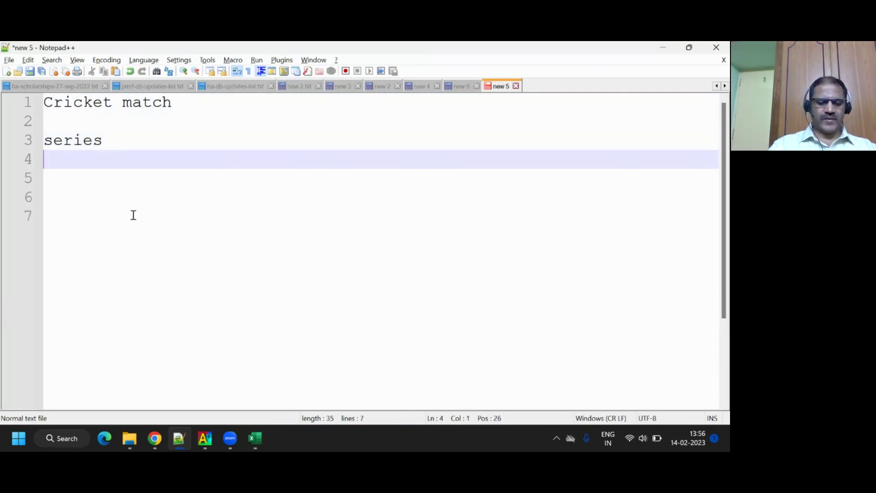
key("Tab")
key("Tab")
type("match")
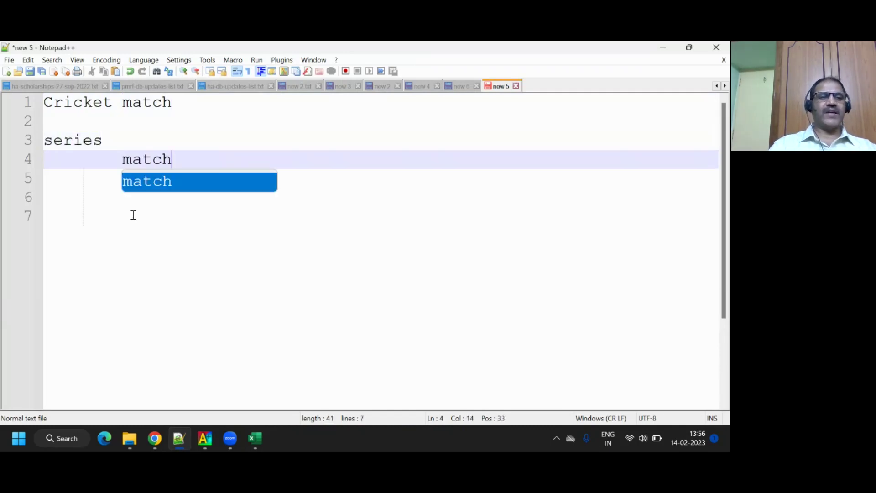
key("Tab")
key("Return")
Add players, toss, score and an indented individual score under match
key("Tab")
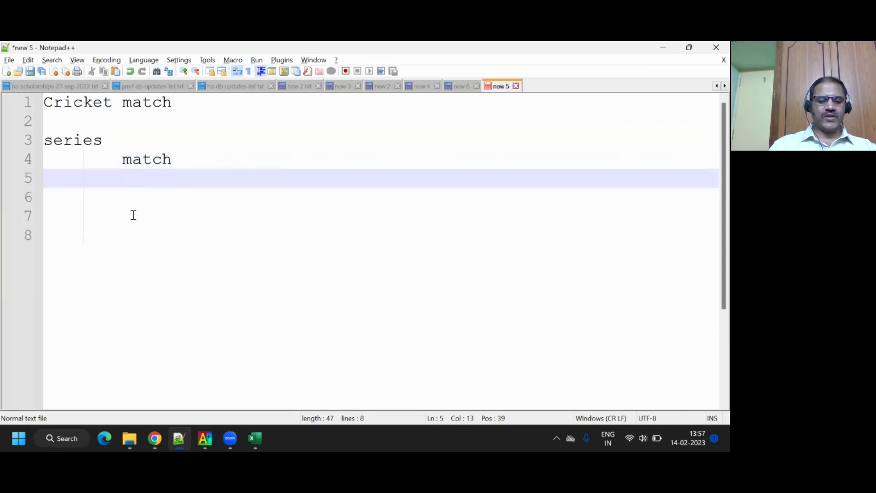
type("players")
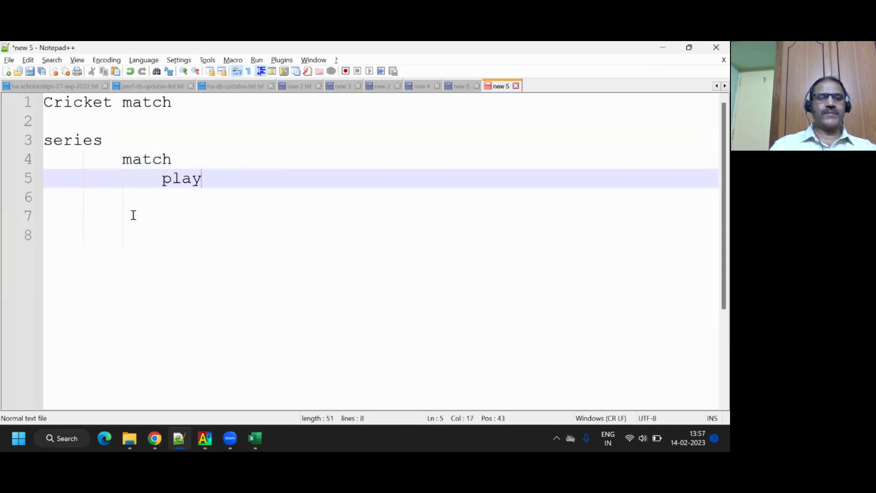
key("Return")
key("Tab")
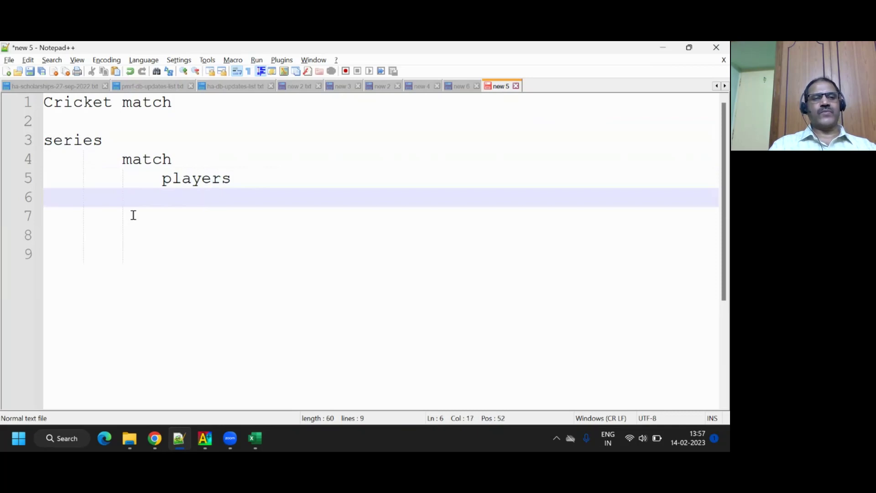
type("toss")
key("Return")
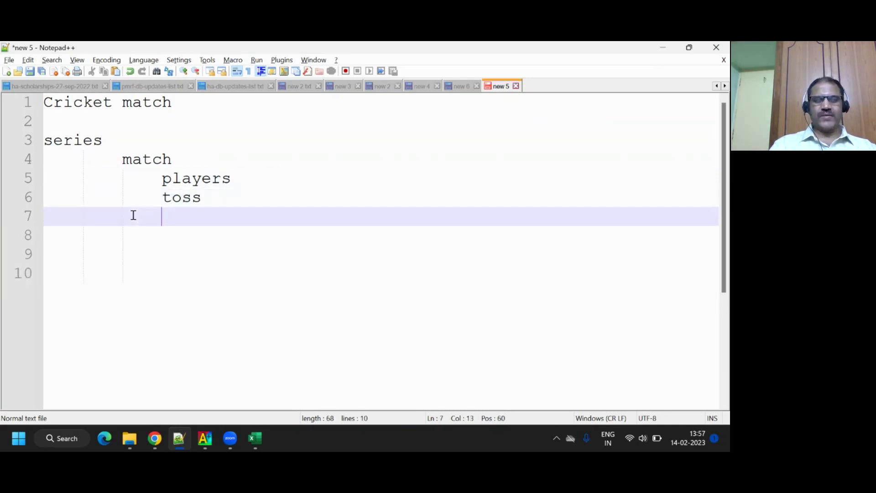
type("score")
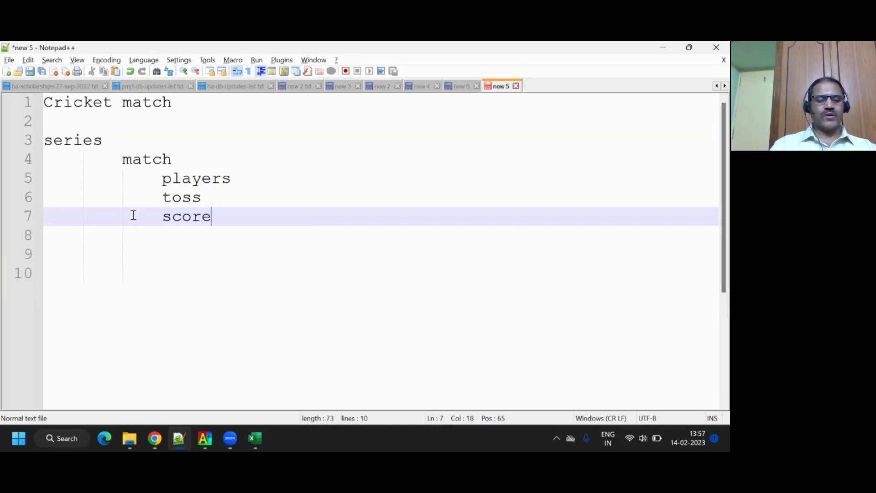
key("Return")
key("Tab")
type("individual score")
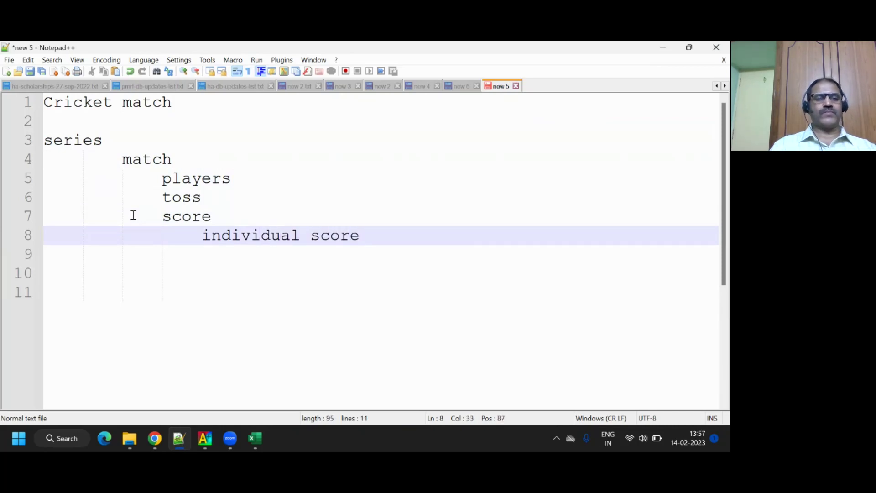
key("Return")
key("BackSpace")
Add overs, then balls with run, speed and bowler nested beneath it
type("o")
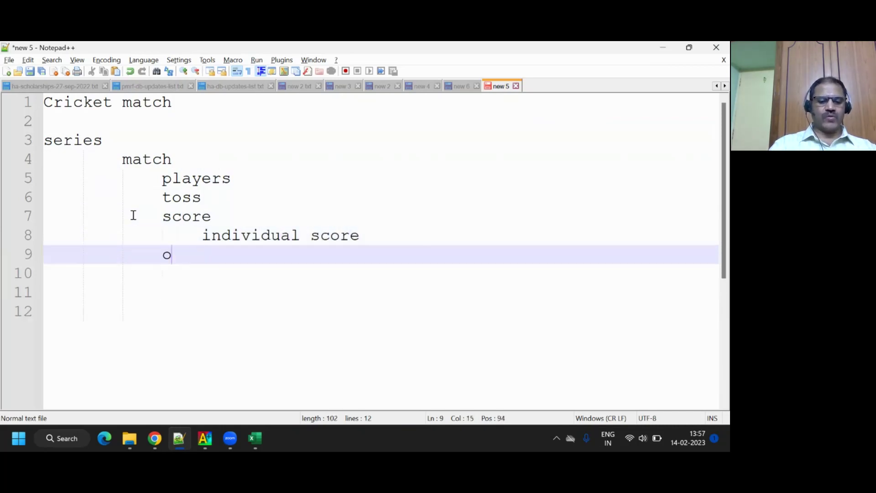
type("vers")
key("Return")
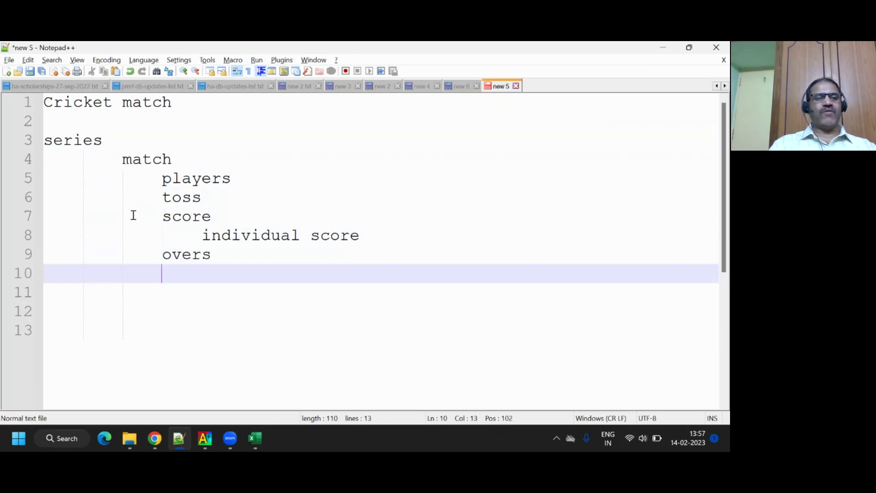
key("Tab")
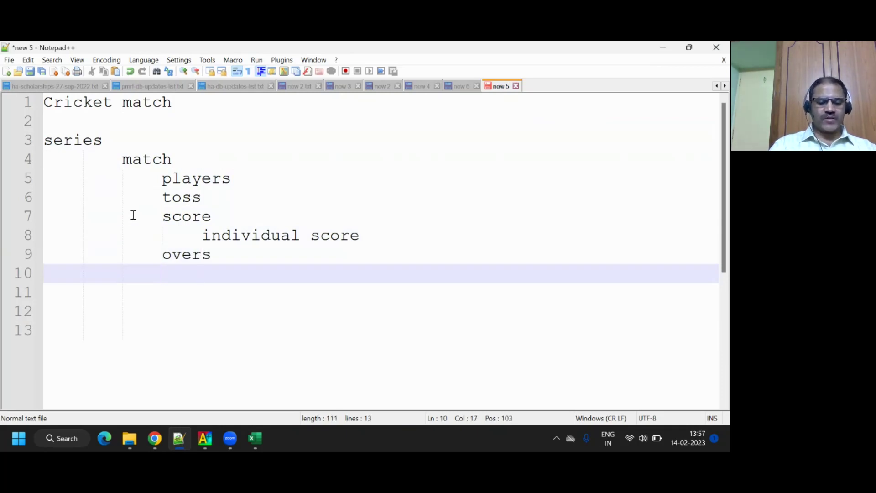
type("balls")
key("Return")
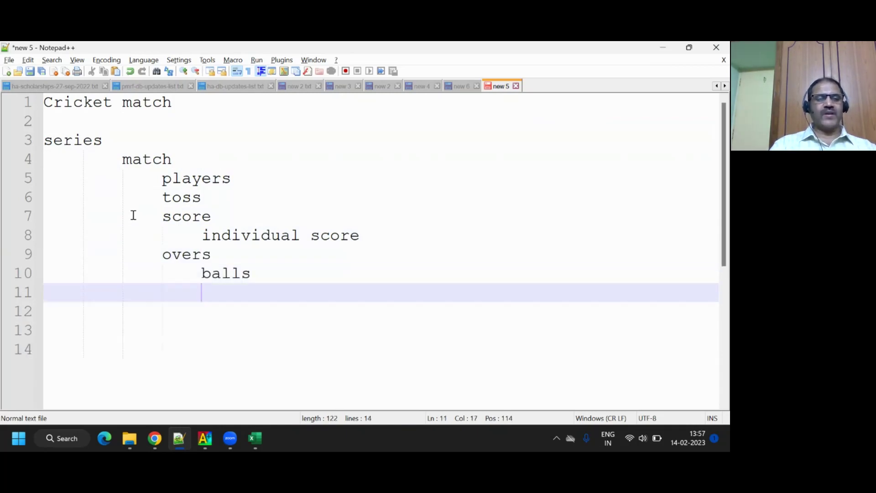
key("Tab")
type("run")
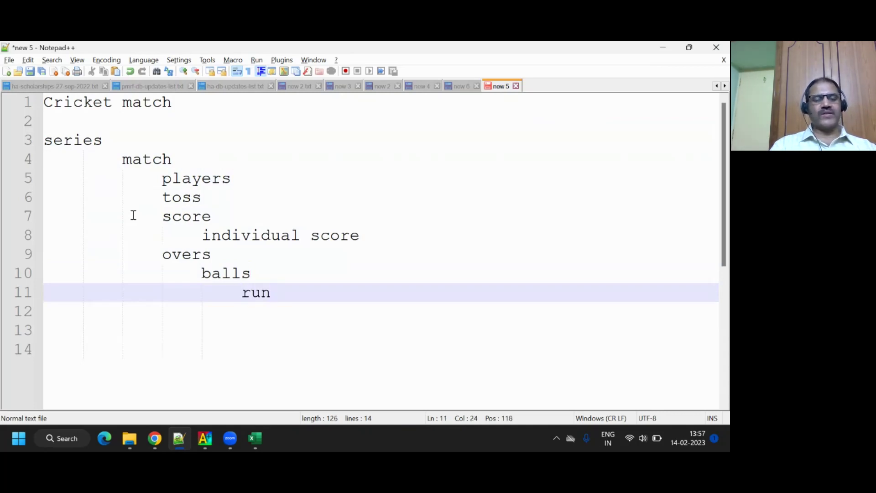
key("Return")
type("spped")
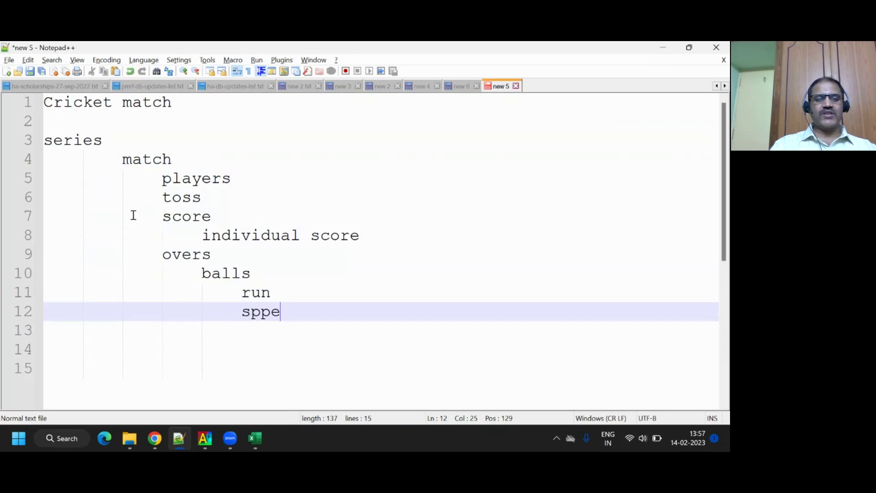
key("BackSpace")
key("BackSpace")
key("BackSpace")
type("eed")
key("Return")
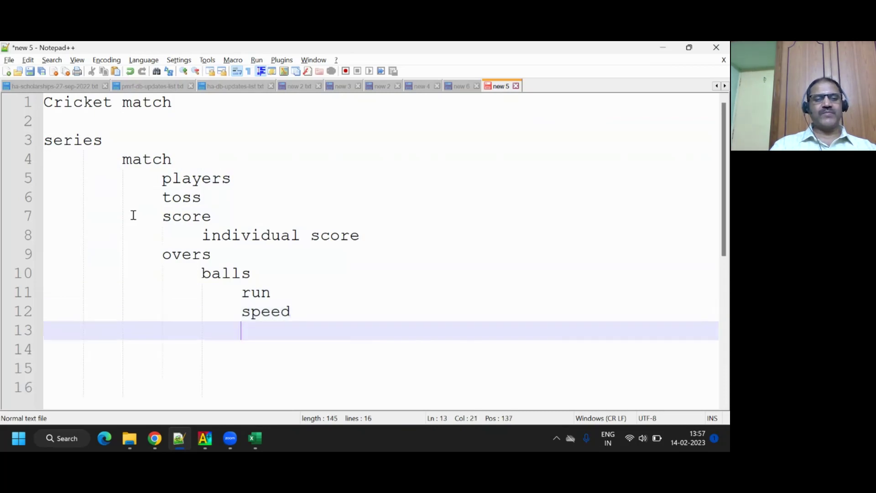
type("bowler")
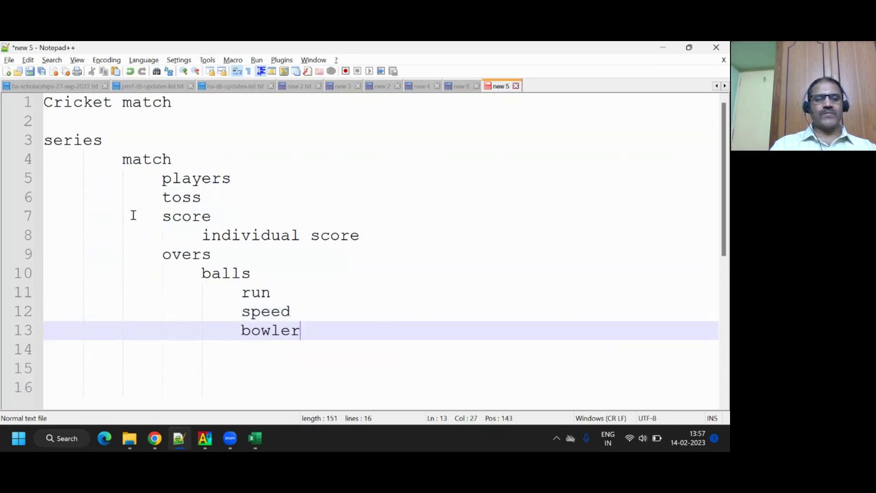
key("Return")
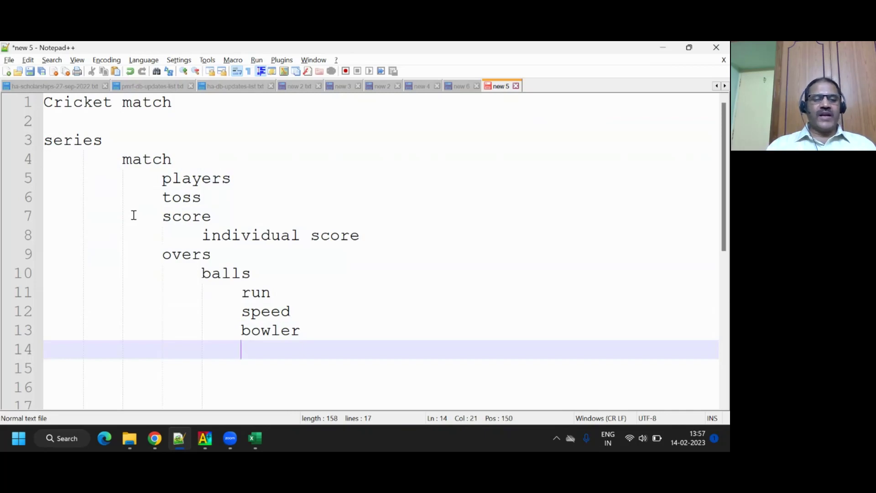
Enter 'Series Number' and 'Series nam' headers in A1:B1 and autofit column A
left_click(249, 438)
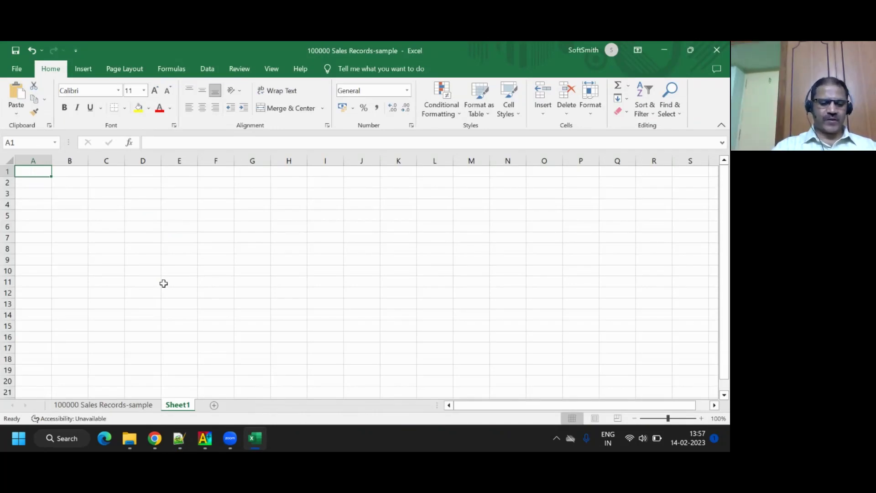
type("Series")
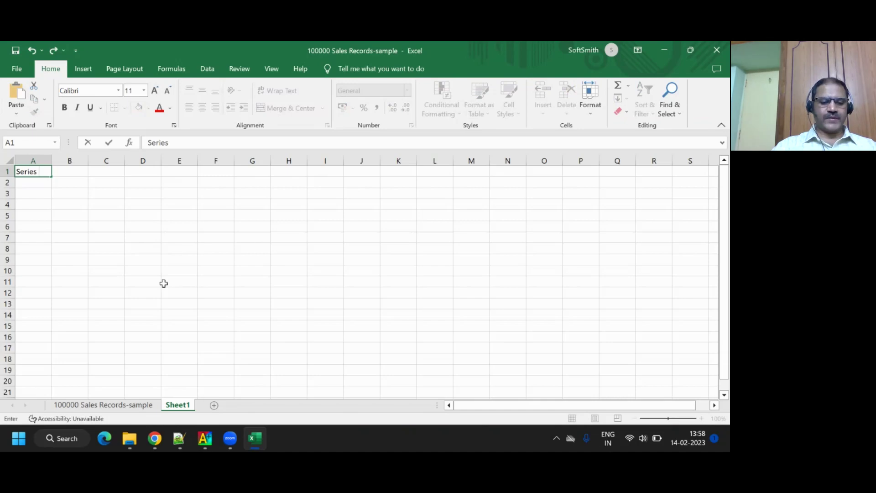
type(" Number")
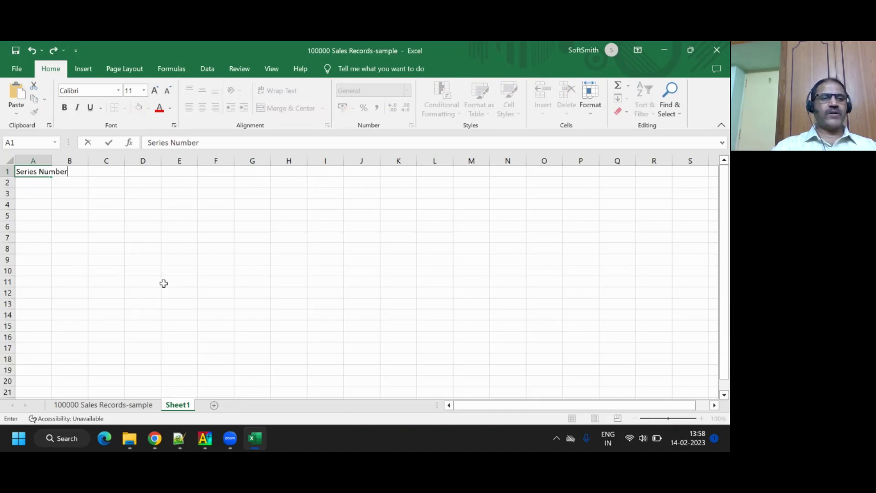
key("Tab")
type("N")
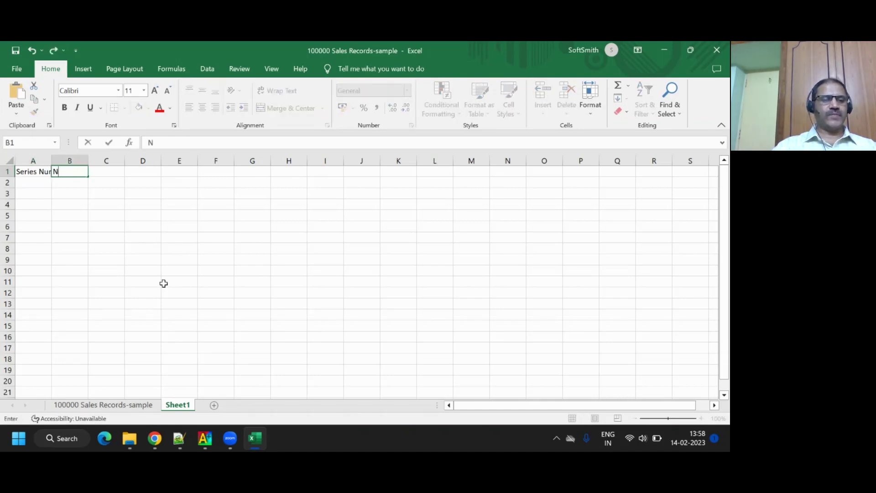
key("BackSpace")
type("Series nam")
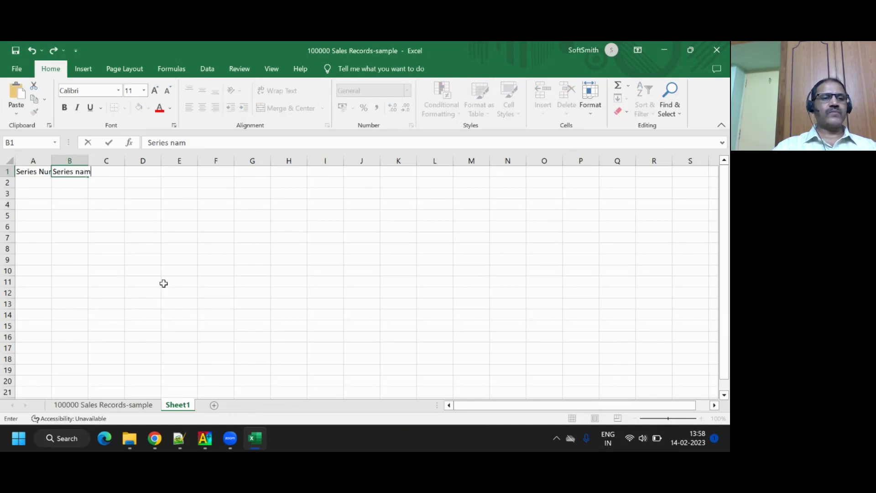
key("Tab")
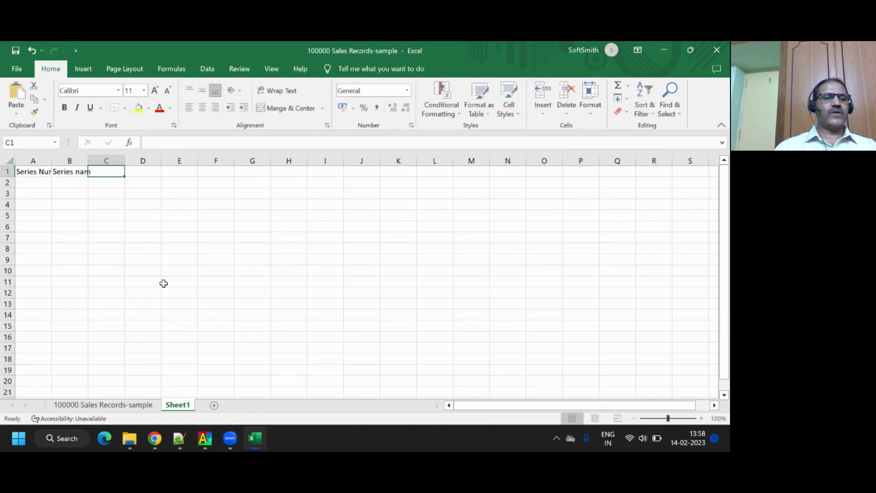
double_click(52, 161)
Enter series 123 'India Aus Tour Feb 2023' and 178 'Pak NZ Tour May 2023'
left_click(52, 182)
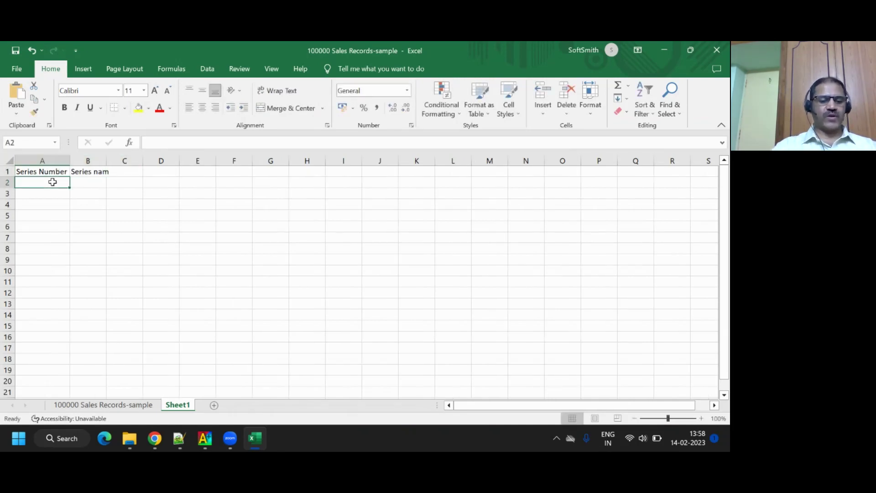
type("123")
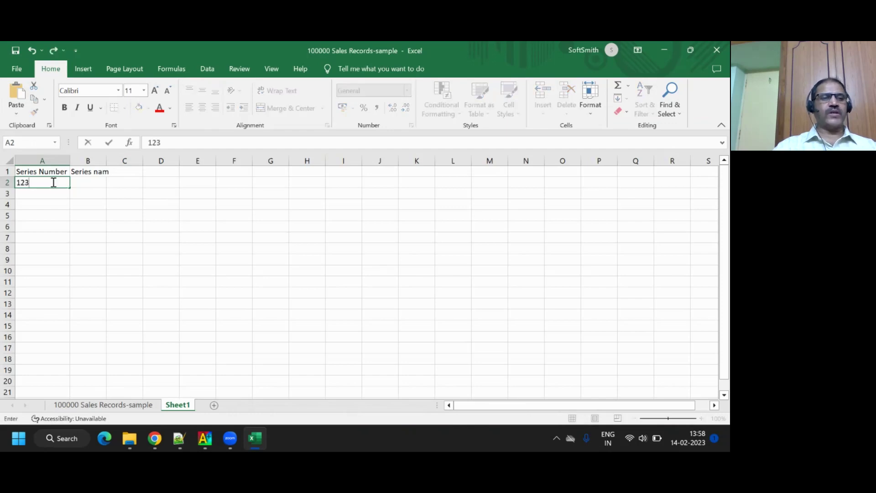
key("Tab")
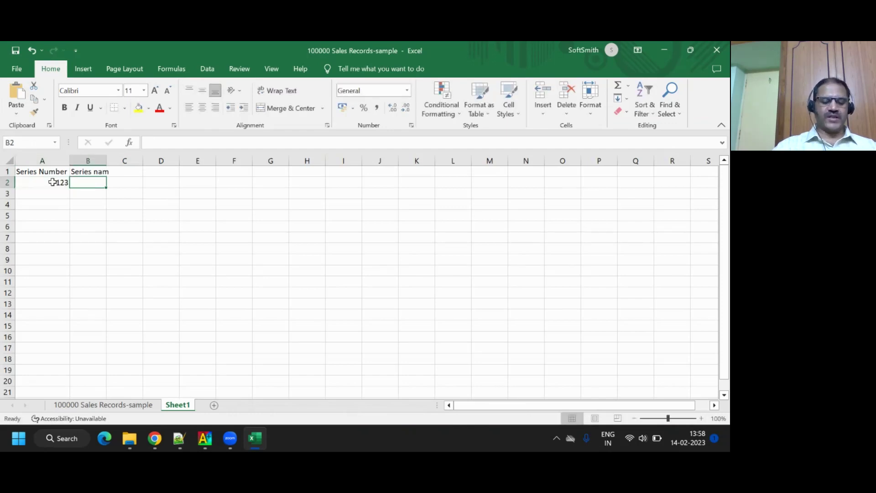
type("India")
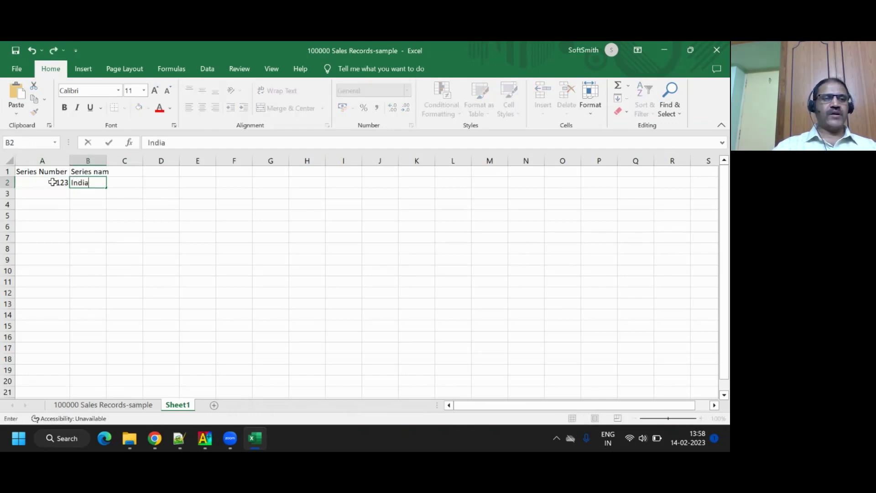
type(" Aus Tour")
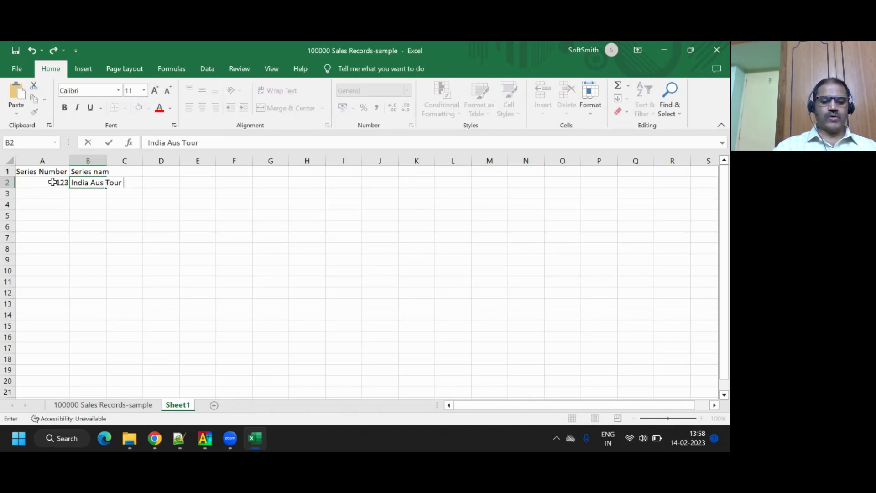
type(" Jan 2023")
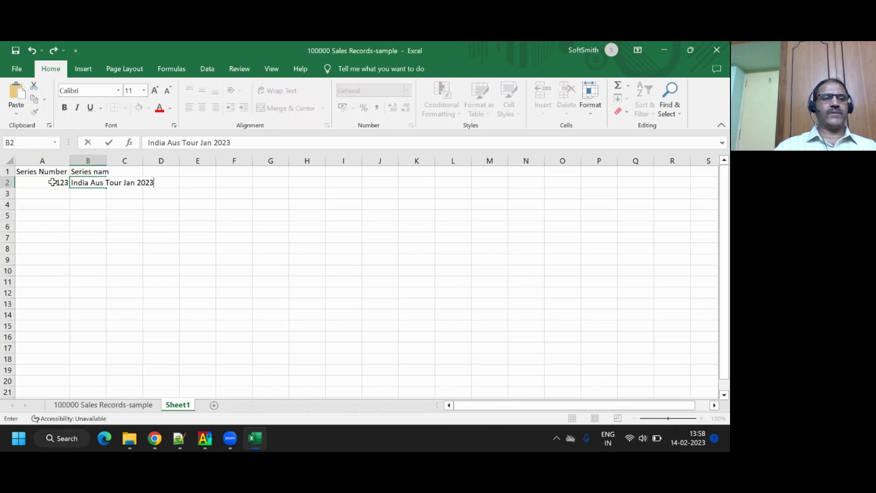
key("BackSpace")
key("BackSpace")
key("BackSpace")
key("BackSpace")
key("BackSpace")
key("BackSpace")
key("BackSpace")
key("BackSpace")
type("Feb 2023")
key("Return")
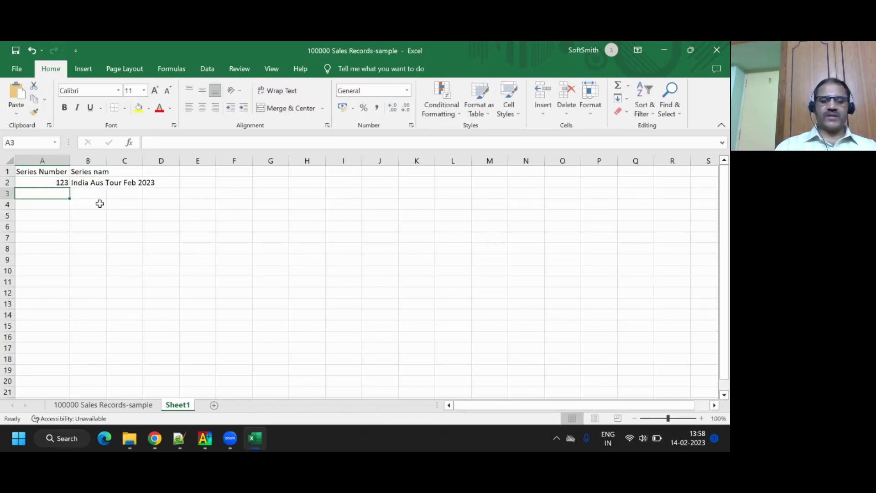
key("Down")
type("178")
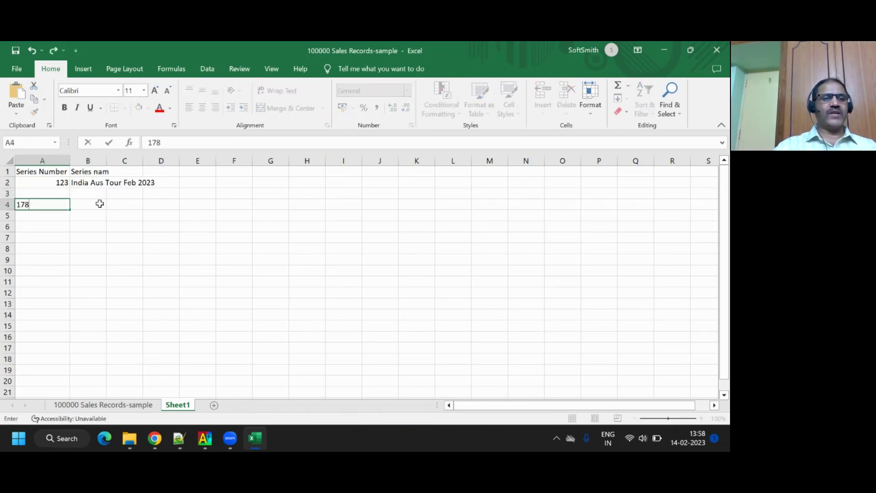
key("Tab")
type("Pak NZ")
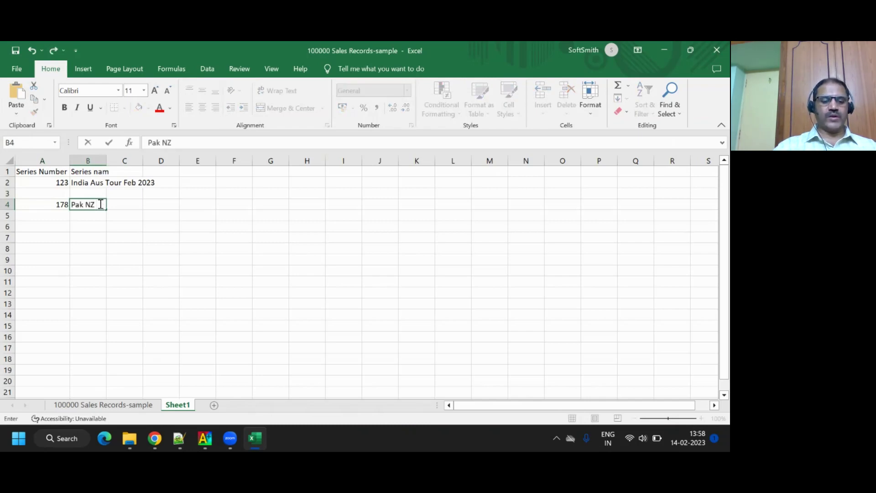
type(" Tour")
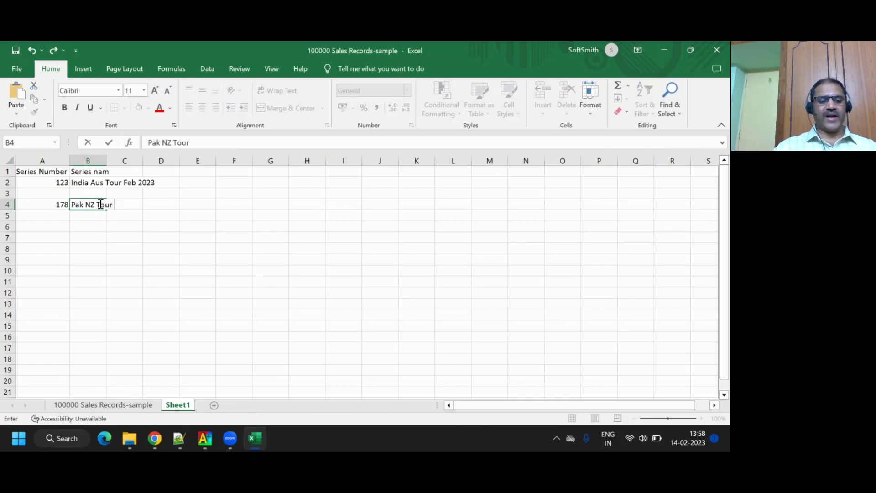
type(" May 2023")
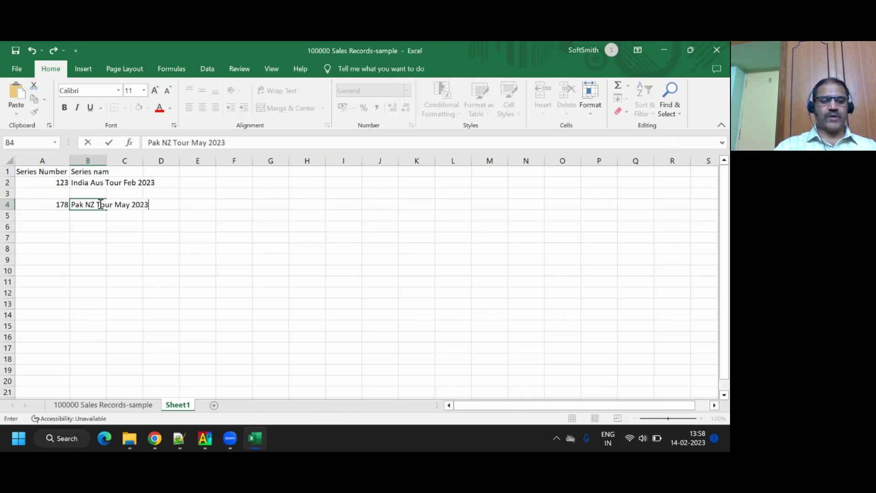
key("Return")
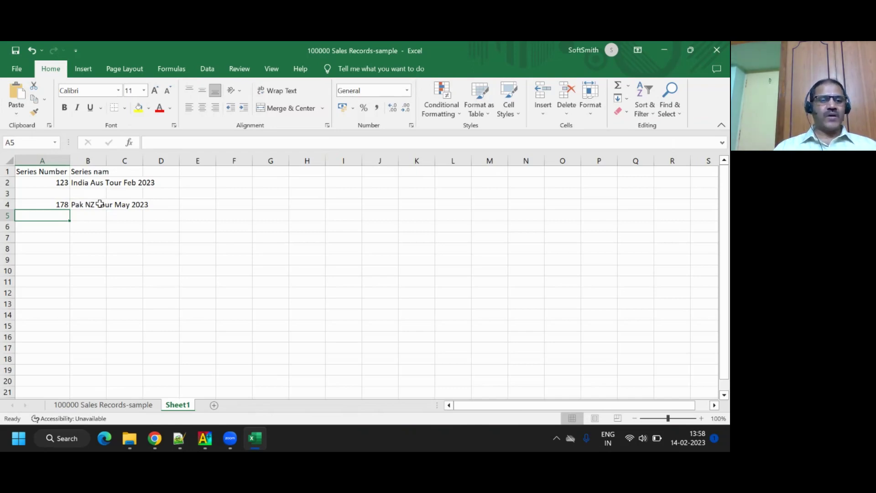
Add Sheet2 and enter headers Match and Over Number in A1:B1
left_click(214, 406)
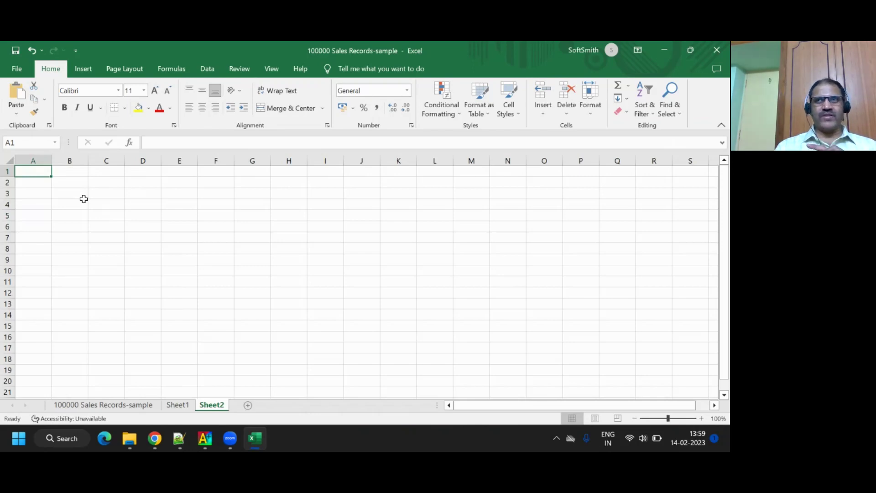
type("Match")
key("Tab")
type("Over")
key("Tab")
type("Ball")
key("BackSpace")
key("BackSpace")
key("BackSpace")
key("BackSpace")
key("Left")
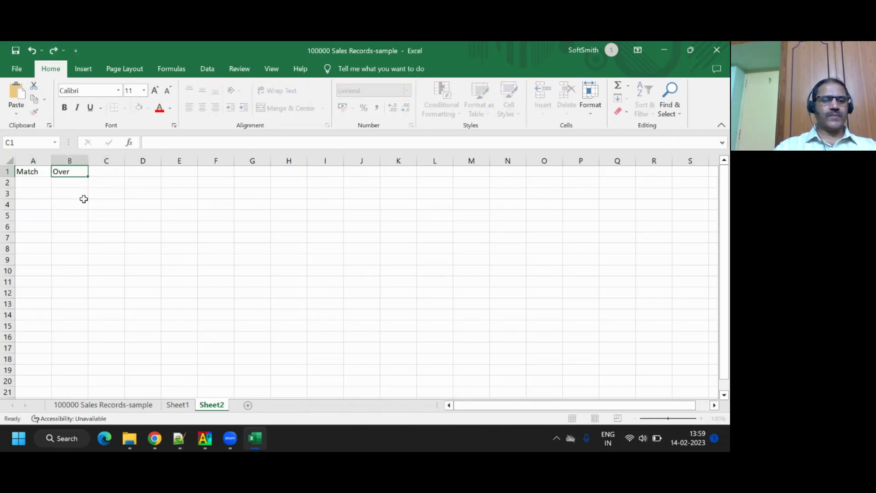
key("F2")
type("Number")
key("Tab")
Add headers Ball Number, Speed, faced by, Run scored and Type across C1:G1
type("Ball Number")
key("Tab")
type("Speed")
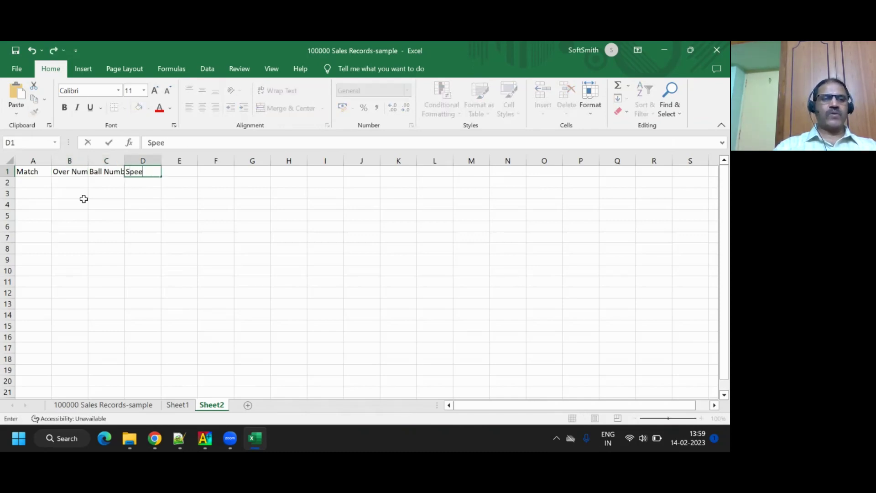
key("Tab")
type("faced by")
key("Tab")
type("Run scored")
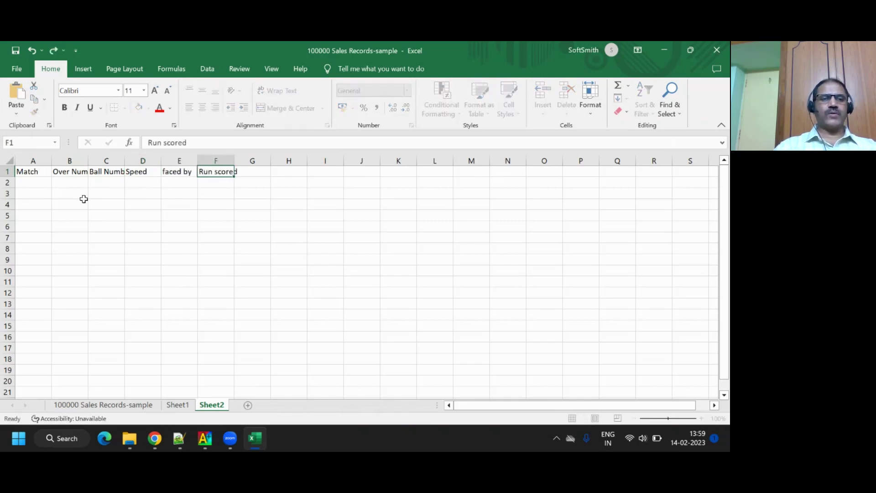
key("Tab")
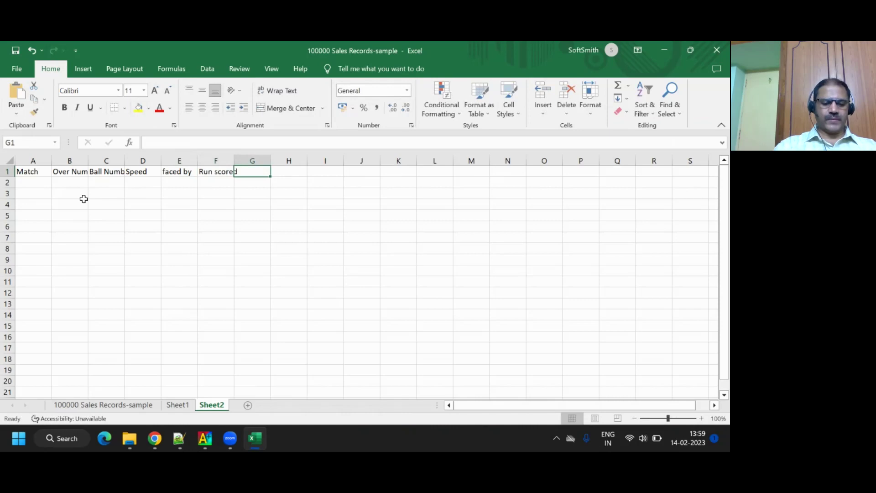
type("Type")
key("Tab")
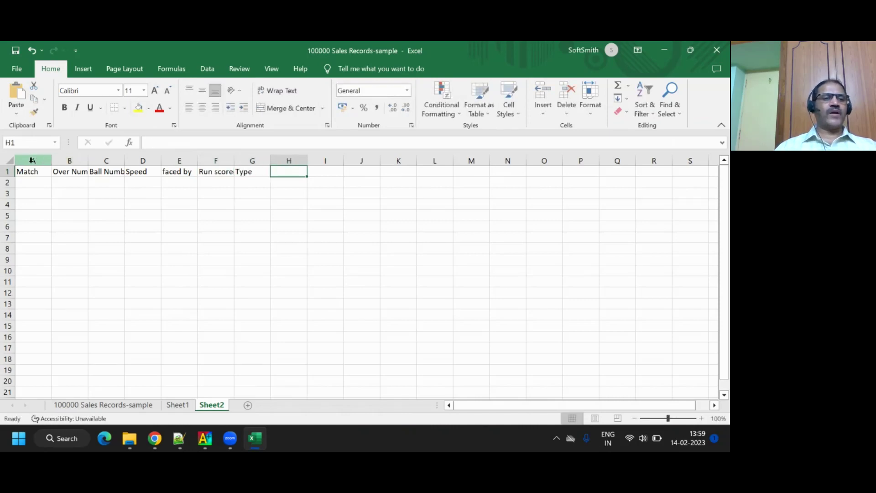
Autofit every column to its header width
left_click(10, 161)
mouse_move(89, 168)
left_mouse_down()
mouse_move(77, 163)
mouse_move(90, 163)
left_mouse_up()
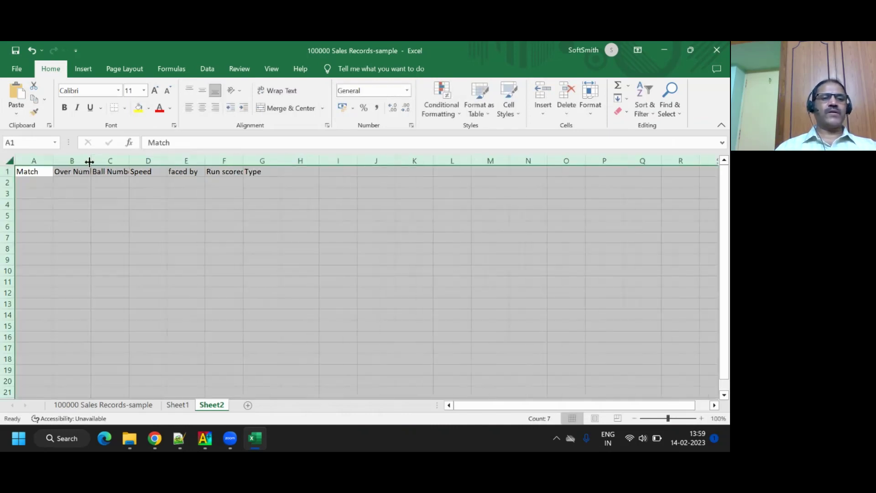
double_click(243, 159)
left_click(209, 180)
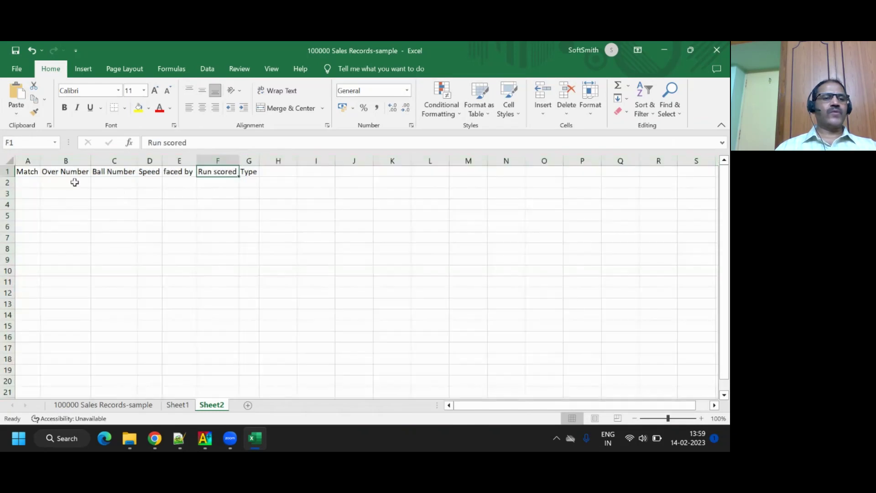
Fill row 2 with match 147, over 2, ball 1, speed 123, the batter's name, 0 runs, In swinger; autofit column G
left_click(31, 180)
type("147")
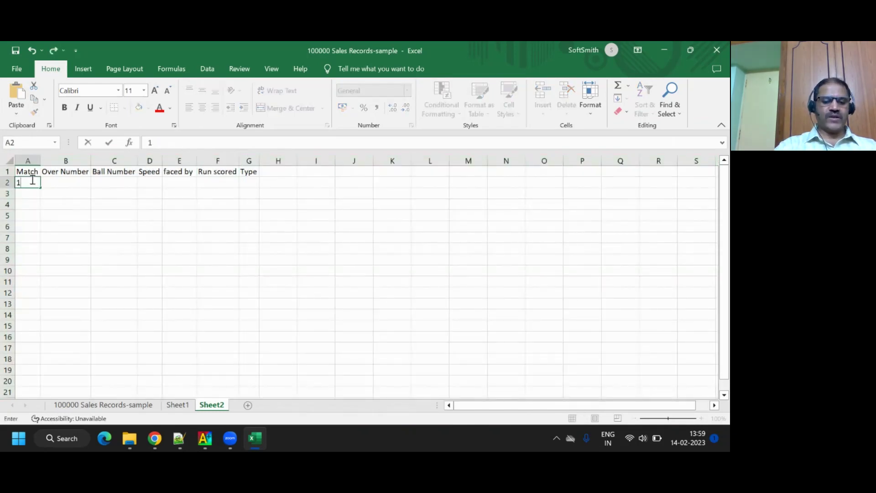
key("Tab")
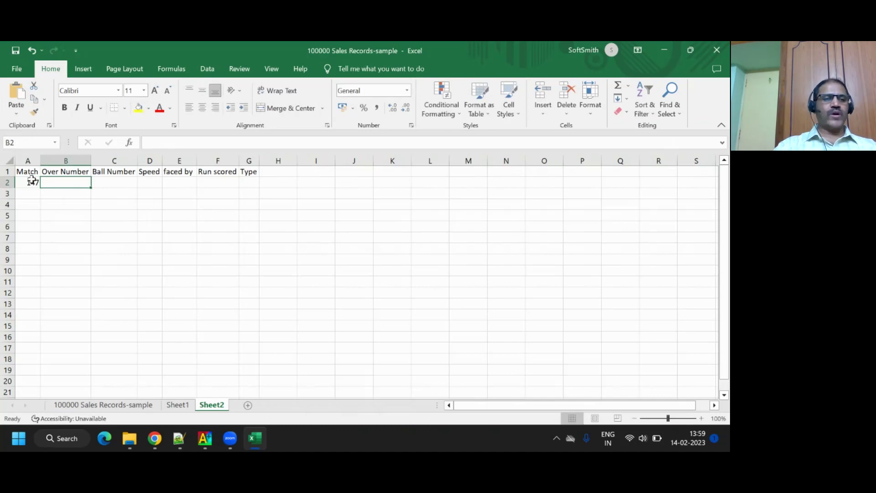
type("2")
key("Tab")
type("1")
key("Tab")
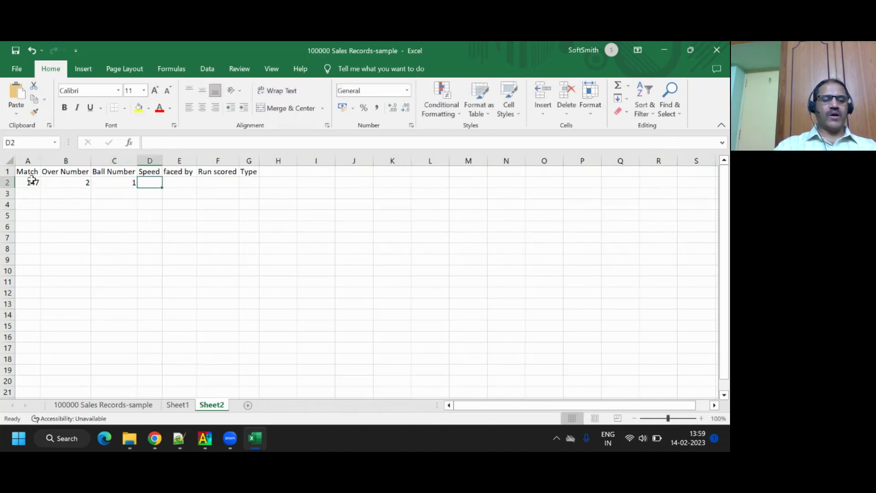
type("123")
key("Tab")
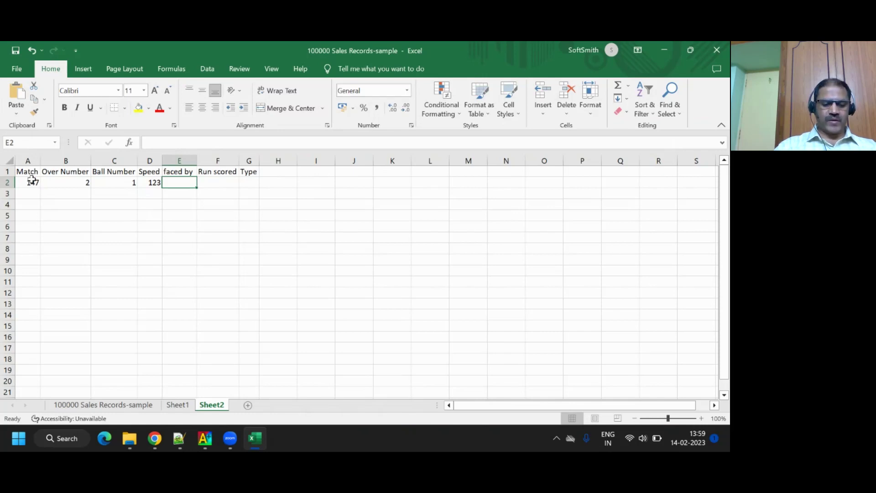
type("Rishab")
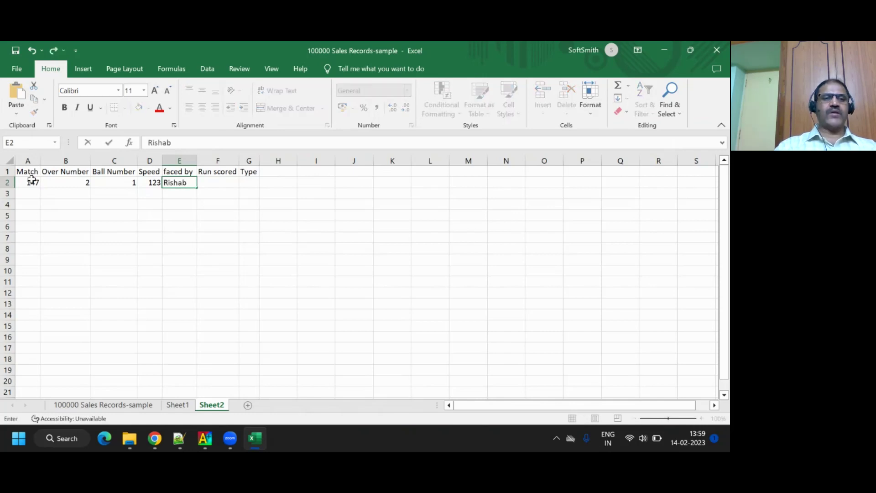
key("Tab")
type("0")
key("Tab")
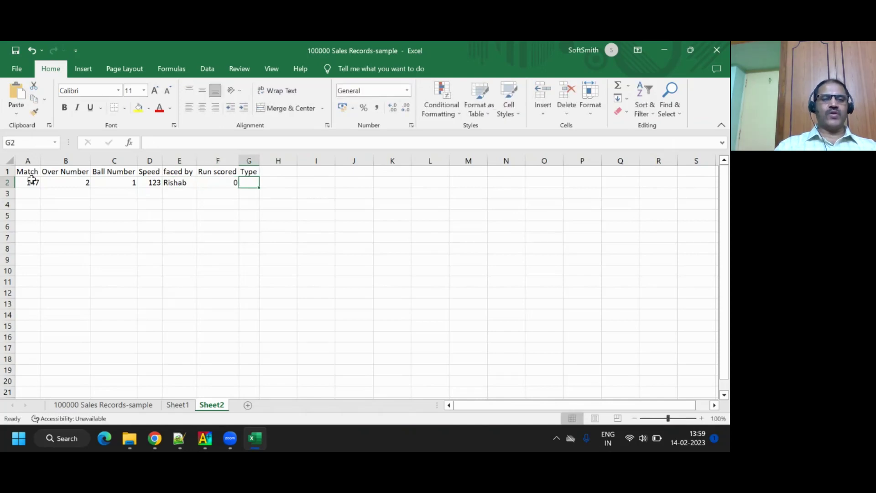
type("In")
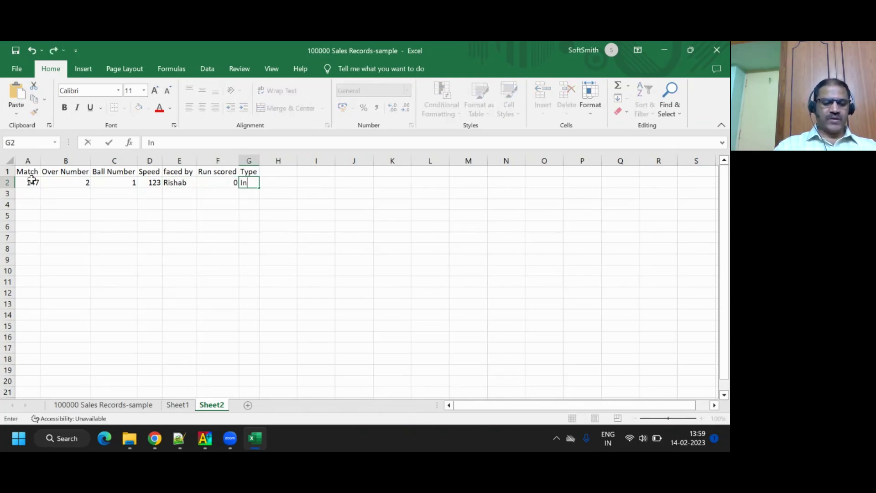
type(" swinger")
key("Tab")
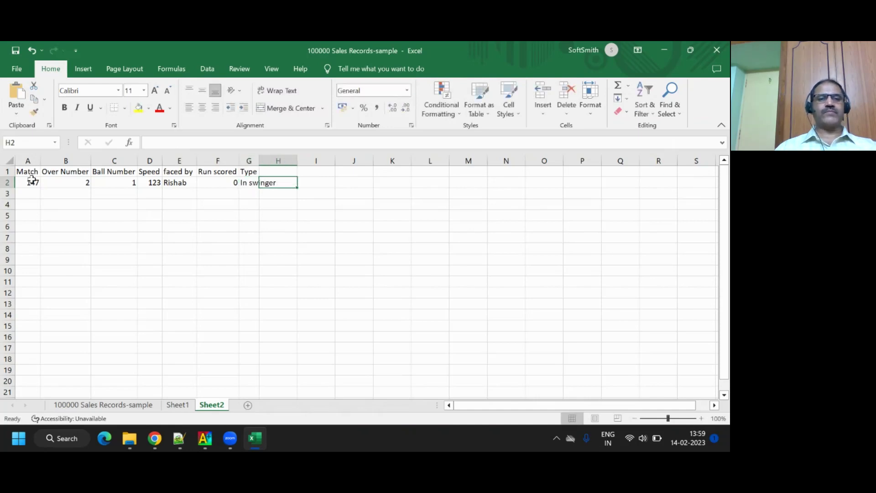
double_click(259, 160)
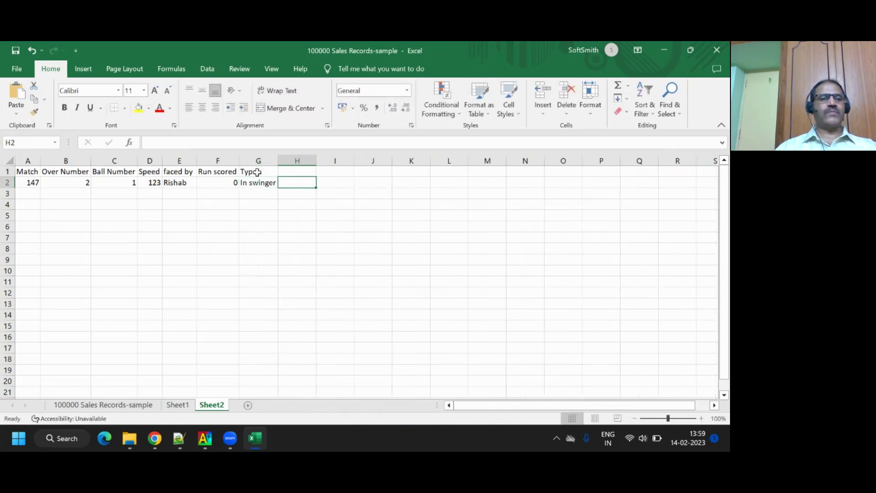
Fill row 3 with match 147, over 2, ball 2, speed 132, the batter's name, 1 run, Full length
left_click(29, 193)
type("147")
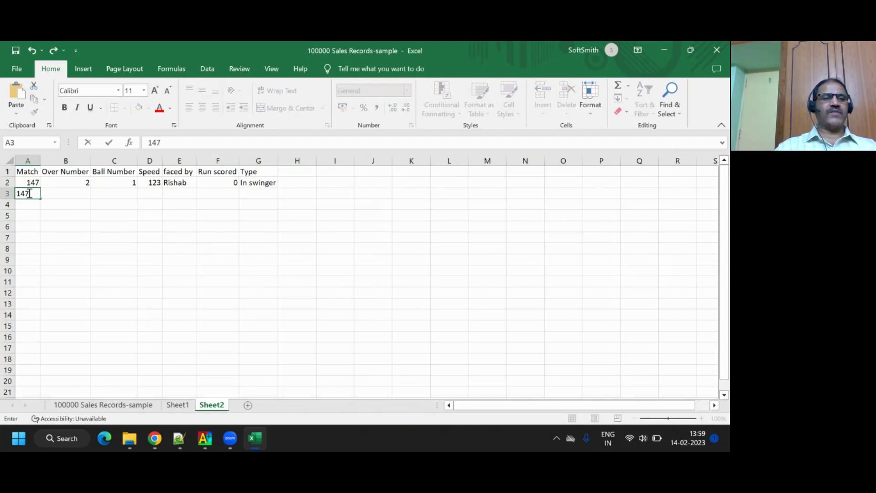
key("Tab")
type("2")
key("Tab")
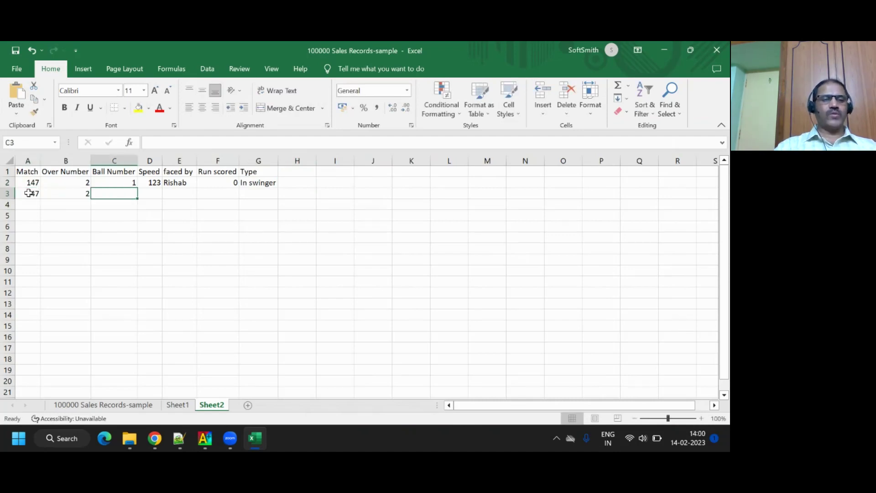
type("2")
key("Tab")
type("132")
key("Tab")
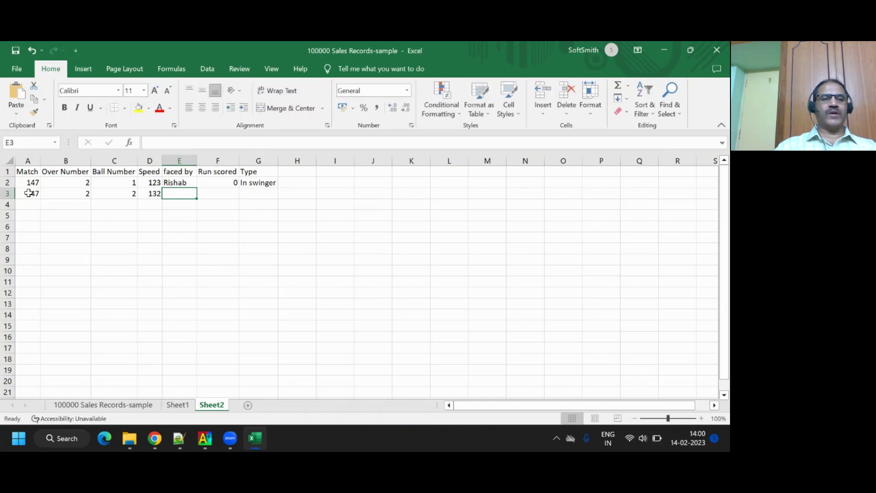
type("Rishab")
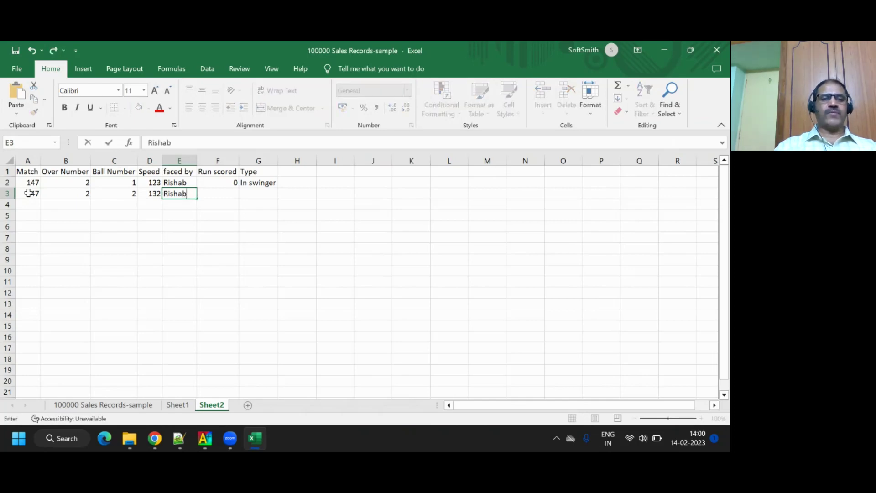
key("Tab")
type("1")
key("Tab")
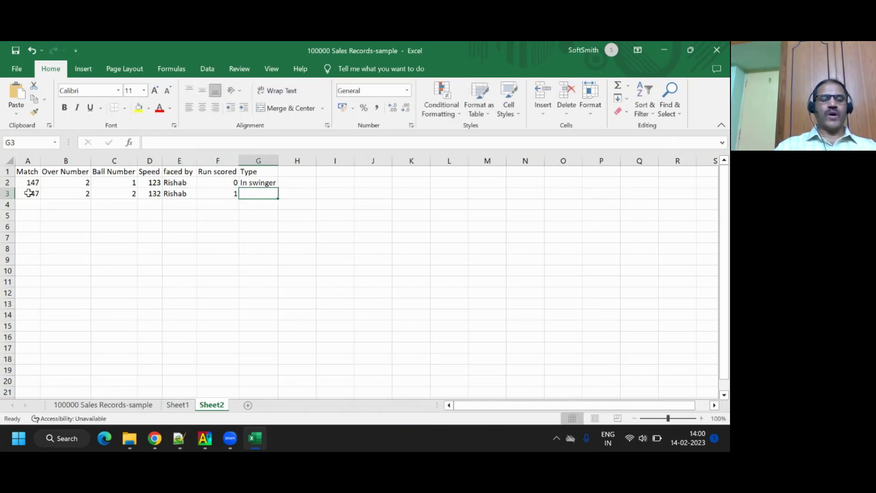
type("Fu")
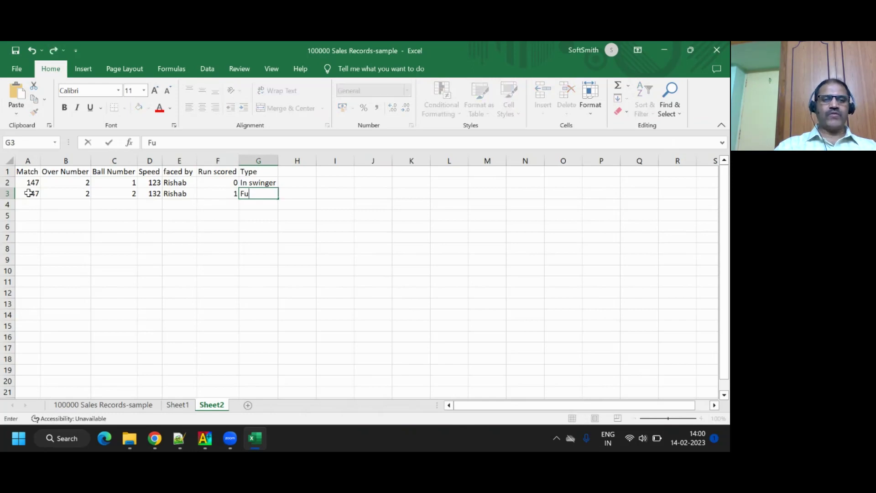
type("ll length")
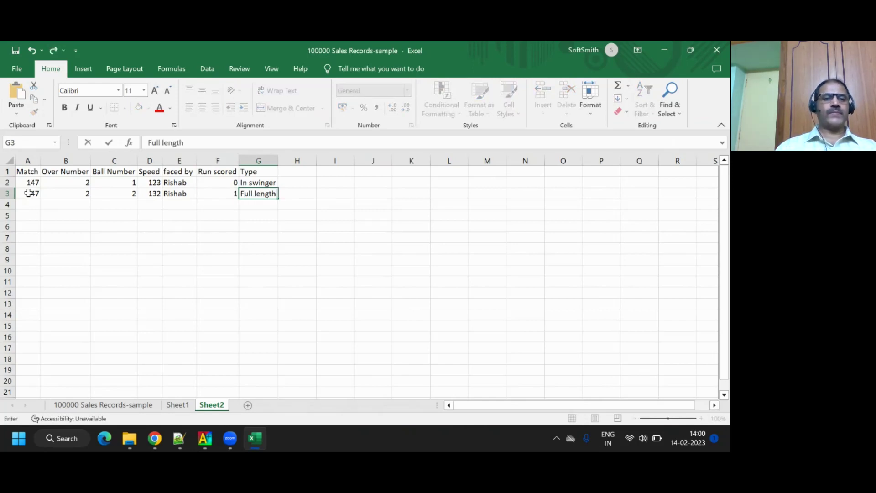
Fill row 4 with match 147, over 2, ball 3, speed 120, another batter's name, 4 runs, full toss
left_click(31, 203)
type("147")
key("Tab")
type("2")
key("Tab")
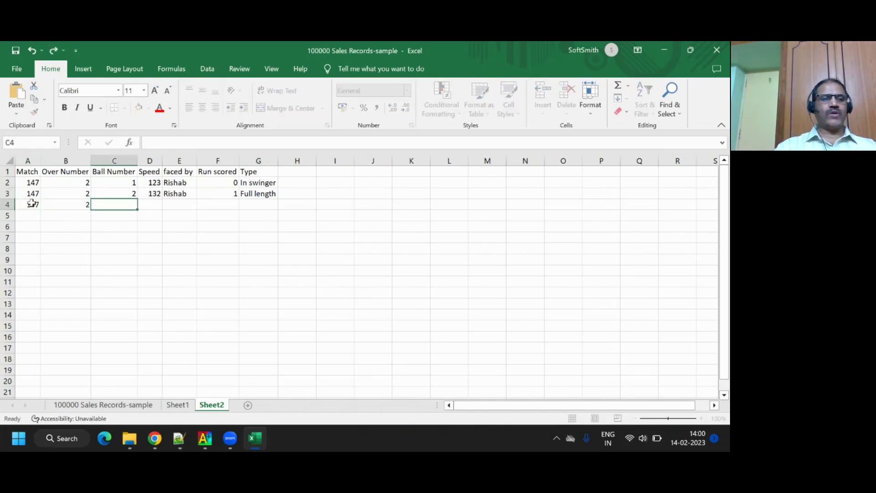
type("3")
key("Tab")
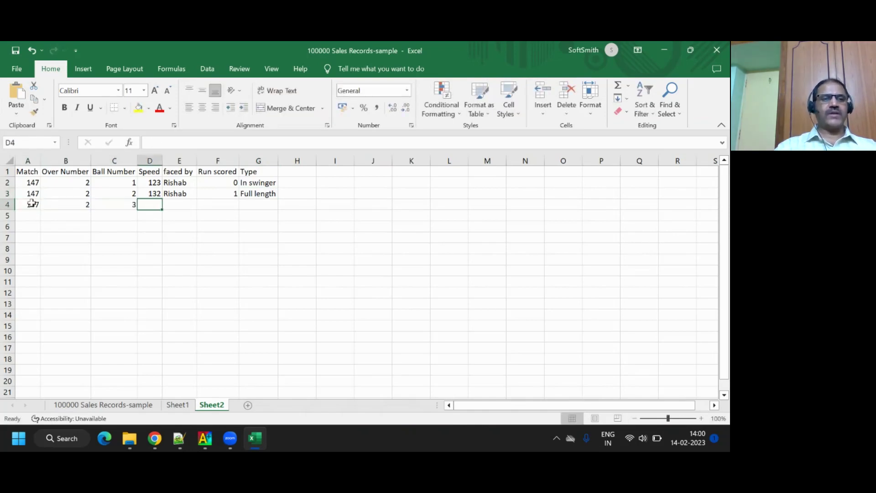
type("1")
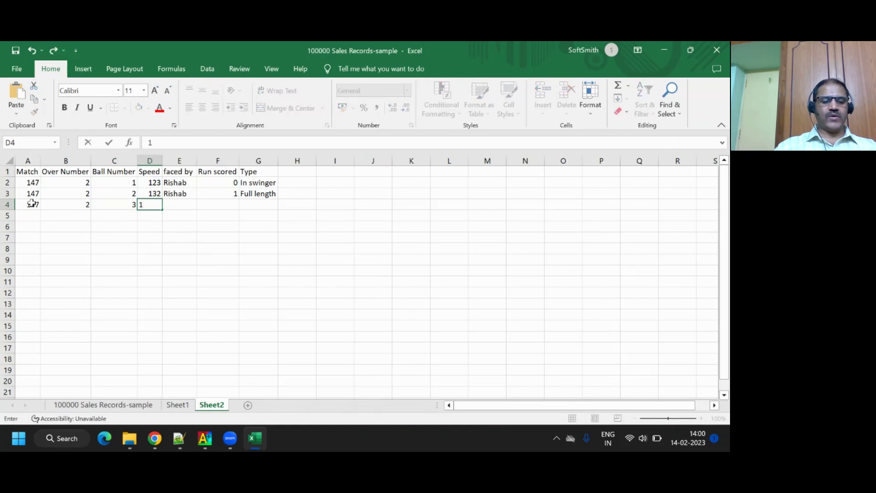
type("20")
key("Tab")
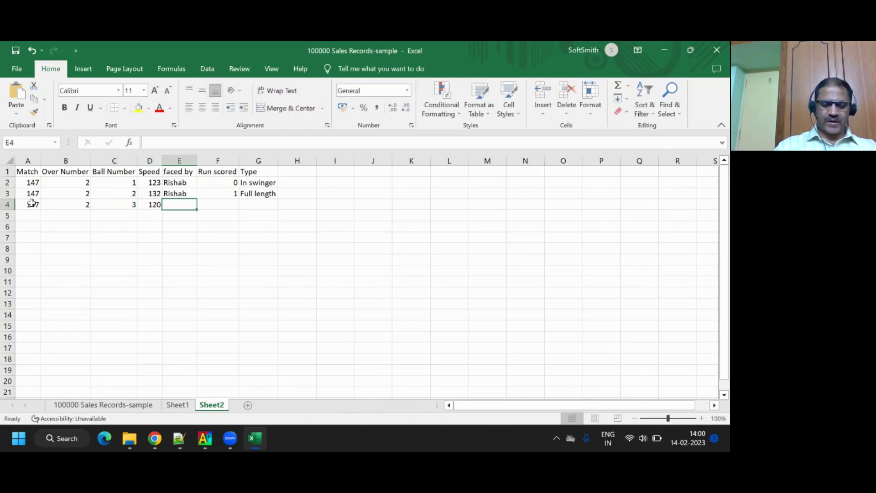
type("Chetan")
key("Tab")
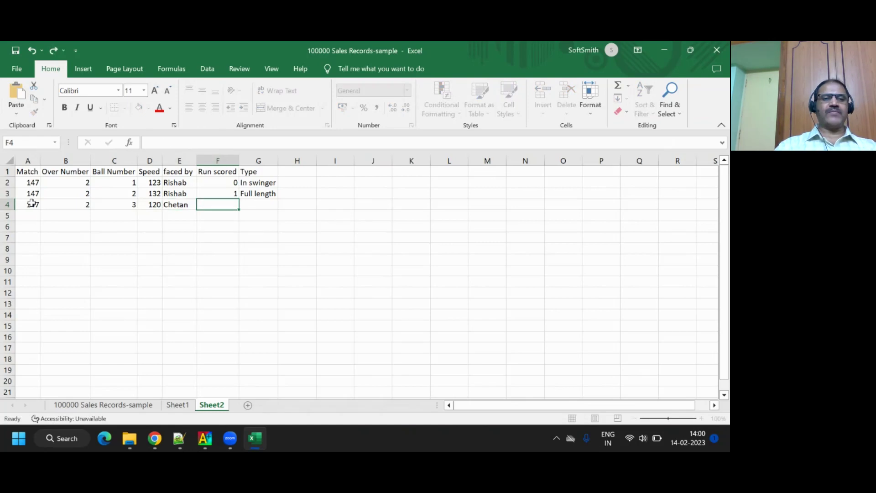
type("4")
key("Tab")
type("full to")
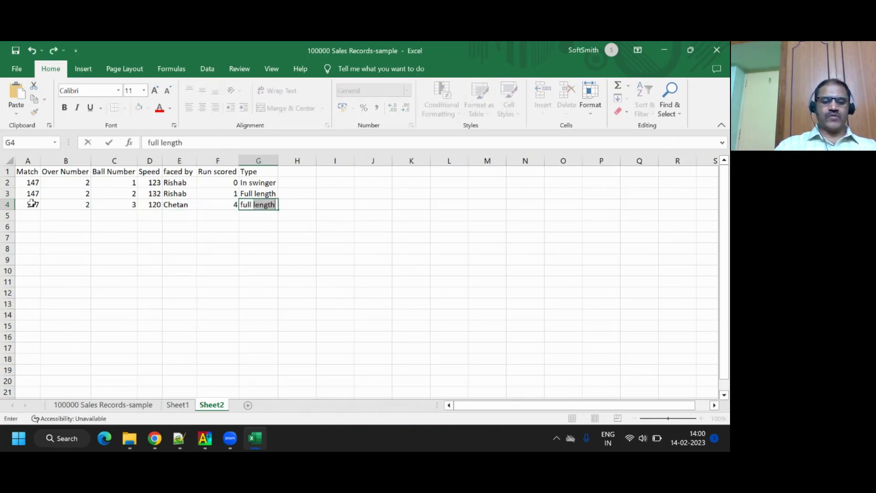
type("ss")
key("Tab")
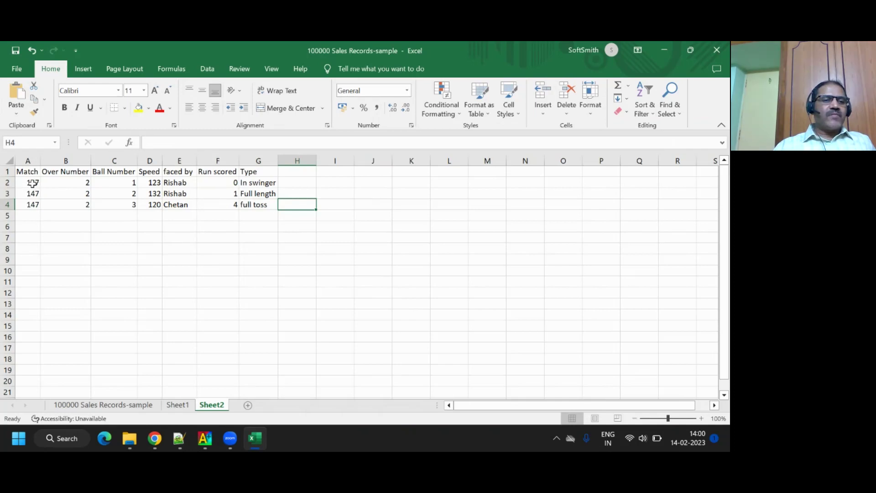
left_click(33, 183)
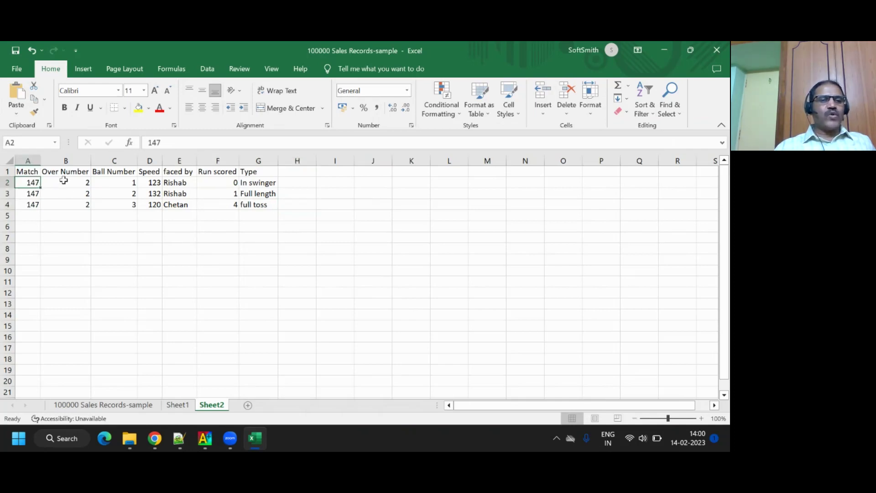
left_click(63, 181)
left_click_drag(127, 179, 121, 203)
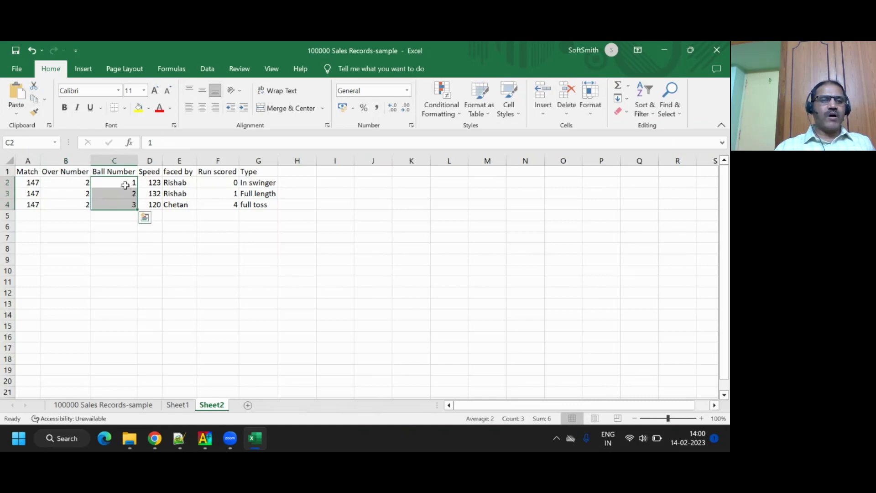
left_click(125, 185)
key("Right")
key("Right")
key("Right")
key("Right")
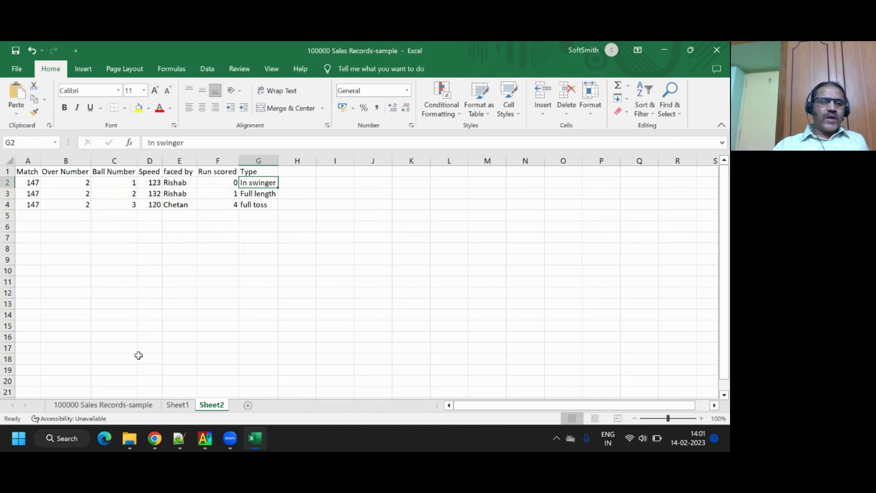
left_click(83, 185)
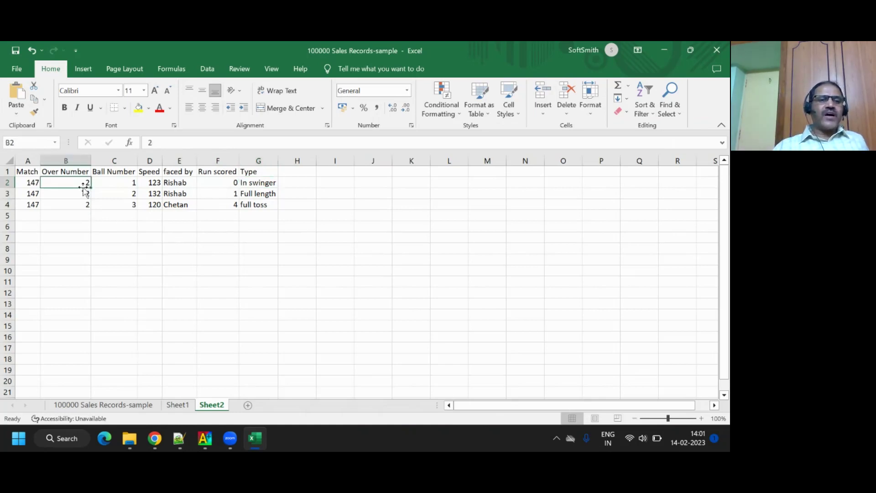
left_click(114, 182)
left_click(150, 183)
left_click(179, 183)
left_click(267, 182)
left_click(291, 182)
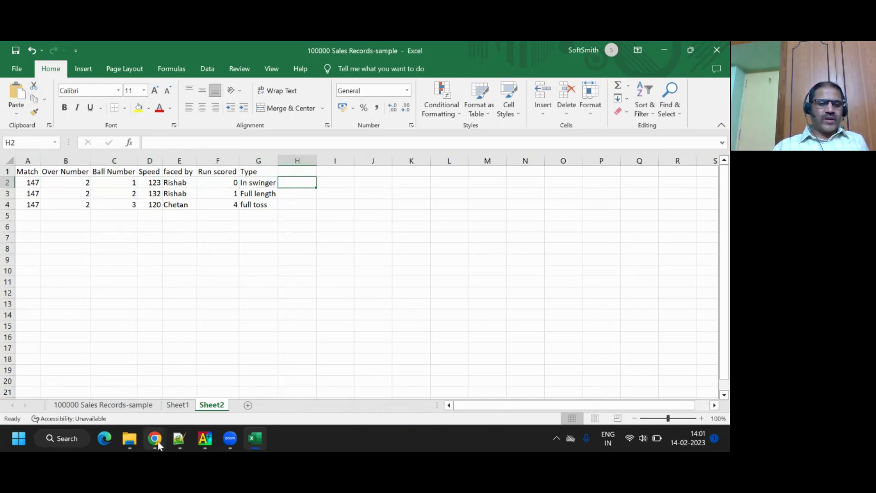
Bring the 'Database, Operating System' Chrome window with the Zoho Meeting webinar back to the front
mouse_move(158, 445)
left_click(123, 375)
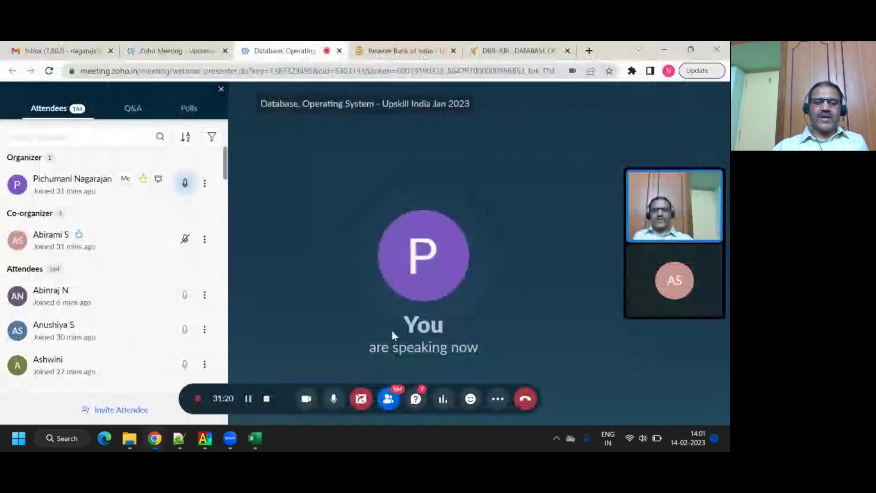